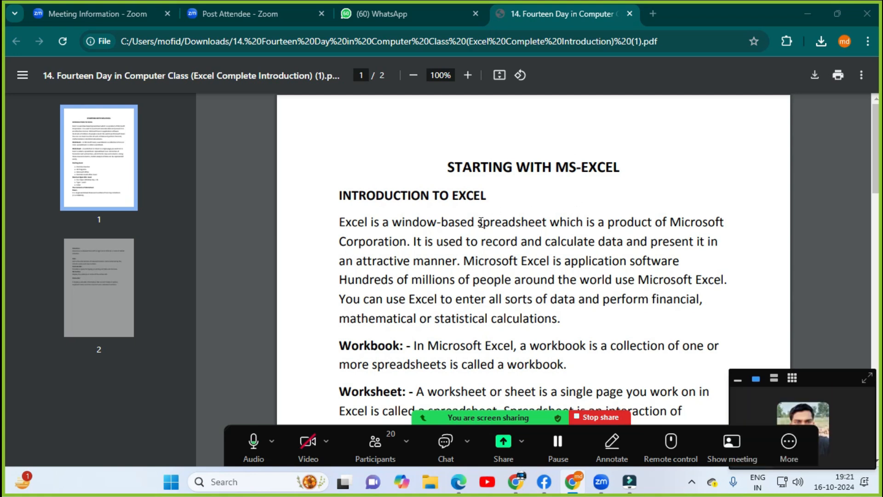
# Turn on the camera video in the Zoom meeting
pyautogui.click(311, 441)
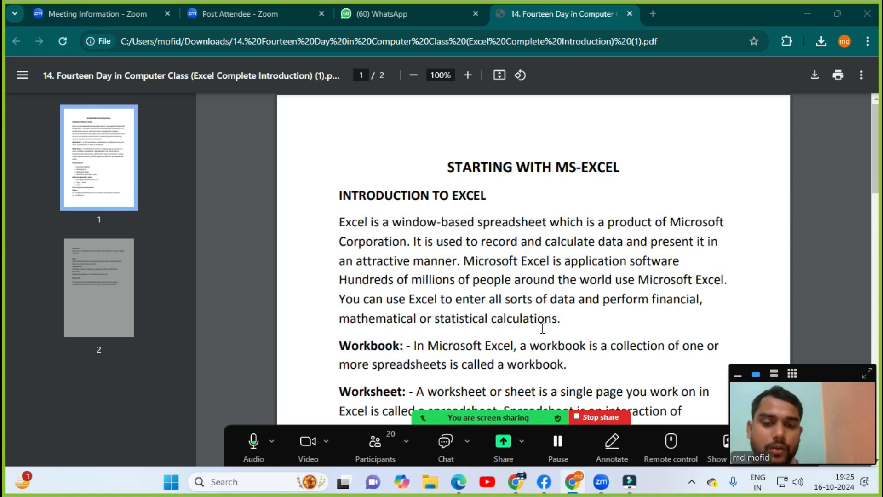
# Launch Excel from the Windows Run dialog with the command "excel"
pyautogui.scroll(-1, 864, 159)
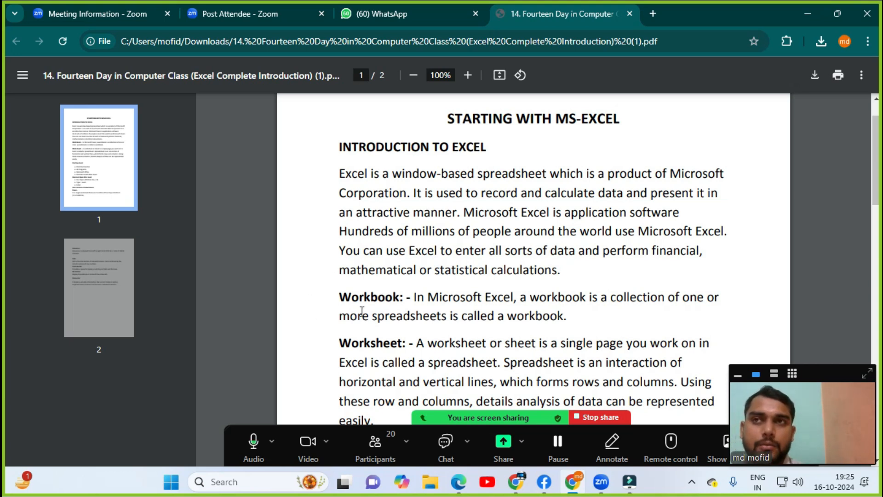
pyautogui.press('super+r')
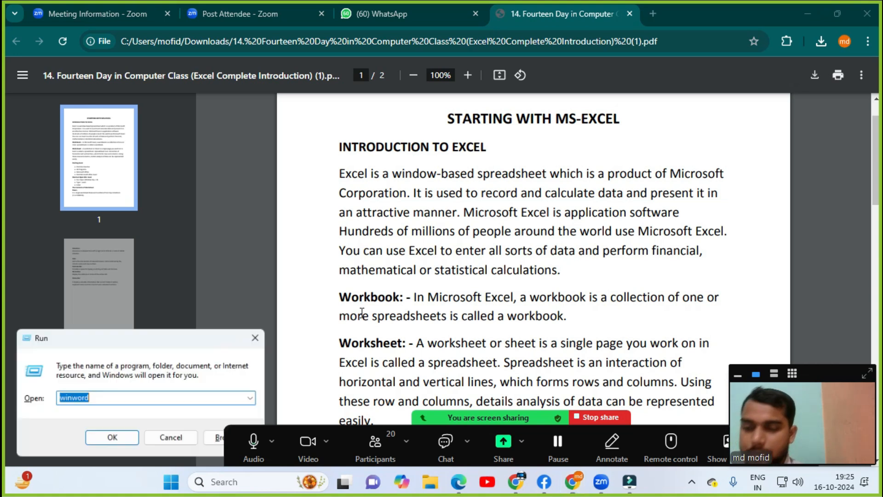
pyautogui.press('BackSpace')
pyautogui.write('excel')
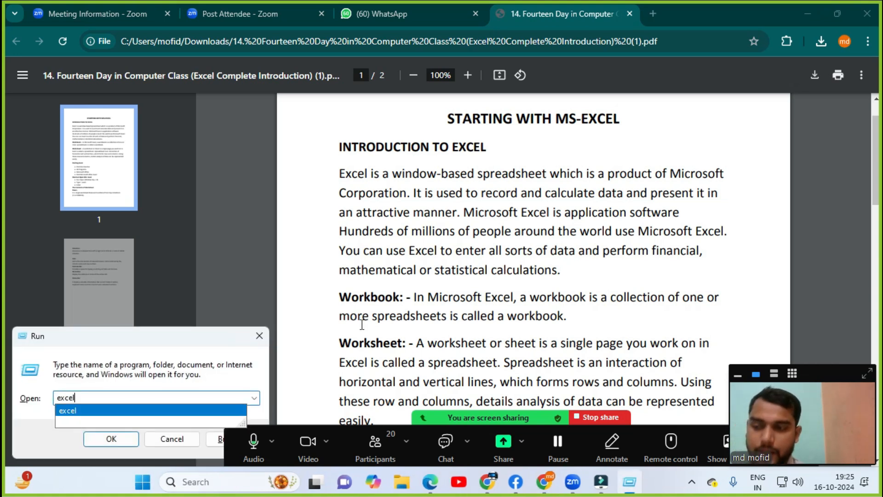
pyautogui.press('Return')
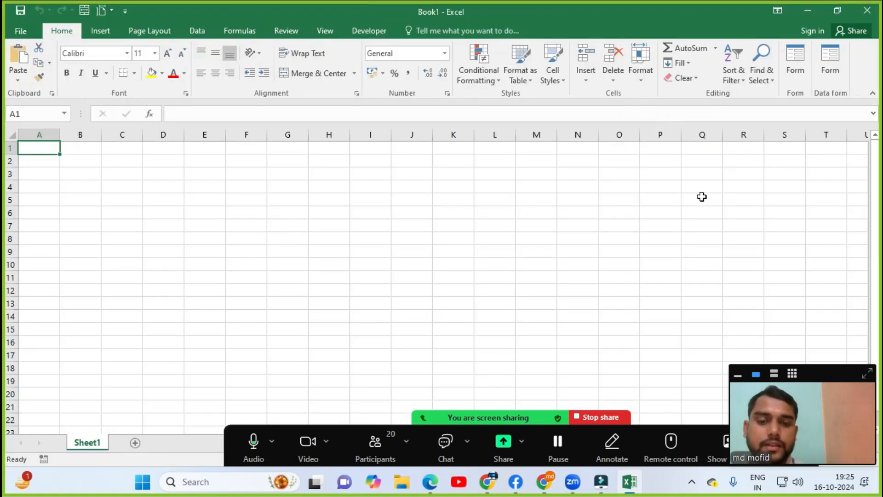
# Compare the PDF's workbook definition with the blank Excel workbook, and move the floating meeting video thumbnail up off the cells
pyautogui.hotkey('alt', 'Tab')
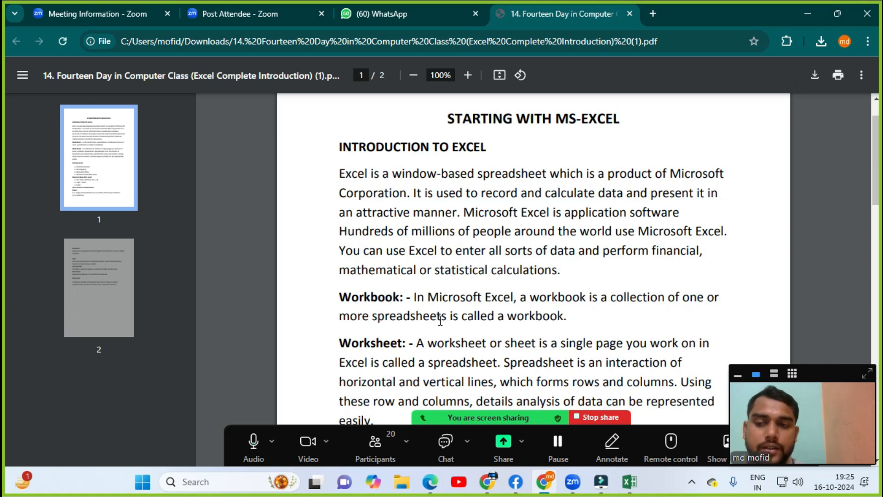
pyautogui.hotkey('alt', 'Tab')
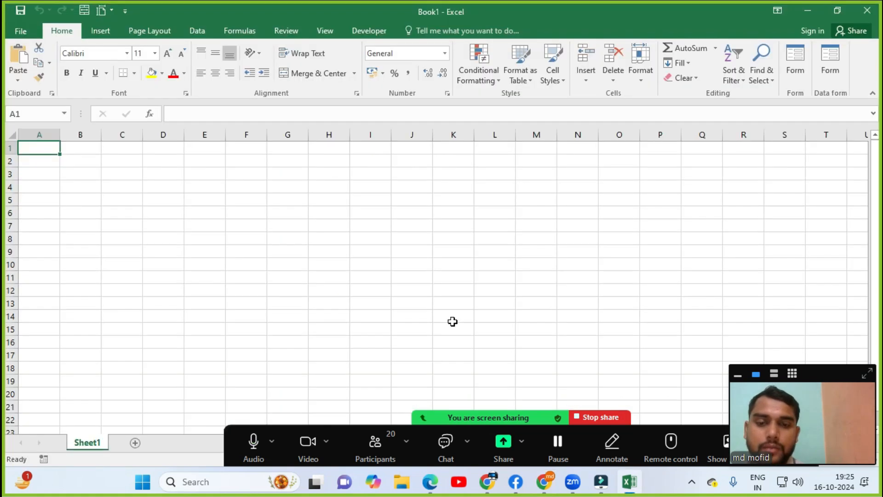
pyautogui.hotkey('alt', 'Tab')
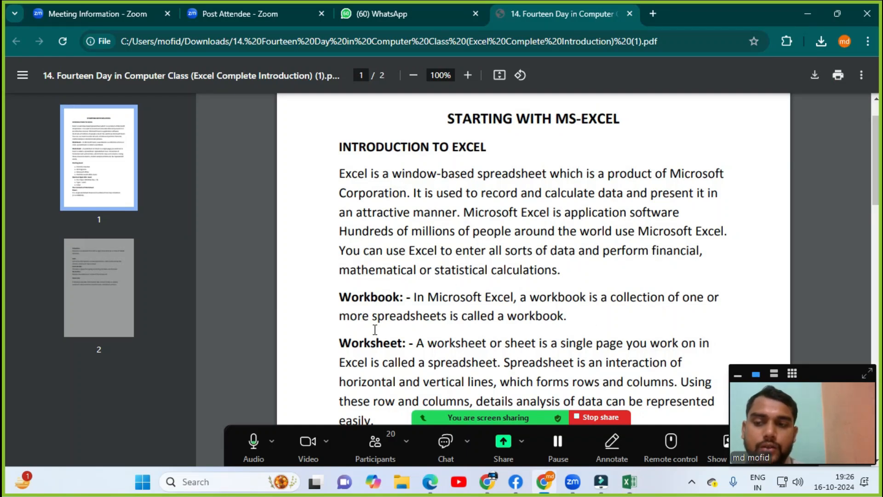
pyautogui.hotkey('alt', 'Tab')
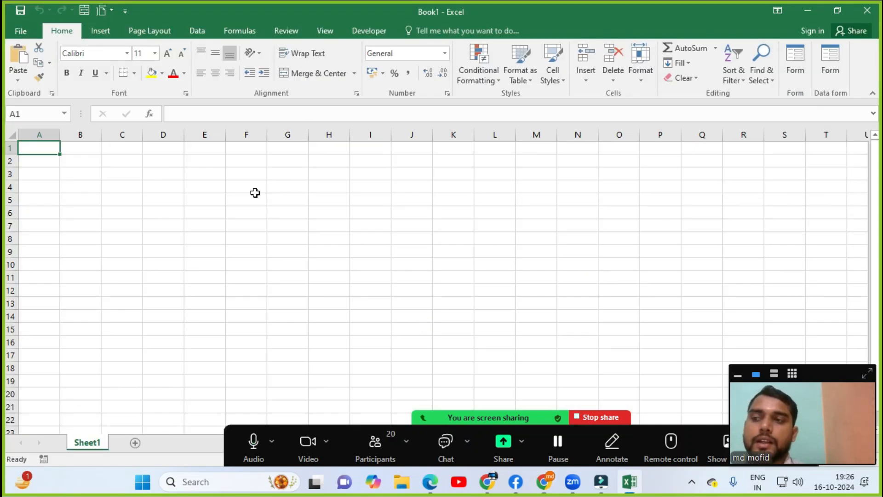
pyautogui.moveTo(826, 353); pyautogui.dragTo(834, 0)
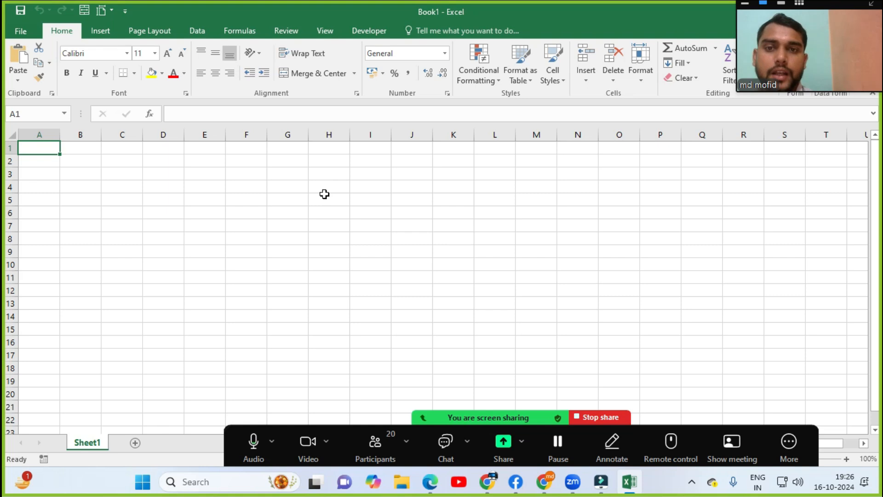
# Compare the PDF's workbook and worksheet definitions with the sheets in the Excel workbook, and display Sheet1
pyautogui.hotkey('alt', 'Tab')
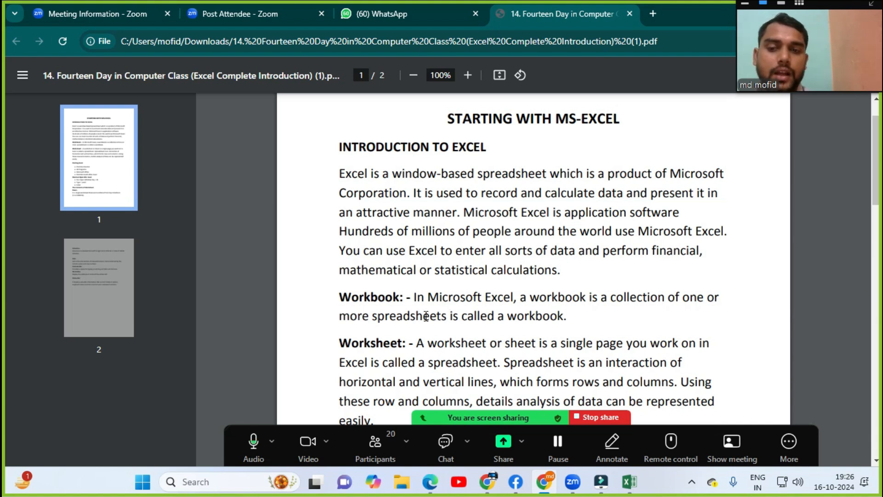
pyautogui.hotkey('alt', 'Tab')
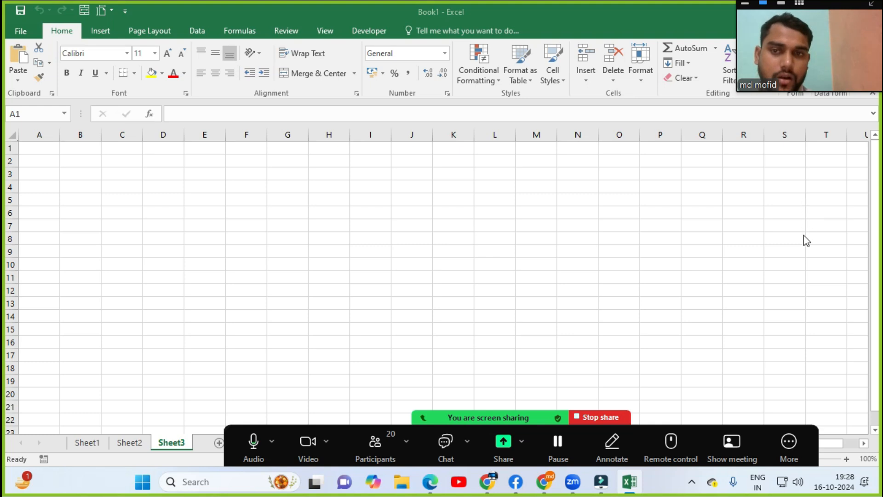
pyautogui.hotkey('alt', 'Tab')
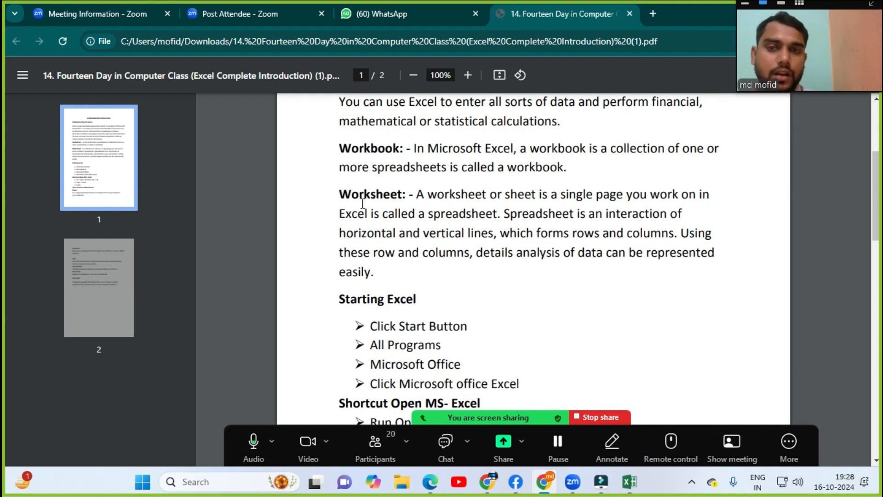
pyautogui.hotkey('alt', 'Tab')
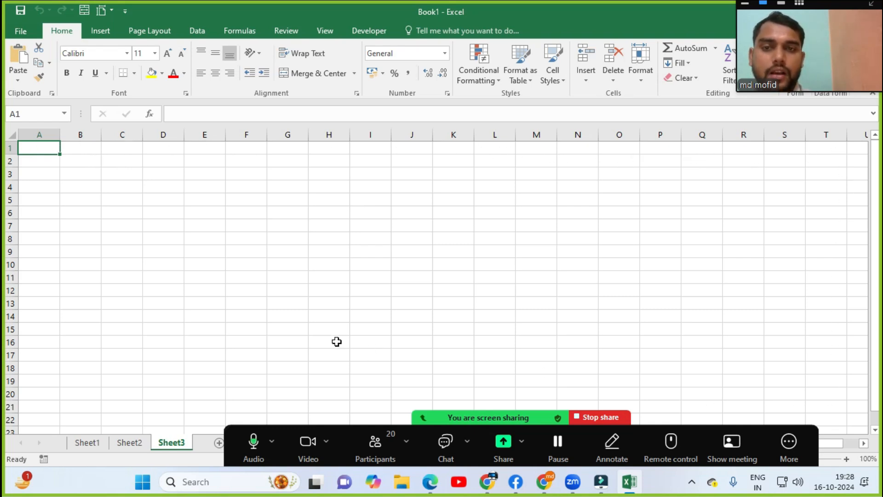
pyautogui.hotkey('alt', 'Tab')
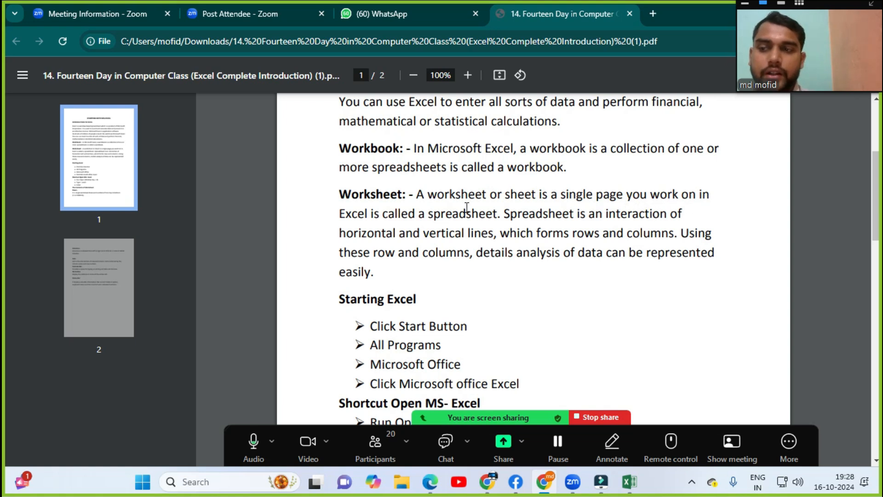
pyautogui.hotkey('alt', 'Tab')
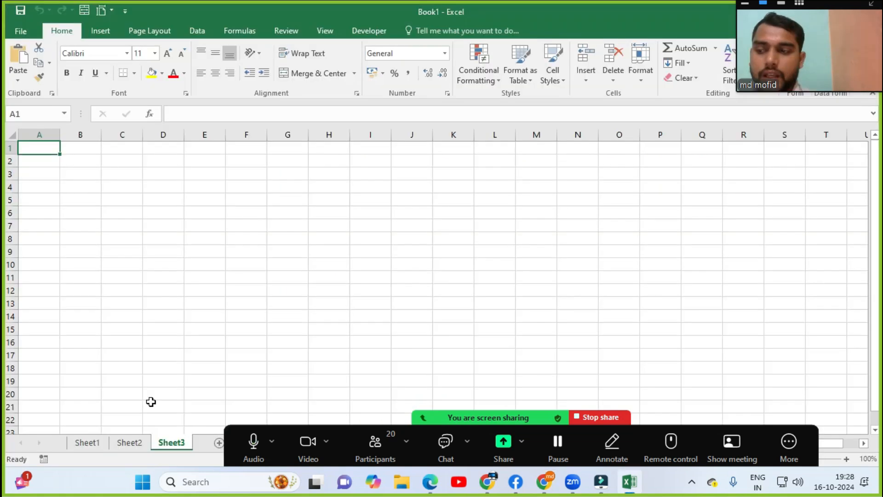
pyautogui.click(79, 444)
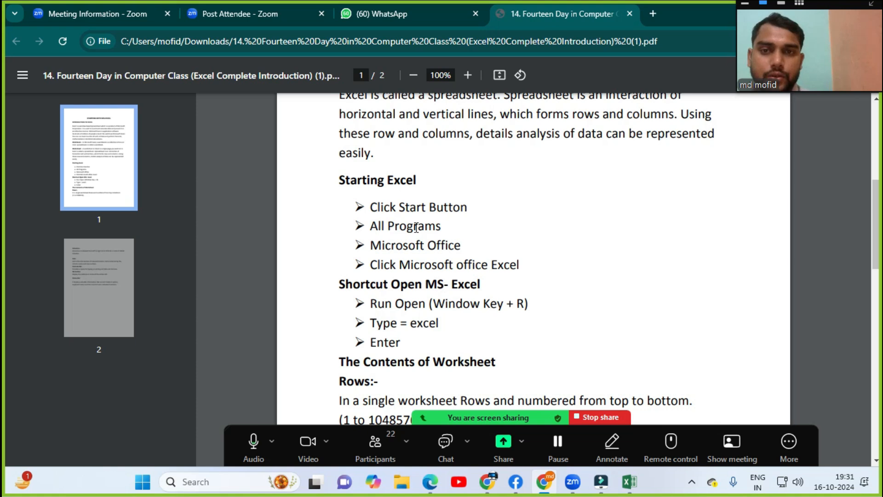
# Switch to Excel from the PDF and close Book1 without saving its changes
pyautogui.moveTo(630, 480)
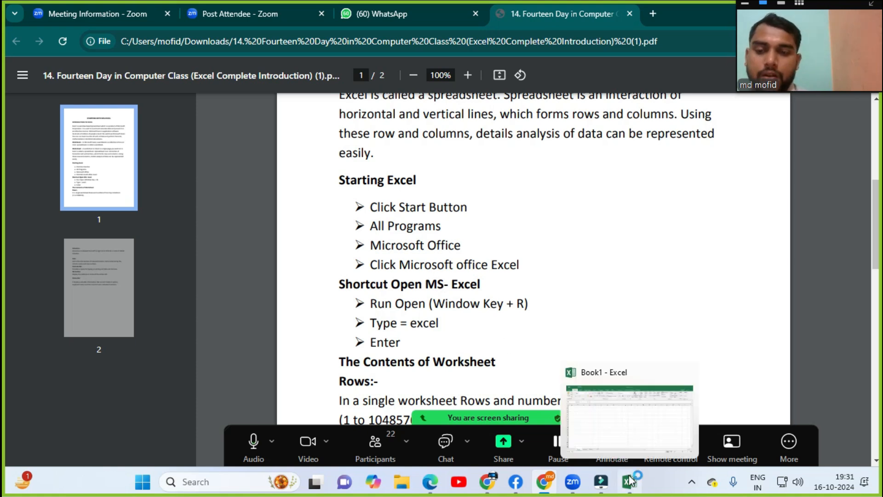
pyautogui.click(647, 425)
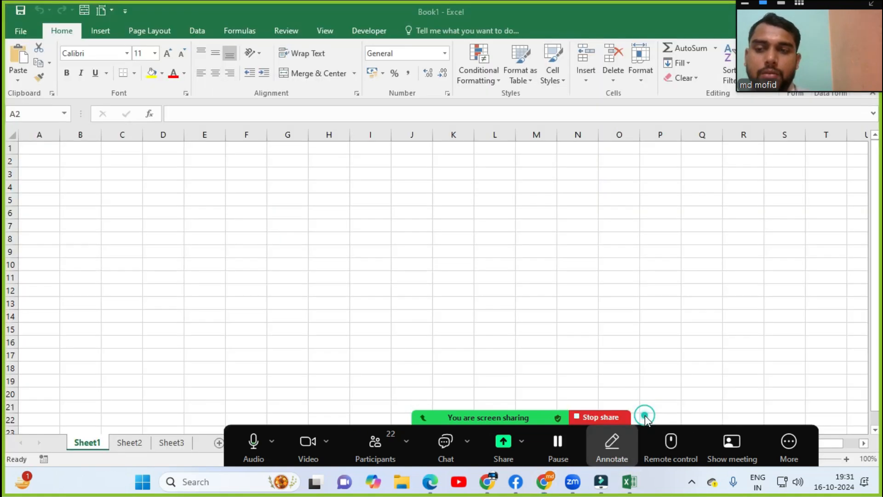
pyautogui.doubleClick(633, 19)
pyautogui.click(647, 93)
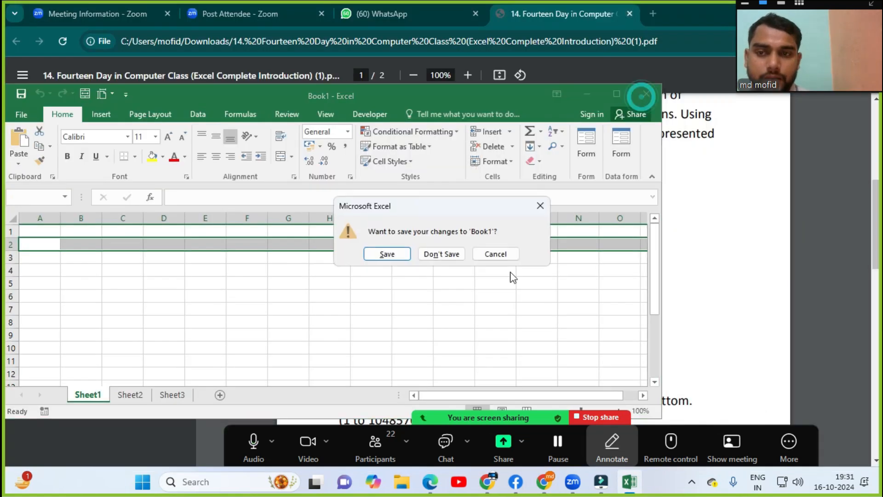
pyautogui.click(442, 254)
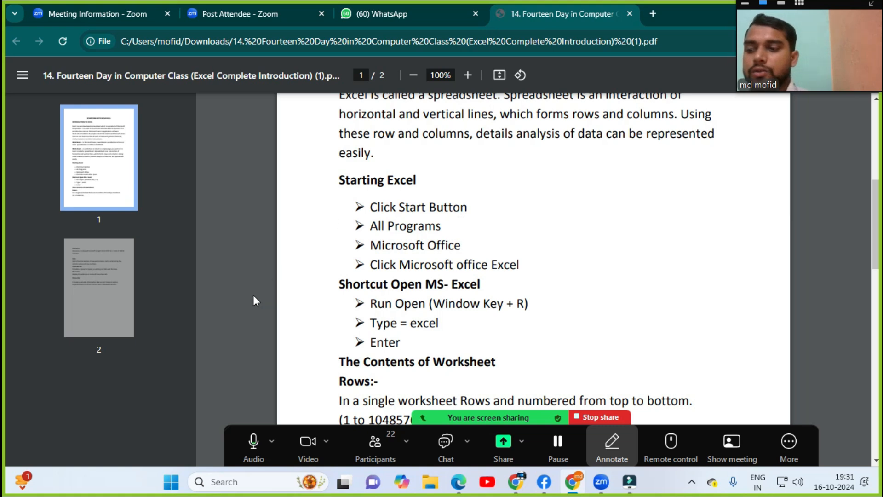
# Examine the Windows Start screen against the PDF's Starting Excel section, highlighting its four instructions
pyautogui.click(174, 483)
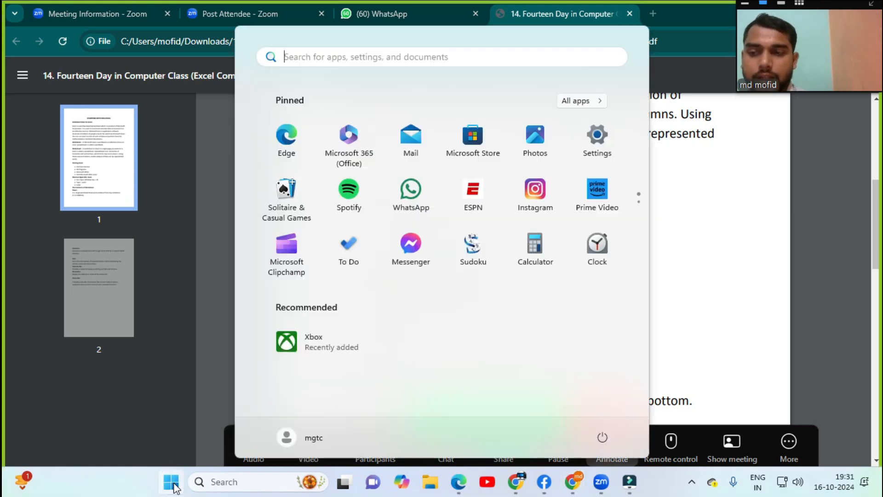
pyautogui.click(691, 273)
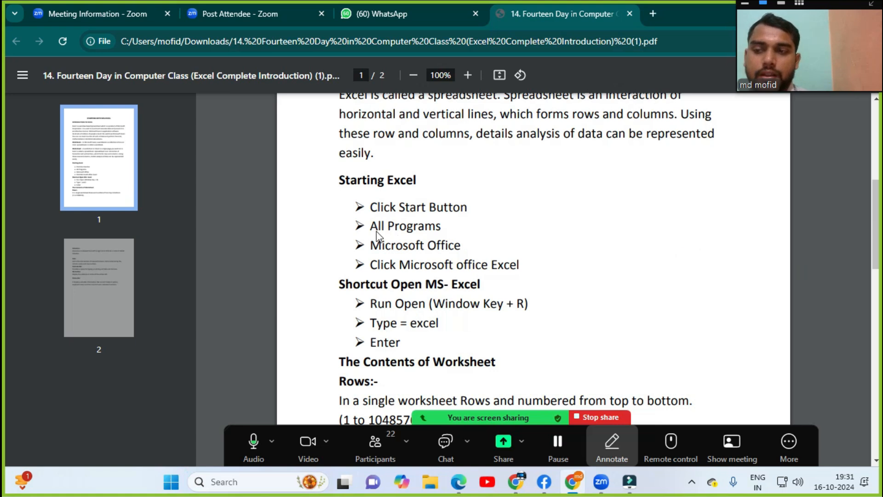
pyautogui.click(166, 487)
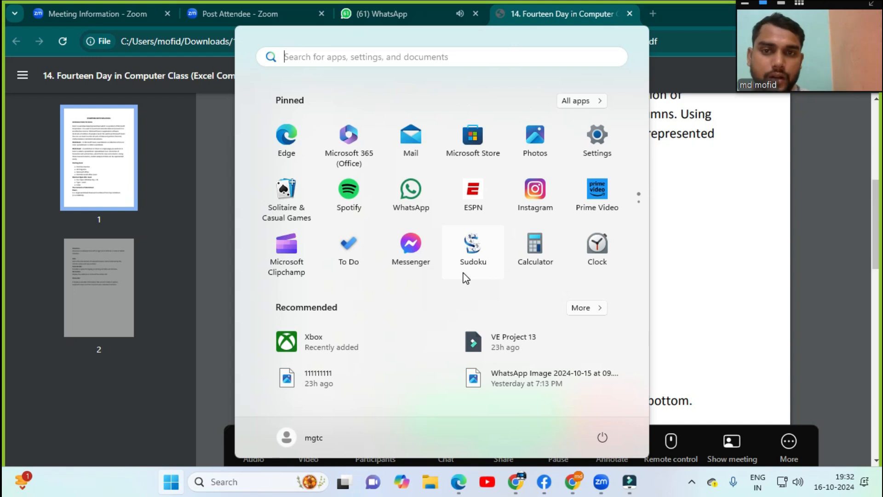
pyautogui.click(714, 261)
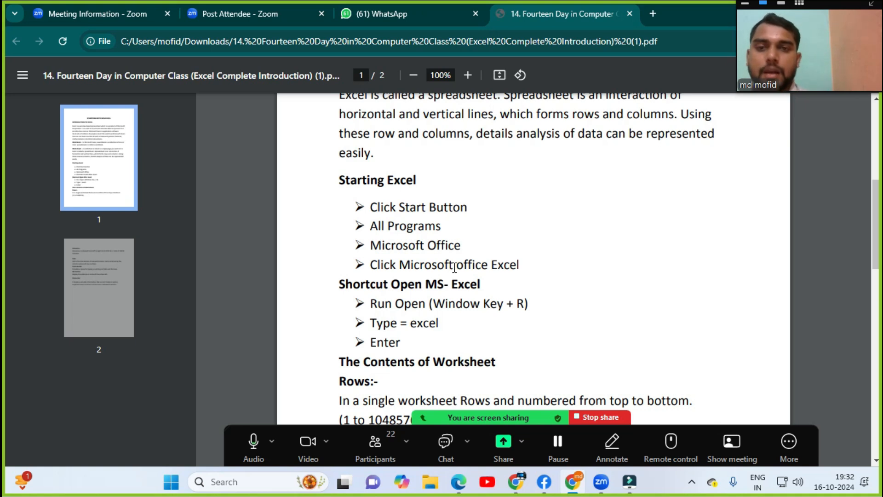
pyautogui.moveTo(371, 207); pyautogui.dragTo(513, 269)
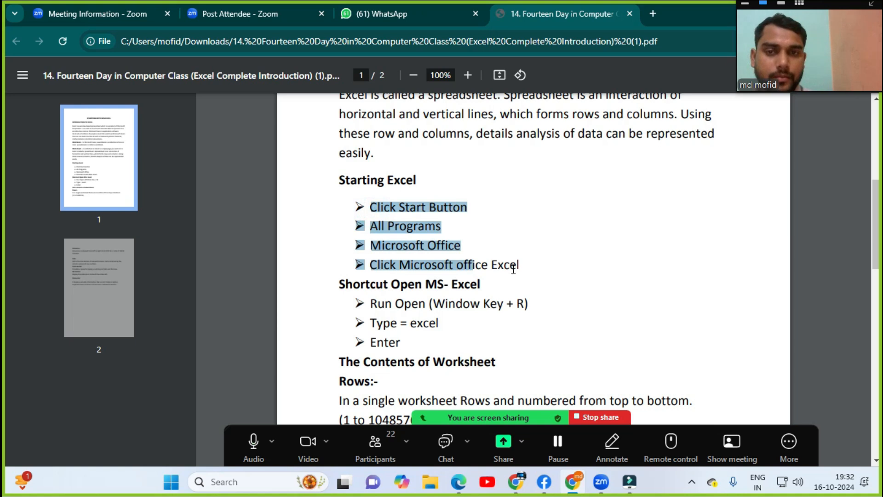
pyautogui.click(515, 263)
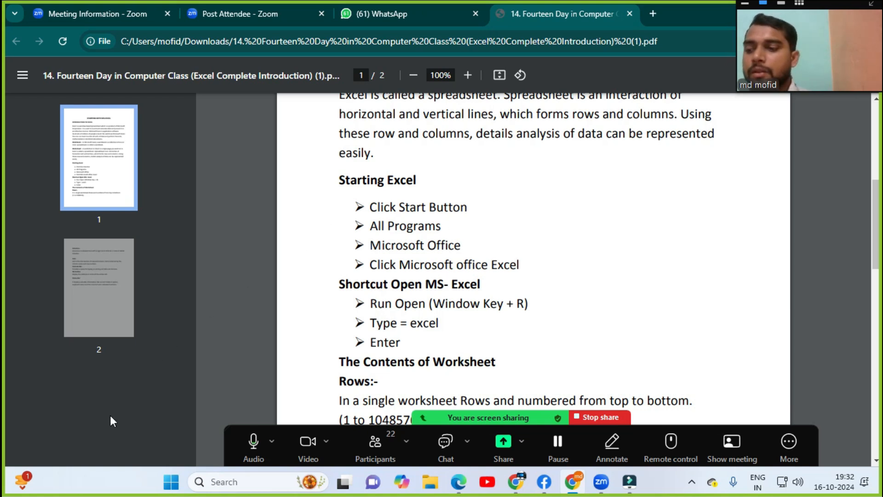
# Search Windows for "excel", launch Excel 2016 and maximize its window
pyautogui.click(171, 481)
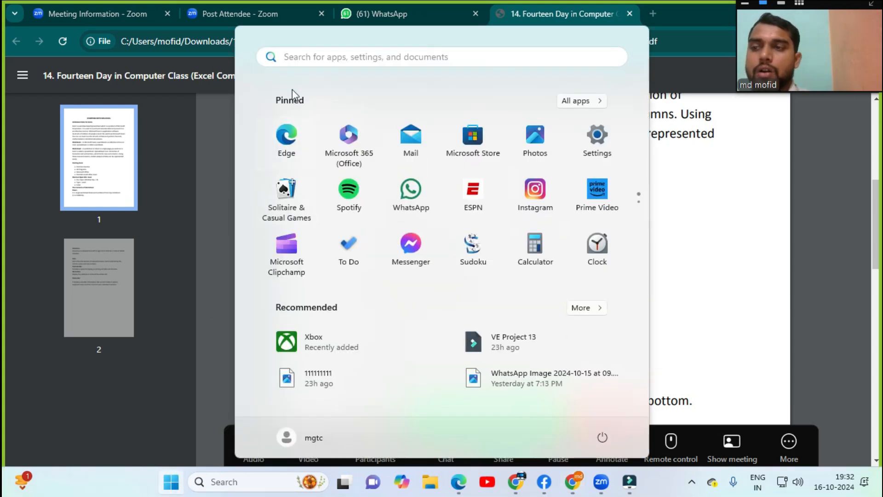
pyautogui.click(349, 54)
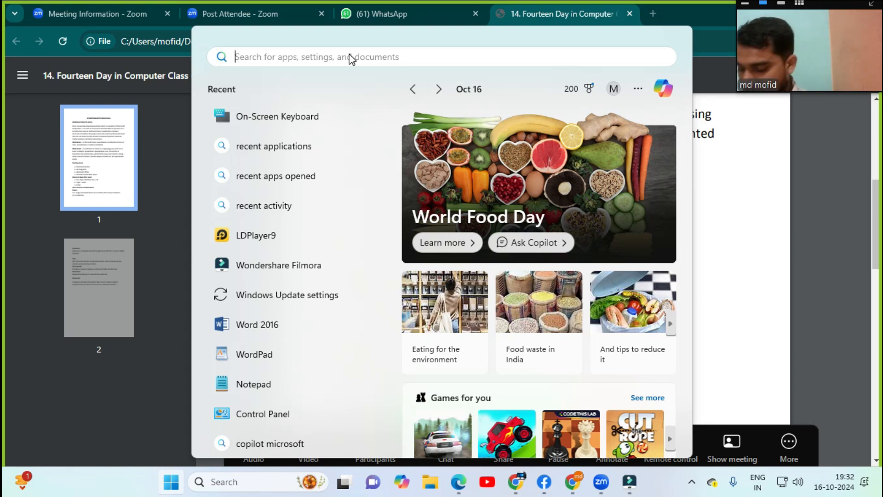
pyautogui.write('exc')
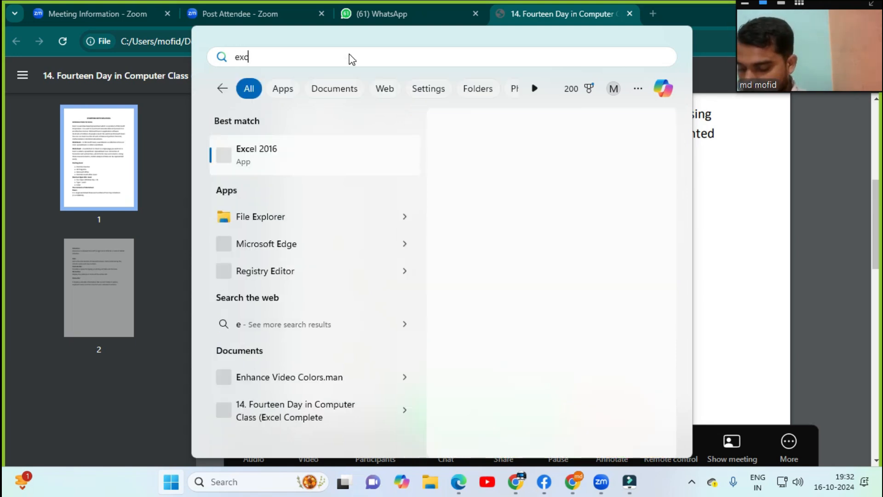
pyautogui.write('el')
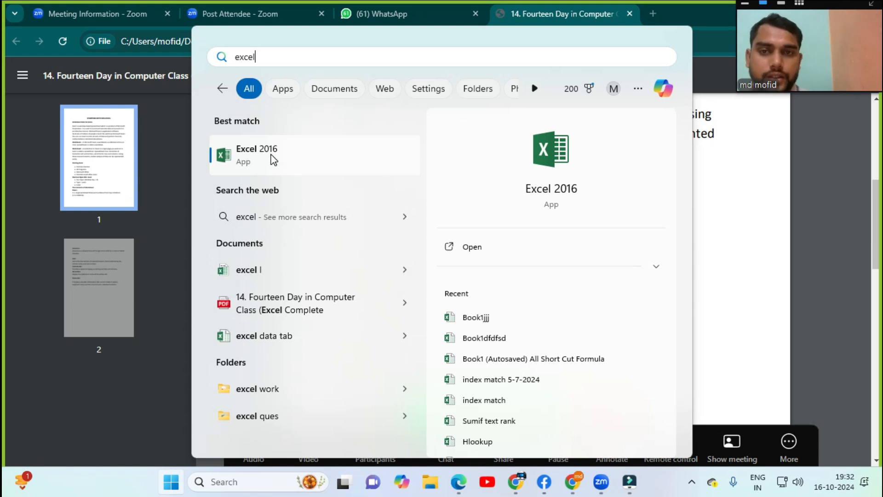
pyautogui.click(257, 164)
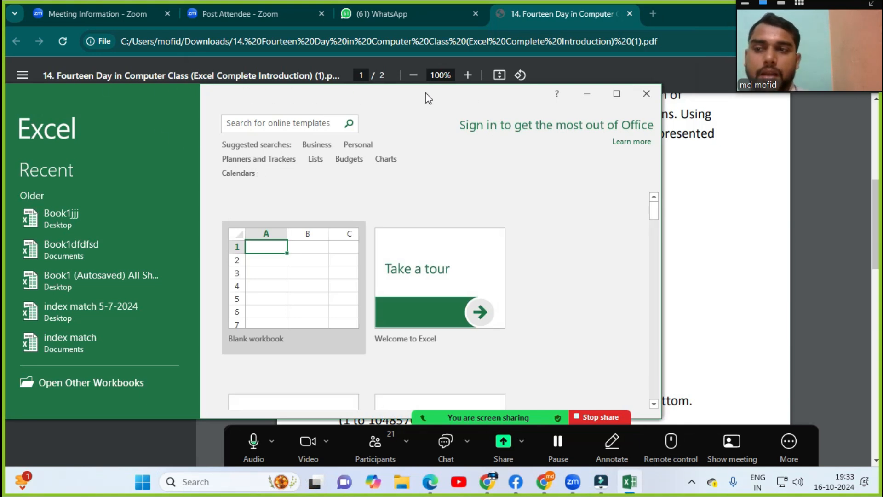
pyautogui.click(616, 94)
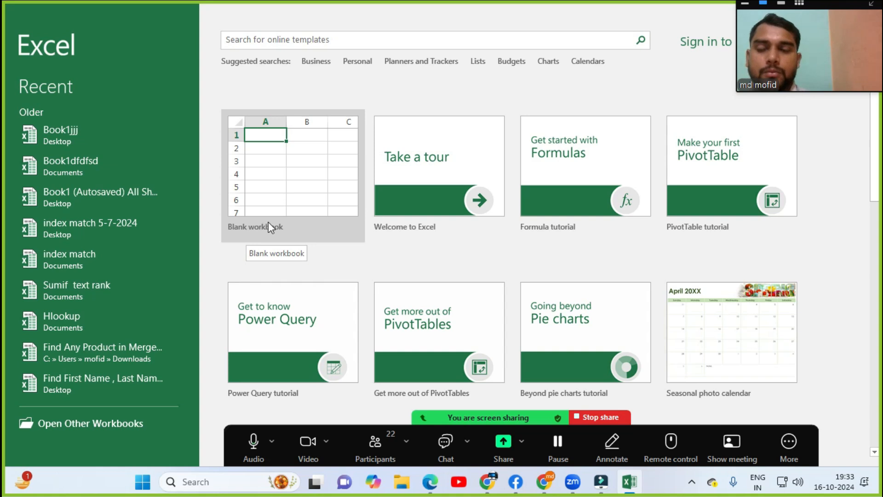
# Create a blank workbook and close Excel to return to the PDF
pyautogui.click(297, 201)
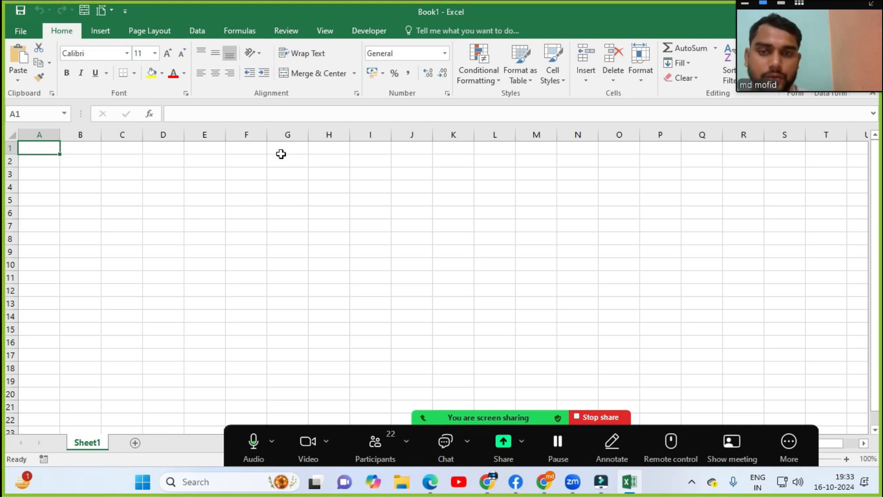
pyautogui.hotkey('alt', 'F4')
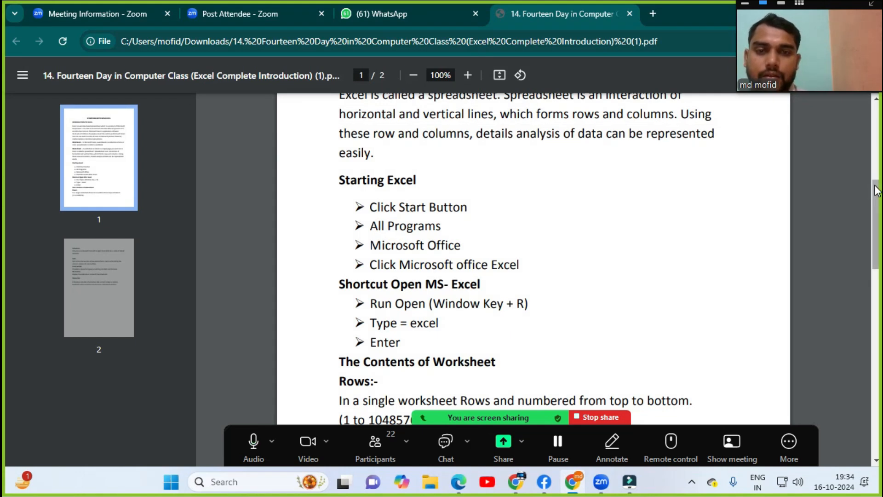
# Launch Excel from the Windows Run dialog with the command "excel" and create a blank workbook
pyautogui.scroll(-2, 878, 191)
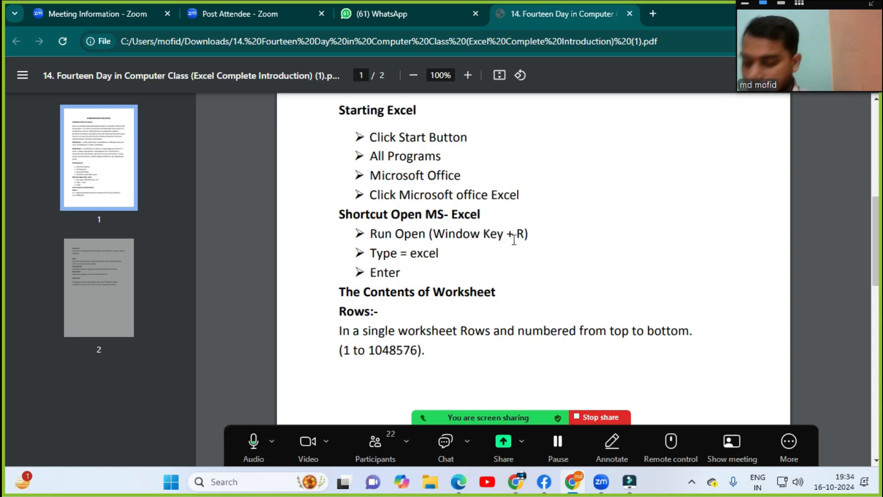
pyautogui.press('super+r')
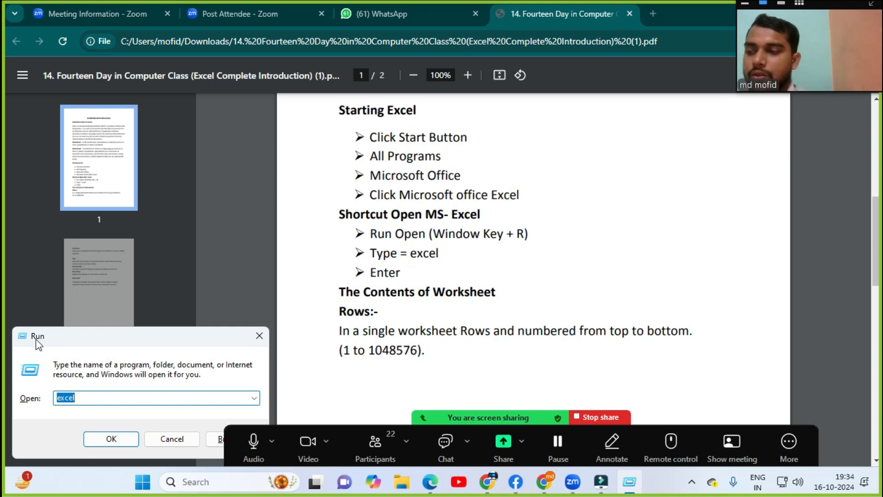
pyautogui.moveTo(96, 398); pyautogui.dragTo(41, 399)
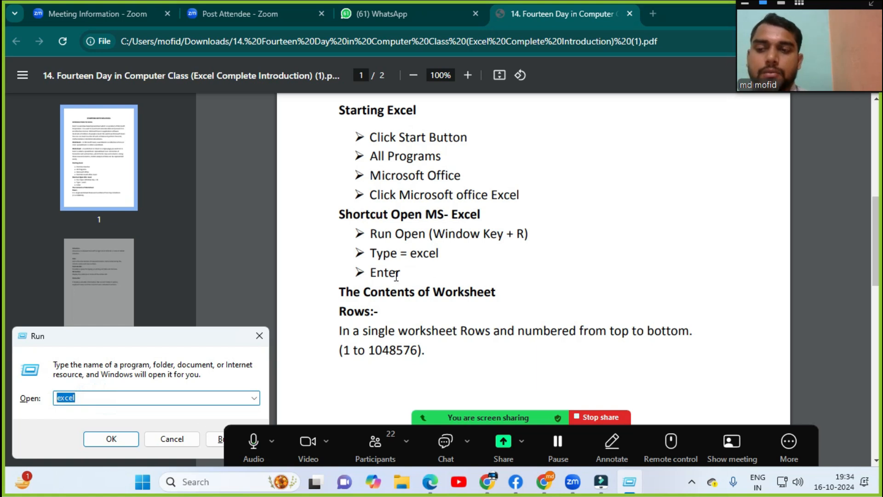
pyautogui.press('Return')
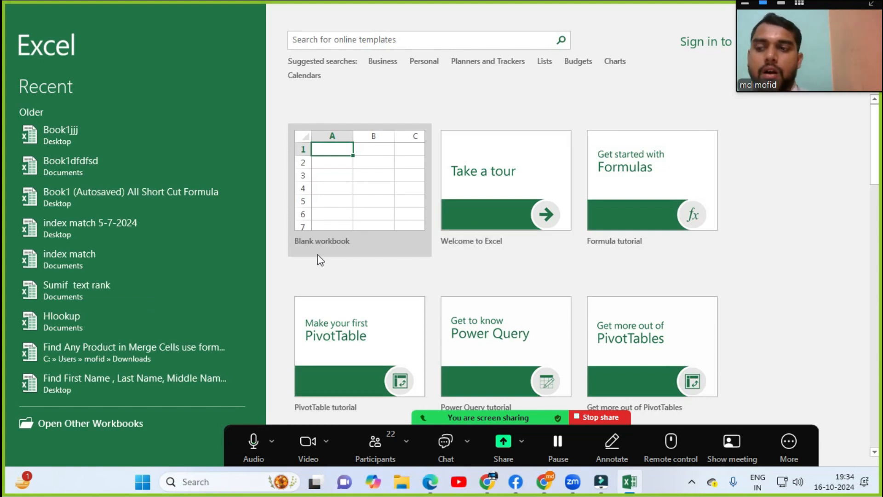
pyautogui.click(378, 217)
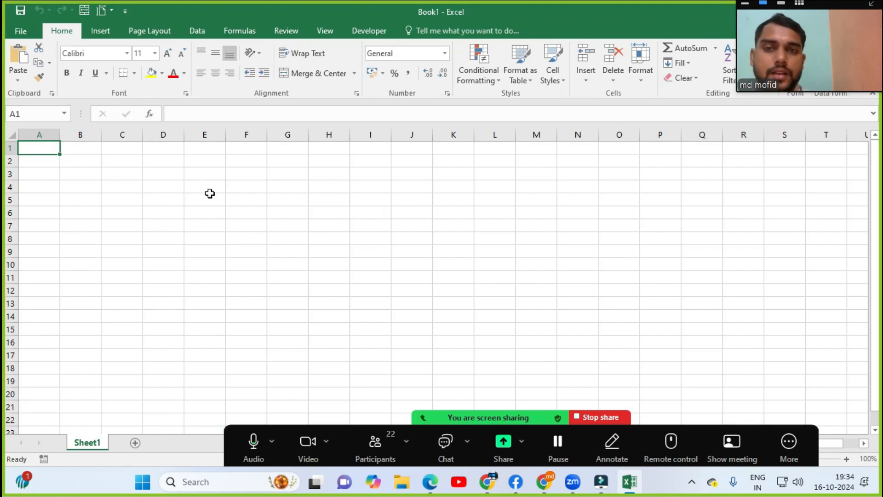
# Check the Zoom meeting's participants list, switch back to the PDF and minimize the list
pyautogui.click(374, 445)
pyautogui.hotkey('alt', 'Tab')
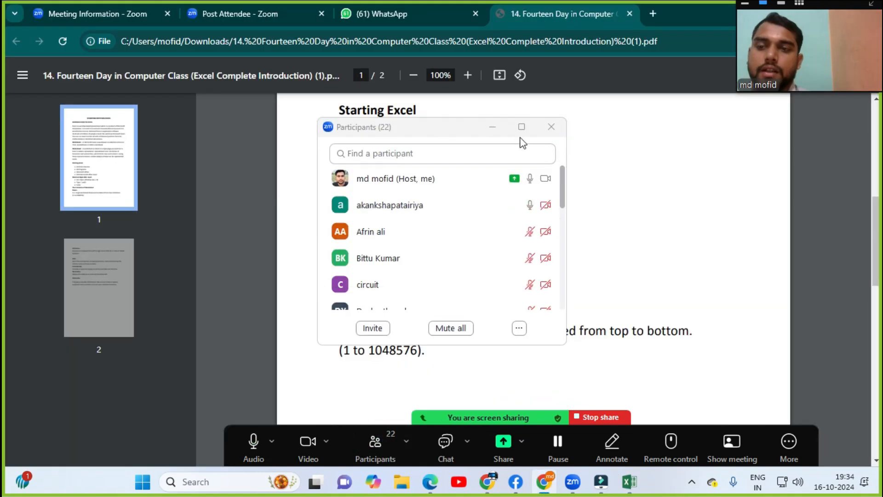
pyautogui.click(501, 130)
# Read the PDF's Contents of Worksheet section on rows, columns and cells
pyautogui.moveTo(880, 265); pyautogui.dragTo(880, 182)
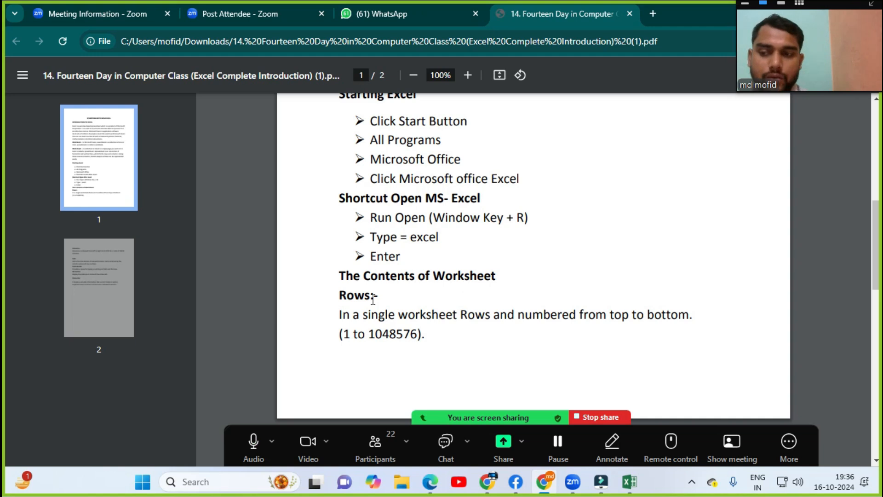
pyautogui.scroll(-5, 386, 318)
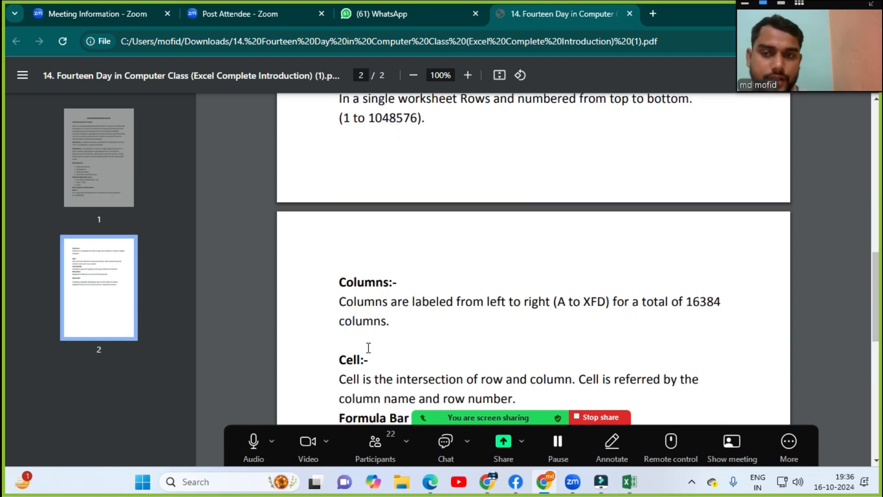
pyautogui.scroll(3, 421, 264)
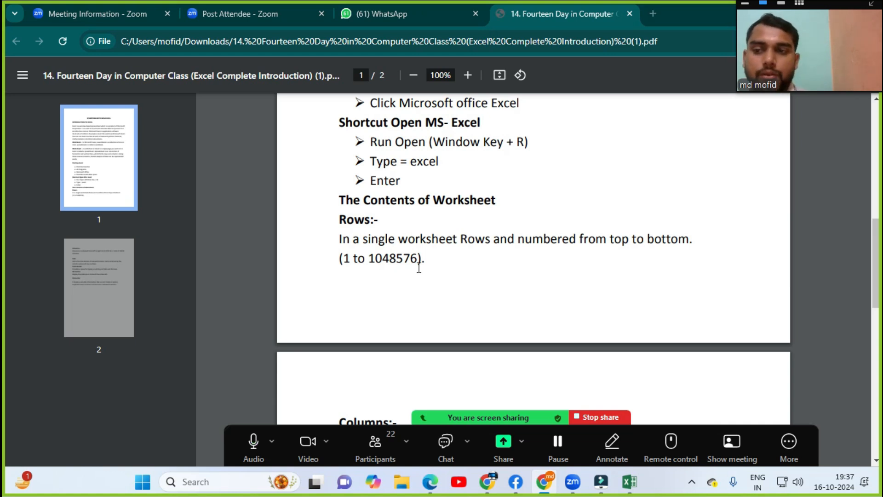
# Switch to Excel and point out the rows of Sheet2 by selecting cells down column A to A11
pyautogui.hotkey('alt', 'Tab')
pyautogui.hotkey('alt', 'Tab')
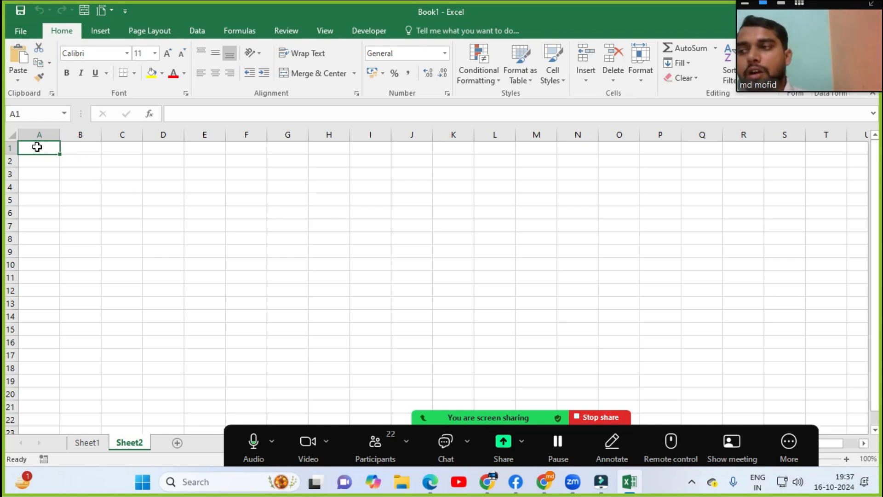
pyautogui.moveTo(40, 144); pyautogui.dragTo(61, 188)
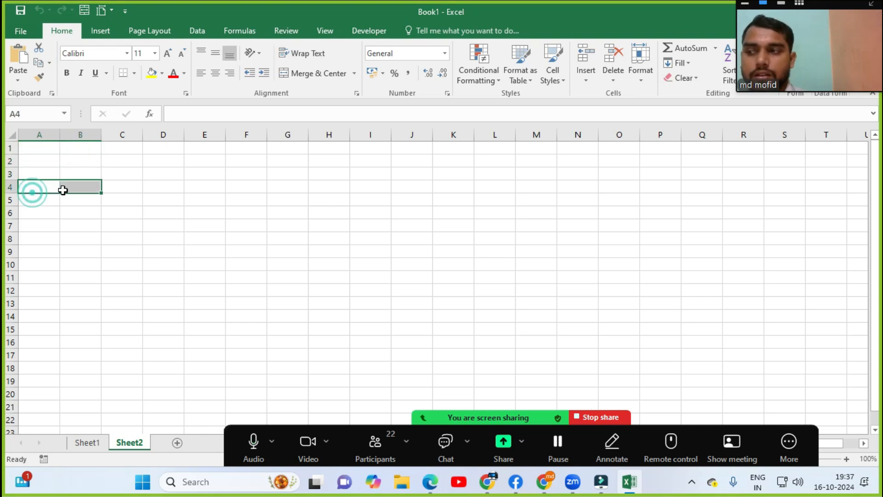
pyautogui.click(35, 199)
pyautogui.moveTo(26, 220); pyautogui.dragTo(64, 239)
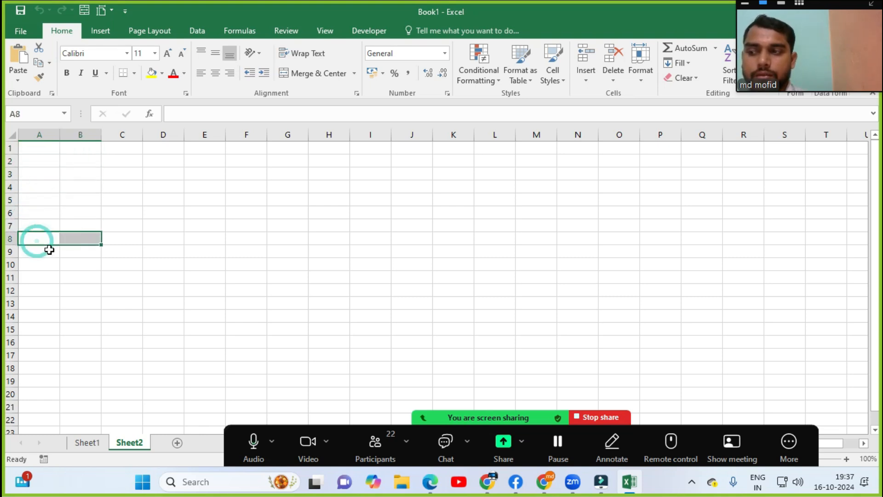
pyautogui.click(46, 250)
pyautogui.click(39, 265)
pyautogui.click(39, 276)
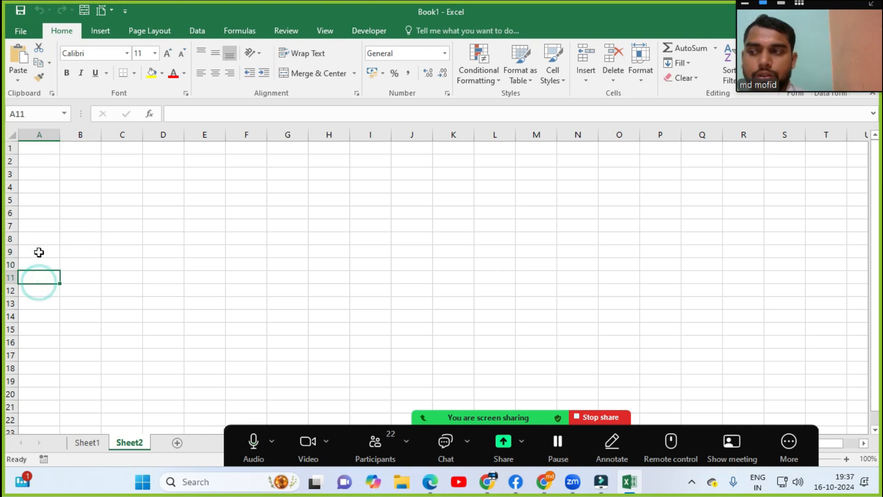
# Point out the columns of Sheet2 by selecting A through E one after another, ending on cell A1
pyautogui.click(39, 134)
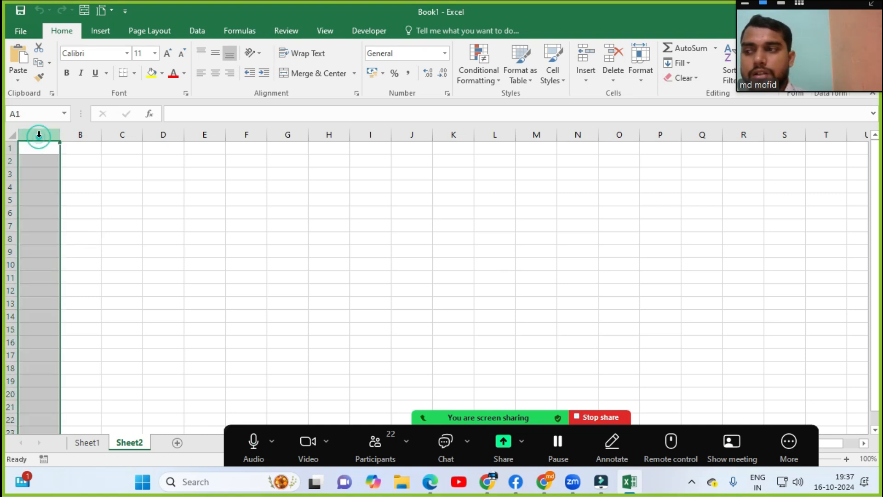
pyautogui.click(76, 134)
pyautogui.click(129, 134)
pyautogui.click(166, 135)
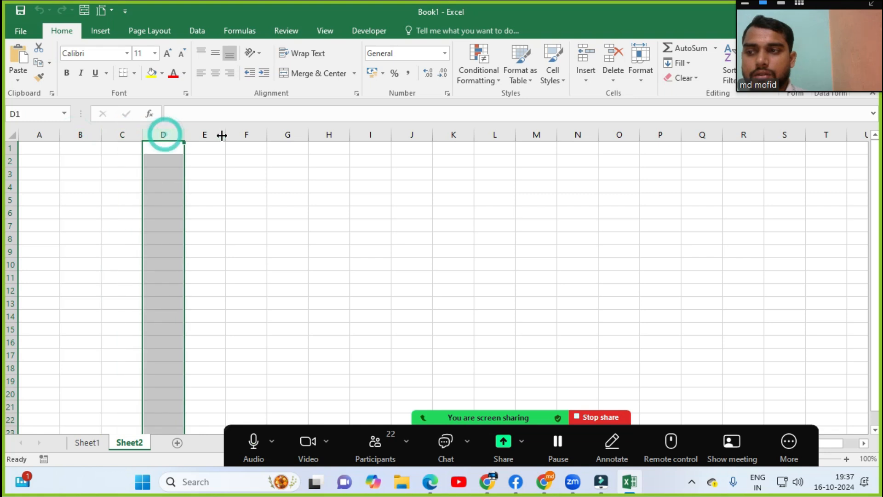
pyautogui.click(205, 135)
pyautogui.click(35, 148)
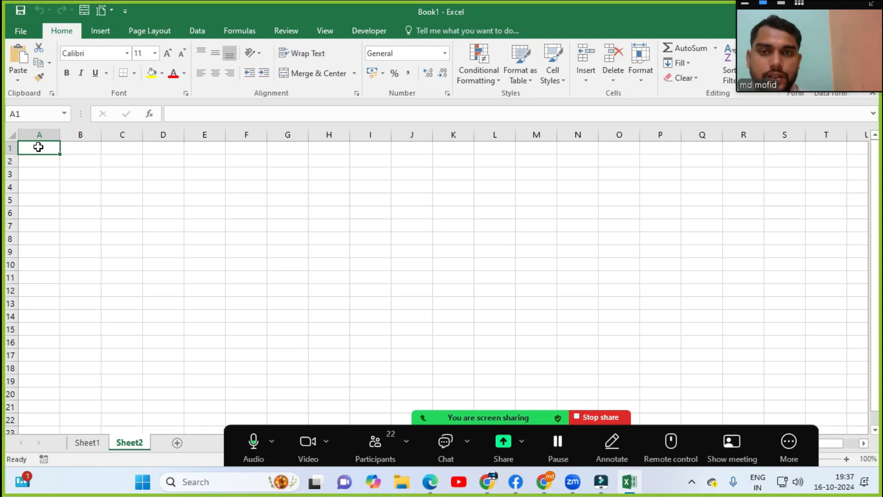
# Enter the labels Rows in E6, Column in E8 and Cell in E10
pyautogui.click(209, 210)
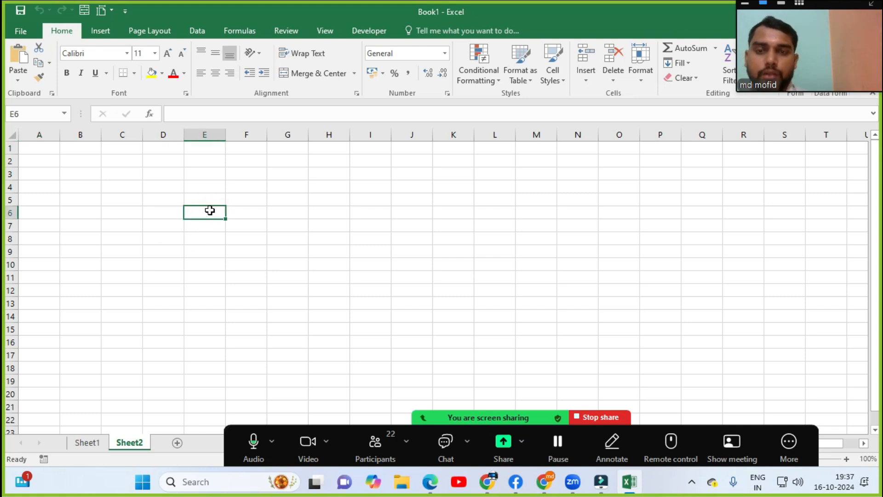
pyautogui.write('Rows')
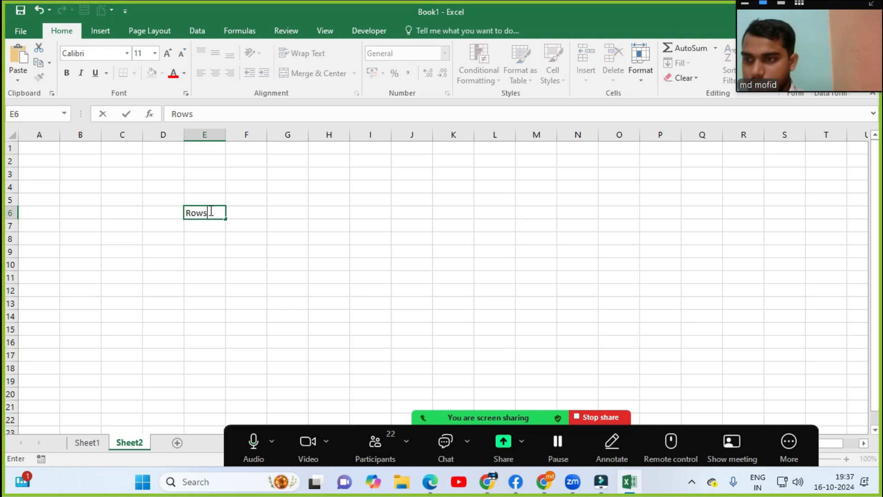
pyautogui.press('Tab')
pyautogui.press('Return')
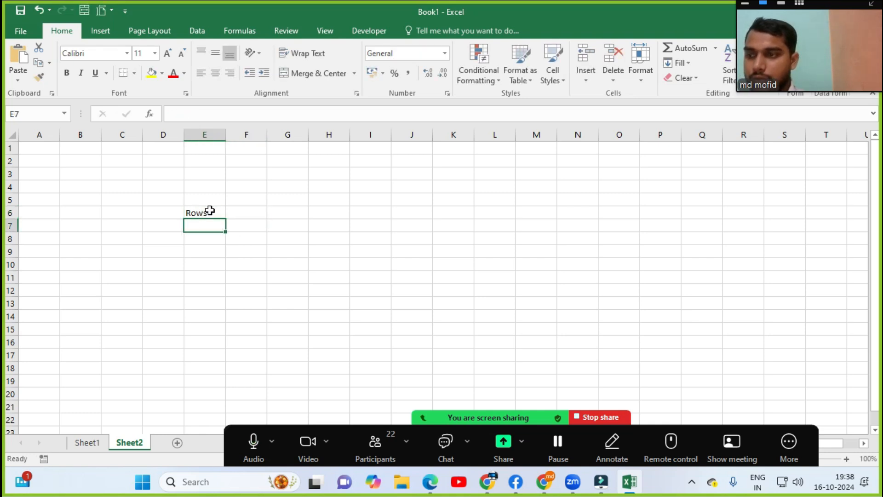
pyautogui.press('Return')
pyautogui.write('Column')
pyautogui.press('Return')
pyautogui.press('Return')
pyautogui.write('Cell')
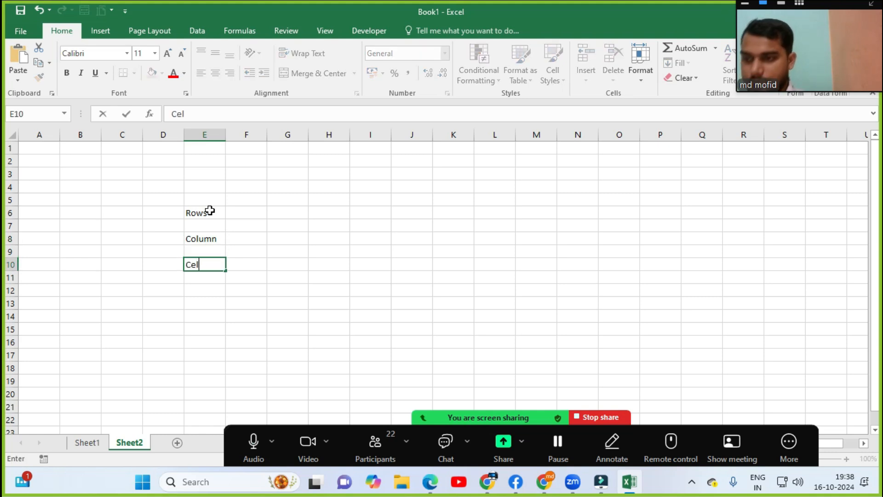
pyautogui.press('Return')
# Enter the row range "1 To 1048576" in F6 beside the Rows label
pyautogui.press('Up')
pyautogui.press('Up')
pyautogui.press('Up')
pyautogui.press('Up')
pyautogui.press('Up')
pyautogui.press('Right')
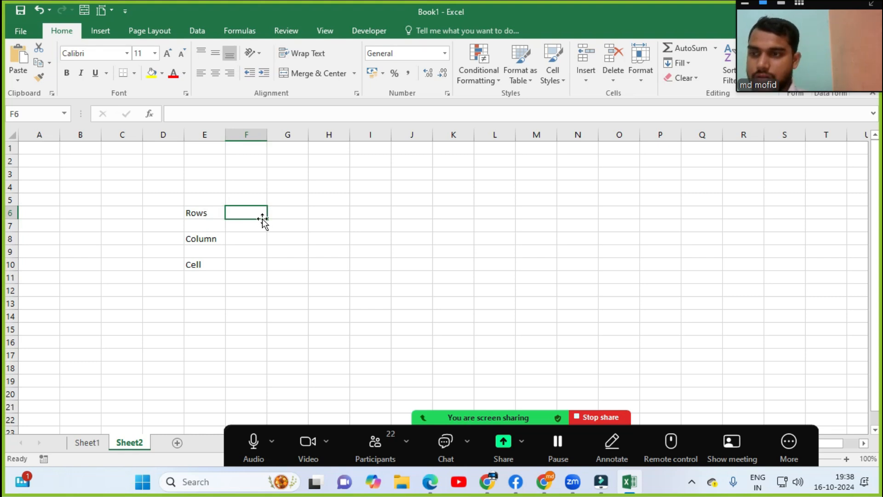
pyautogui.write('1')
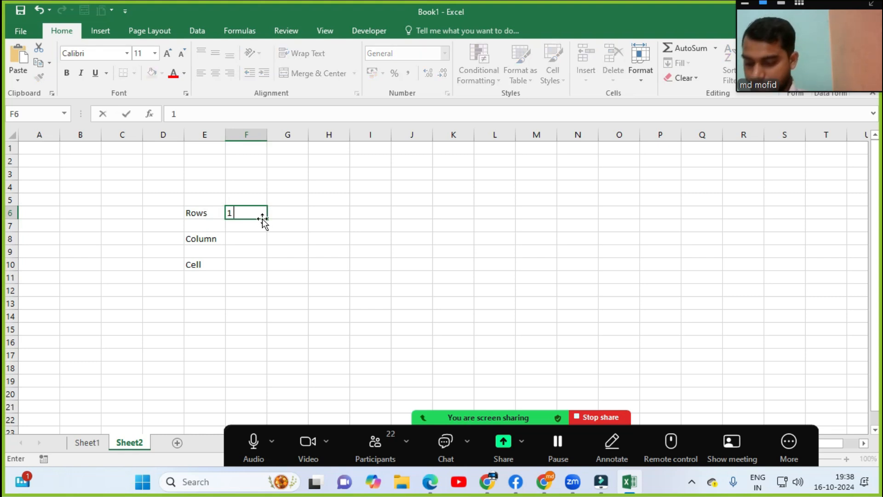
pyautogui.write(' To 10')
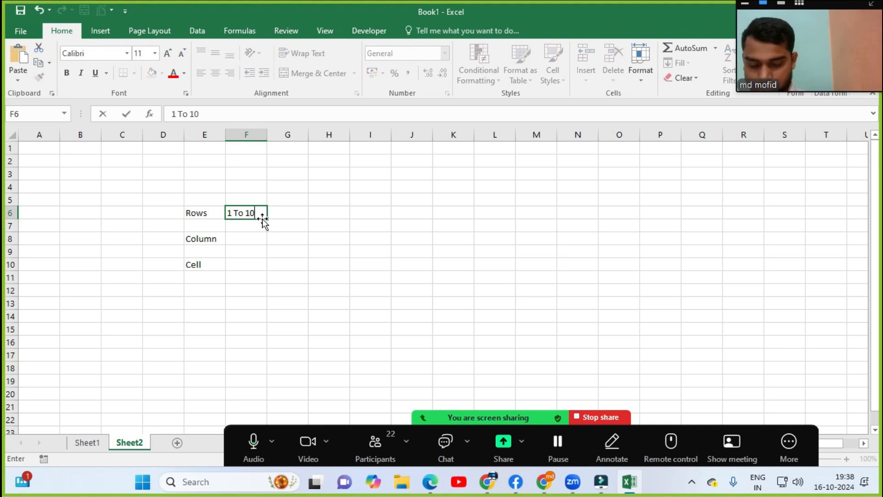
pyautogui.write('48576')
pyautogui.press('Return')
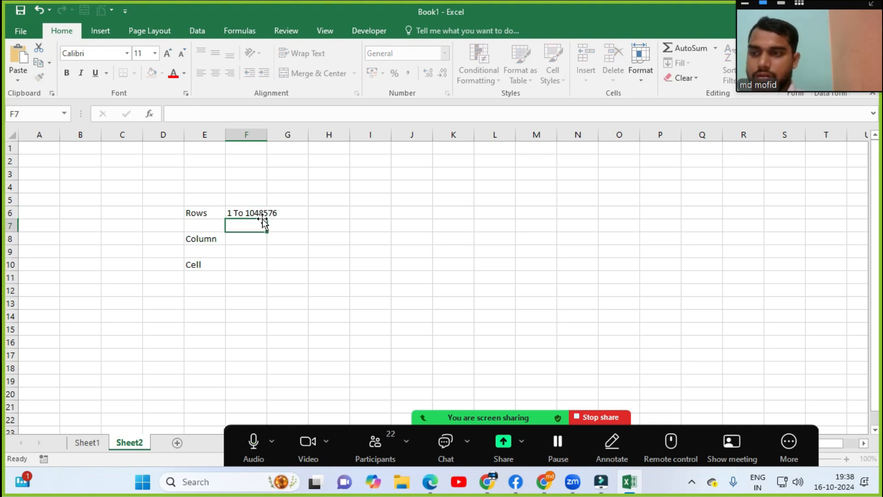
# AutoFit the widths of columns E and F to their contents and select F8
pyautogui.press('Up')
pyautogui.hotkey('alt', 'o')
pyautogui.press('a')
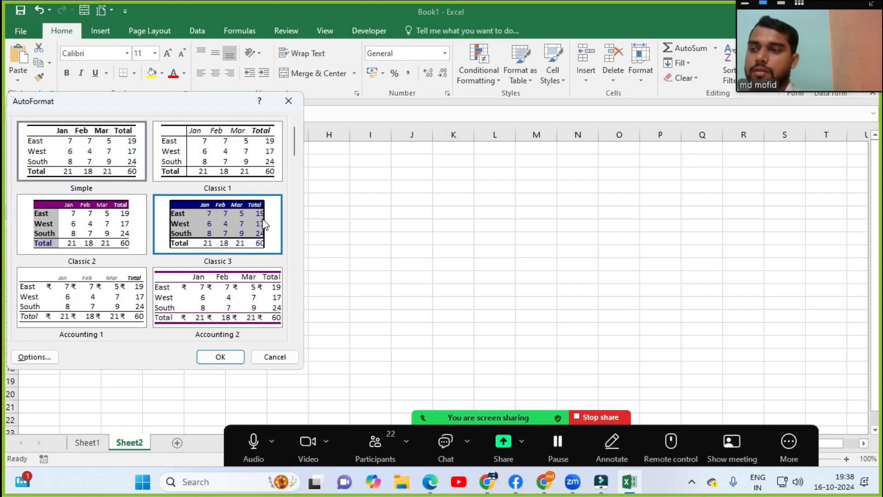
pyautogui.press('Escape')
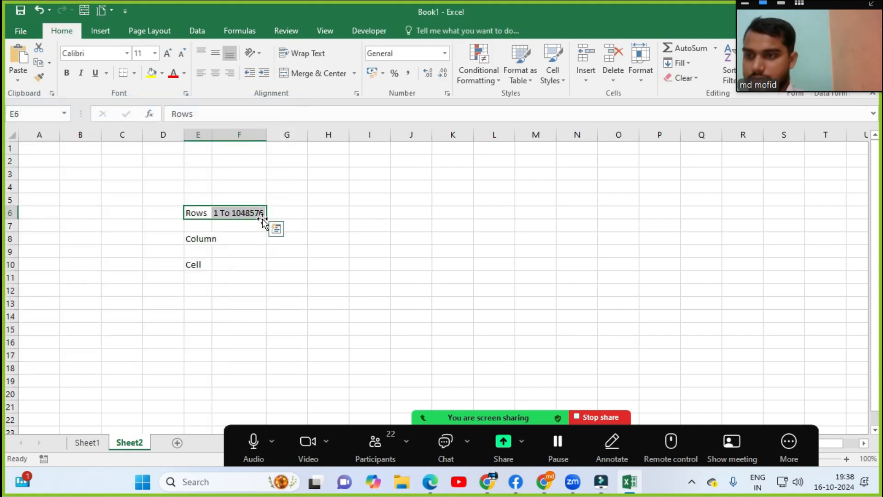
pyautogui.click(247, 223)
pyautogui.click(244, 239)
pyautogui.doubleClick(211, 134)
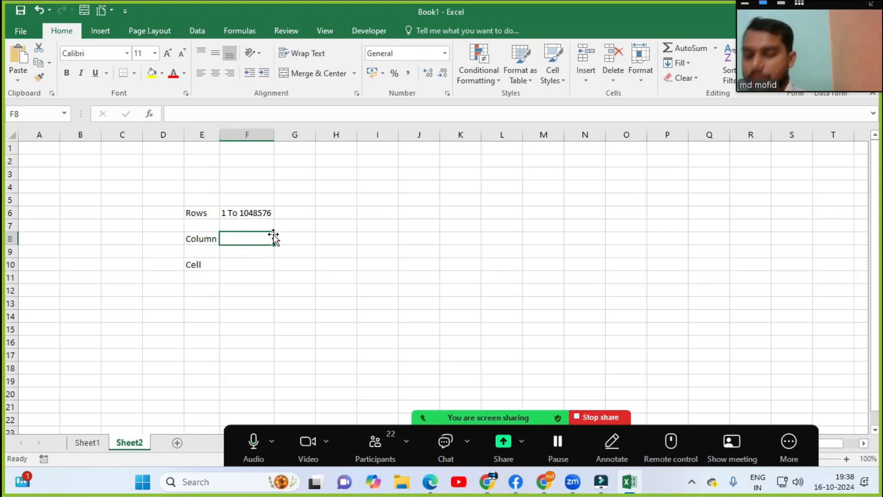
# Enter the column range "A To Xfd ( 16384)" in F8 beside the Column label
pyautogui.write('A To ')
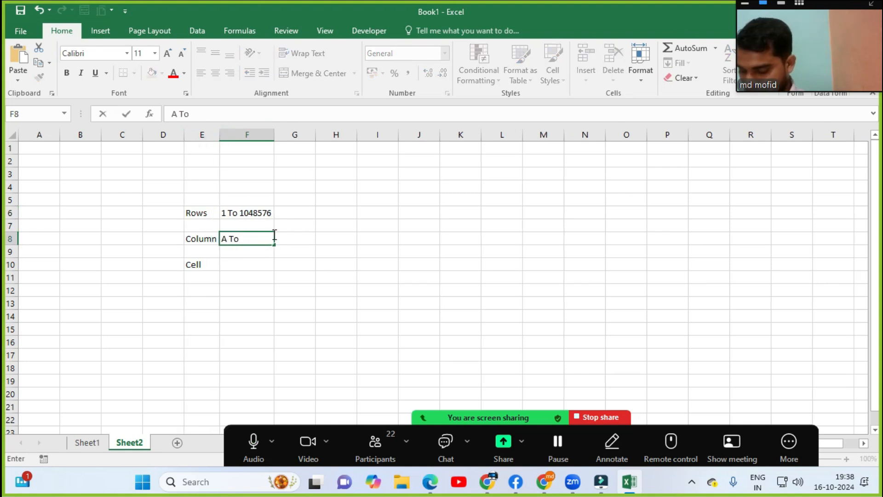
pyautogui.write('Xfds')
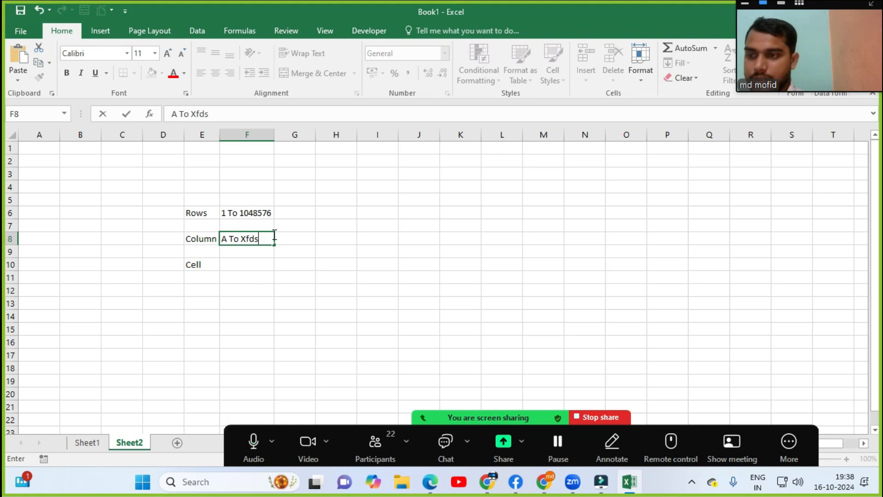
pyautogui.press('BackSpace')
pyautogui.write(' ( ')
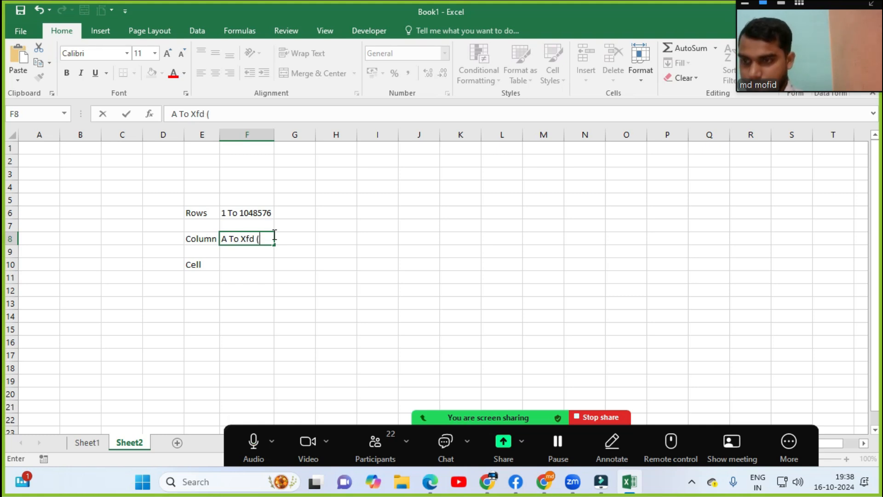
pyautogui.write('16384')
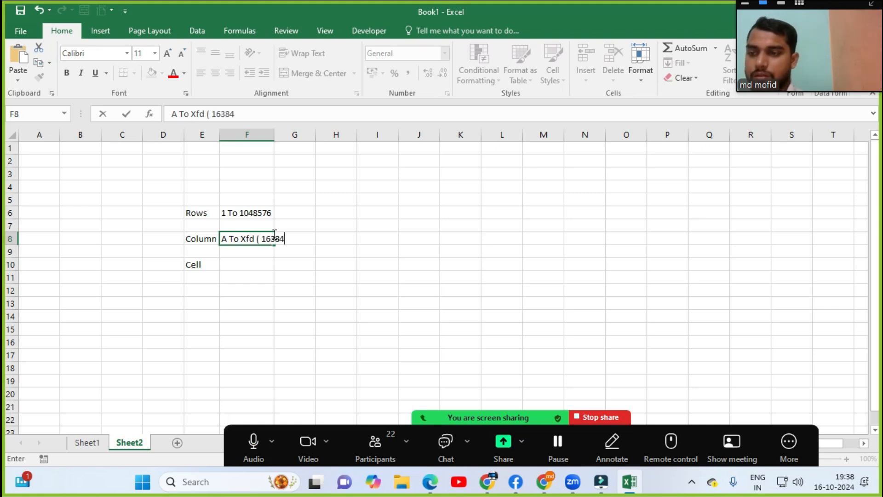
pyautogui.write(')')
pyautogui.press('Return')
# AutoFit column F to the column range text in F8 and select F10 beside the Cell label
pyautogui.click(273, 236)
pyautogui.hotkey('alt', 'o')
pyautogui.press('c')
pyautogui.press('a')
pyautogui.click(256, 258)
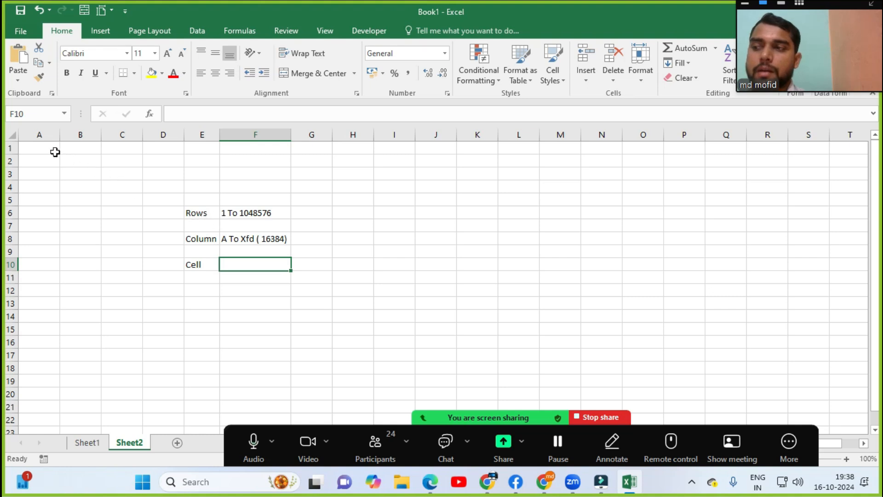
# Point out cell A1 and the row range in F6, ending on A1
pyautogui.click(39, 148)
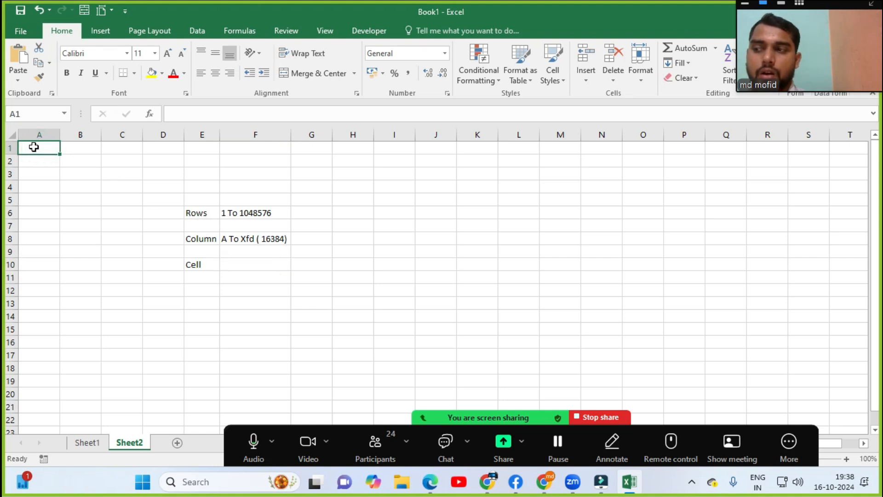
pyautogui.click(264, 215)
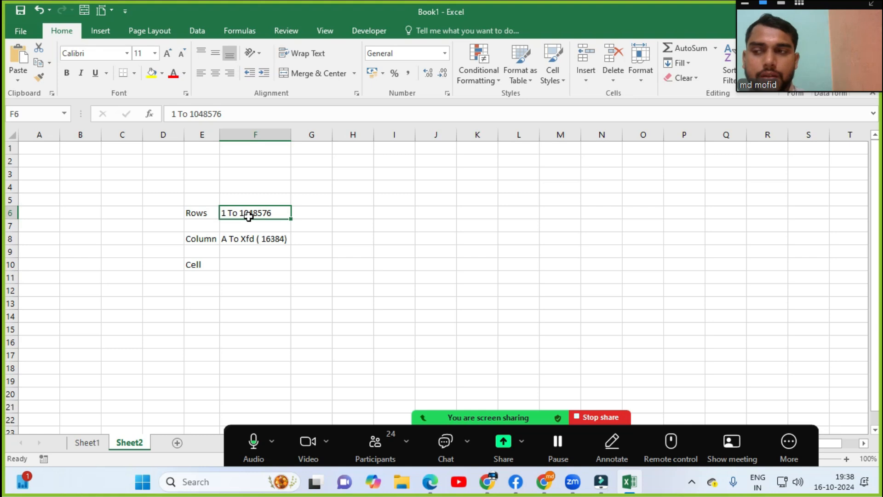
pyautogui.click(33, 152)
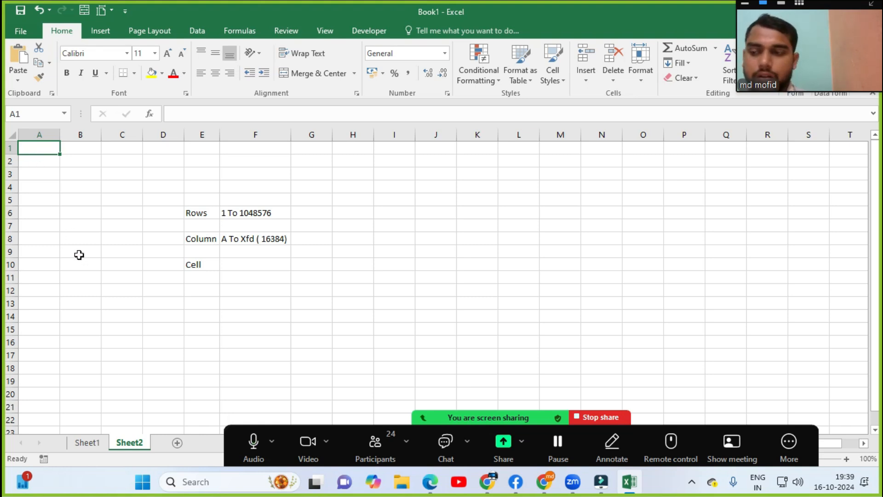
# Open the On-Screen Keyboard from Windows search to point out the down-arrow key, and close it
pyautogui.click(198, 488)
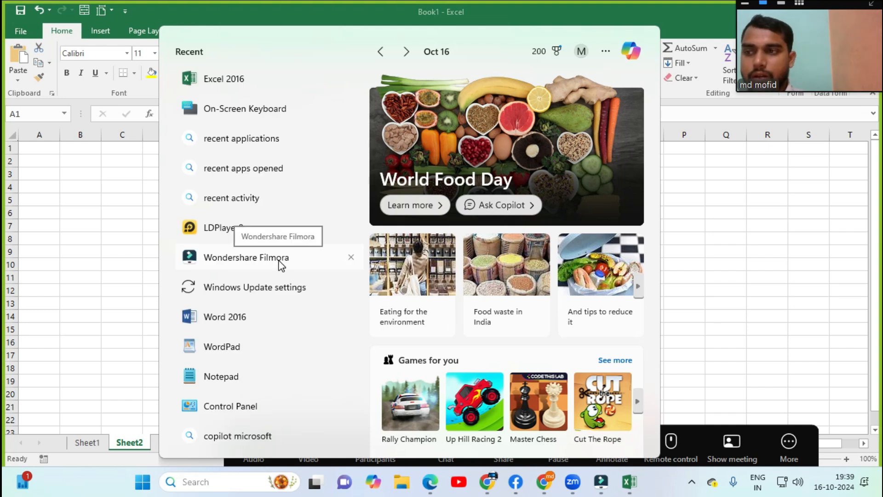
pyautogui.press('Down')
pyautogui.press('Down')
pyautogui.press('Return')
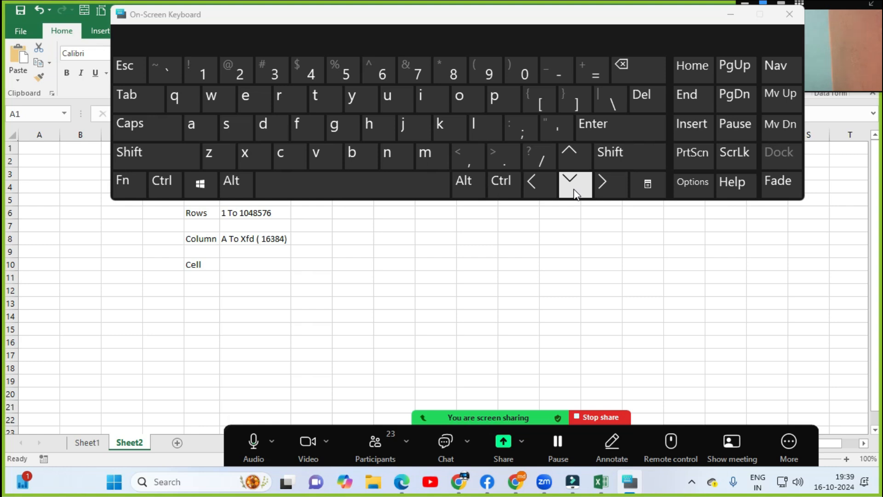
pyautogui.click(790, 15)
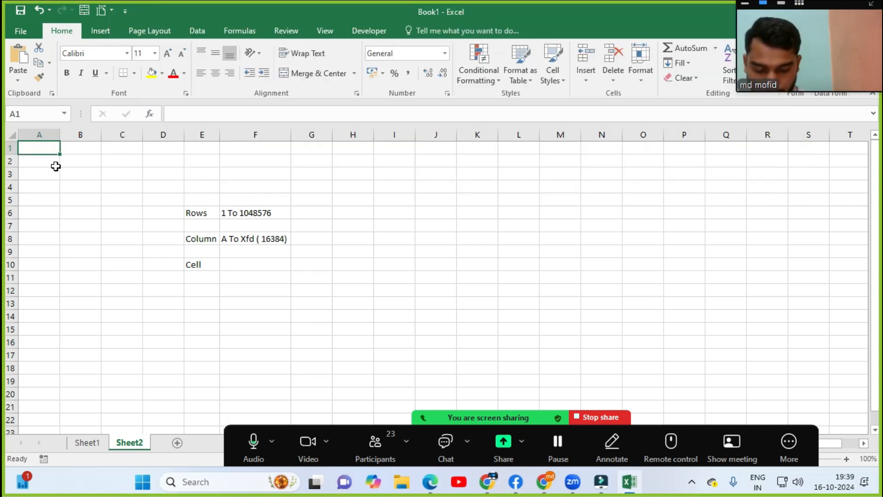
# Move the selection cell by cell down column A from A1 to A175 to demonstrate the row numbering
pyautogui.press('Down')
pyautogui.press('Down')
pyautogui.press('Down')
pyautogui.press('Down')
pyautogui.press('Down')
pyautogui.press('Down')
pyautogui.press('Down')
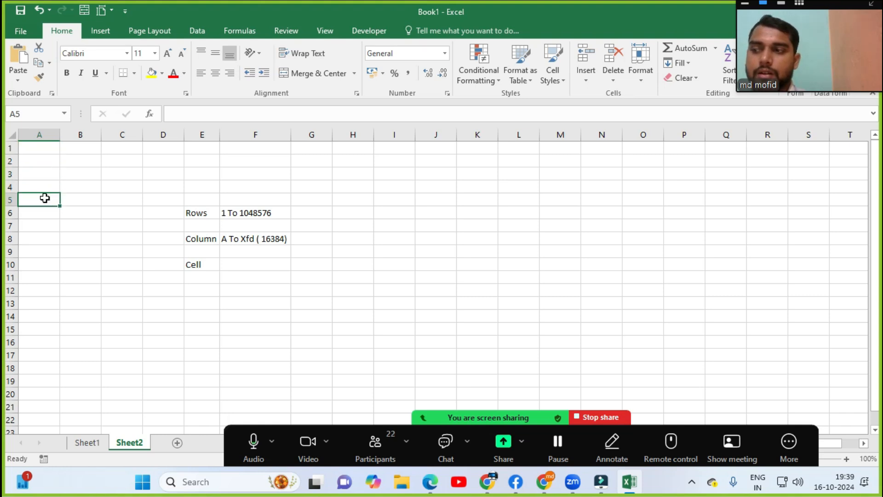
pyautogui.press('Down')
pyautogui.press('Down')
pyautogui.press('Down')
pyautogui.press('Down')
pyautogui.press('Down')
pyautogui.press('Down')
pyautogui.press('Down')
pyautogui.press('Down')
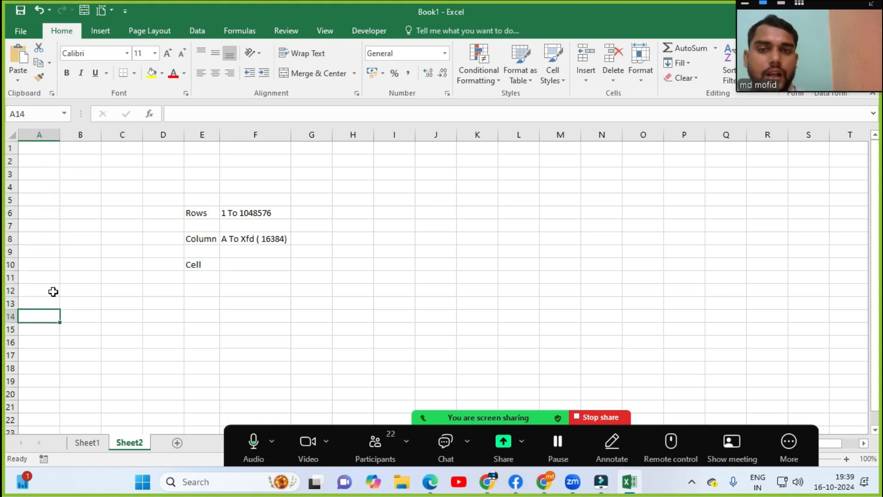
pyautogui.press('Down')
pyautogui.press('Down')
pyautogui.press('Down')
pyautogui.press('Down')
pyautogui.press('Down')
pyautogui.press('Down')
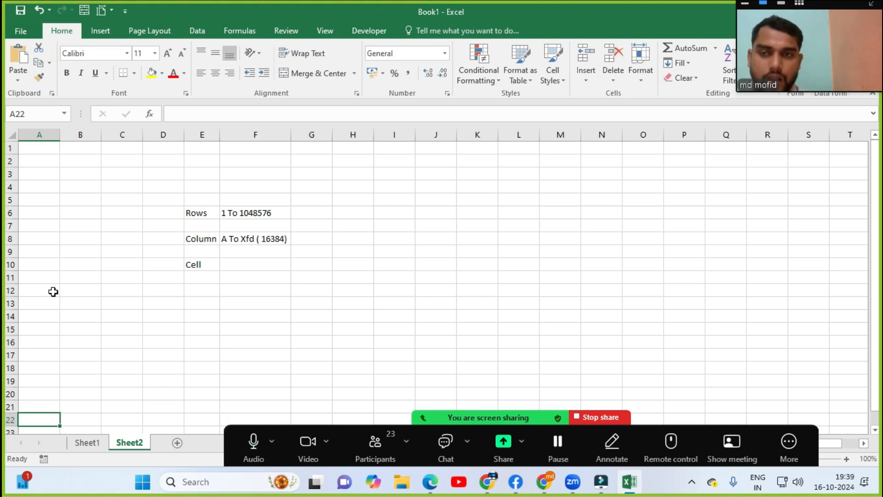
pyautogui.press('Down')
pyautogui.press('Down')
pyautogui.press('Down')
pyautogui.press('Down')
pyautogui.press('Down')
pyautogui.press('Down')
pyautogui.press('Down')
pyautogui.press('Down')
pyautogui.press('Down')
pyautogui.press('Down')
pyautogui.press('Down')
pyautogui.press('Down')
pyautogui.press('Down')
pyautogui.press('Down')
pyautogui.press('Down')
pyautogui.press('Down')
pyautogui.press('Down')
pyautogui.press('Down')
pyautogui.press('Down')
pyautogui.press('Down')
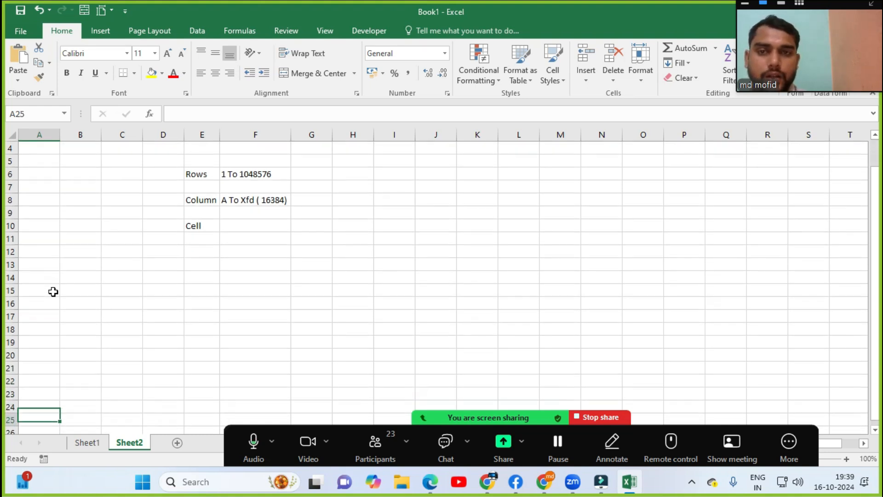
pyautogui.press('Down')
pyautogui.press('Down')
pyautogui.press('Down')
pyautogui.press('Down')
pyautogui.press('Down')
pyautogui.press('Down')
pyautogui.press('Down')
pyautogui.press('Down')
pyautogui.press('Down')
pyautogui.press('Down')
pyautogui.press('Down')
pyautogui.press('Down')
pyautogui.press('Down')
pyautogui.press('Down')
pyautogui.press('Down')
pyautogui.press('Down')
pyautogui.press('Down')
pyautogui.press('Down')
pyautogui.press('Down')
pyautogui.press('Down')
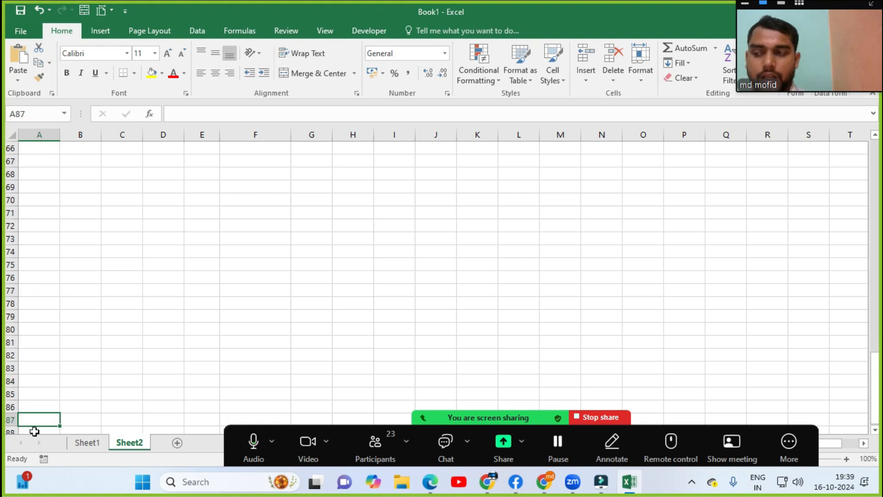
pyautogui.press('Down')
pyautogui.press('Down')
pyautogui.press('Down')
pyautogui.press('Down')
pyautogui.press('Down')
pyautogui.press('Down')
pyautogui.press('Down')
pyautogui.press('Down')
pyautogui.press('Down')
pyautogui.press('Down')
pyautogui.press('Down')
pyautogui.press('Down')
pyautogui.press('Down')
pyautogui.press('Down')
pyautogui.press('Down')
pyautogui.press('Down')
pyautogui.press('Down')
pyautogui.press('Down')
pyautogui.press('Down')
pyautogui.press('Down')
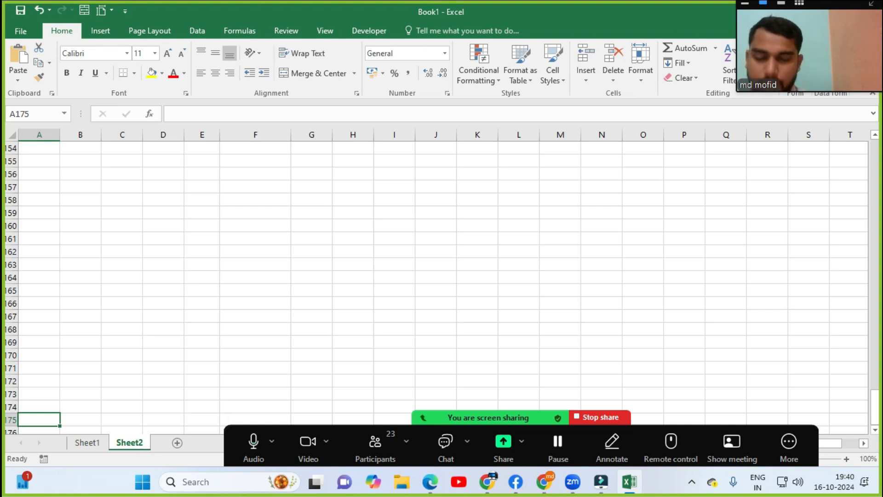
# Return to A1, jump to the last row of column A, and go back to A1
pyautogui.hotkey('ctrl', 'Home')
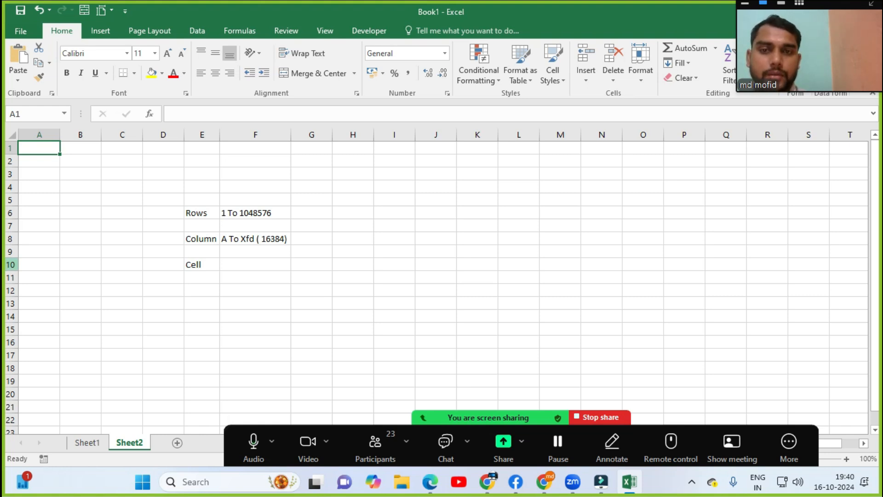
pyautogui.hotkey('ctrl', 'Down')
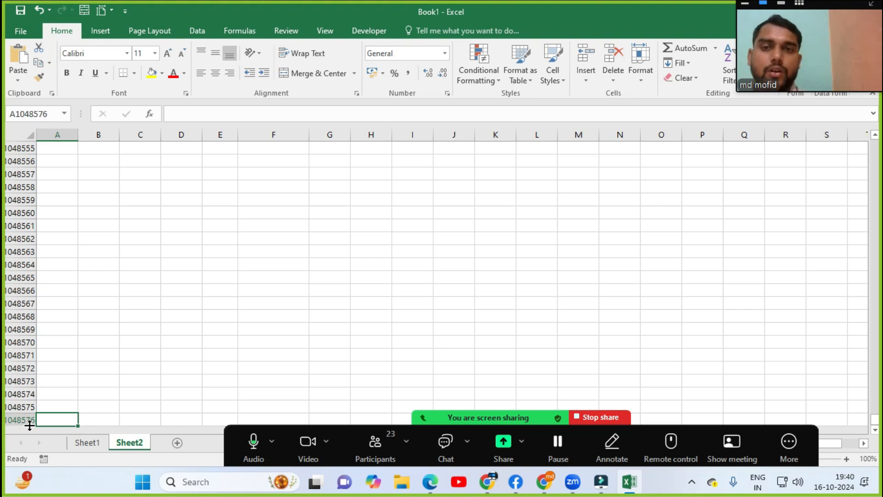
pyautogui.hotkey('ctrl', 'Home')
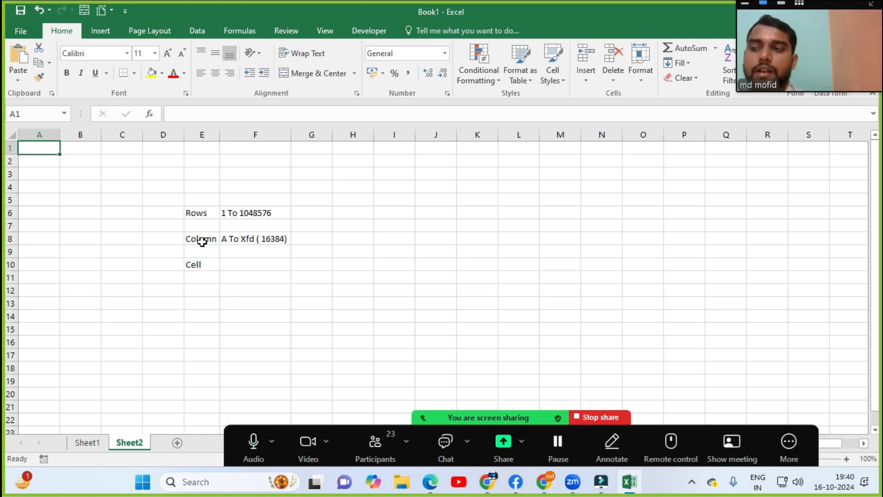
# Switch to the class PDF in the browser and show the Columns section on page 2
pyautogui.hotkey('alt', 'Tab')
pyautogui.hotkey('alt', 'Tab')
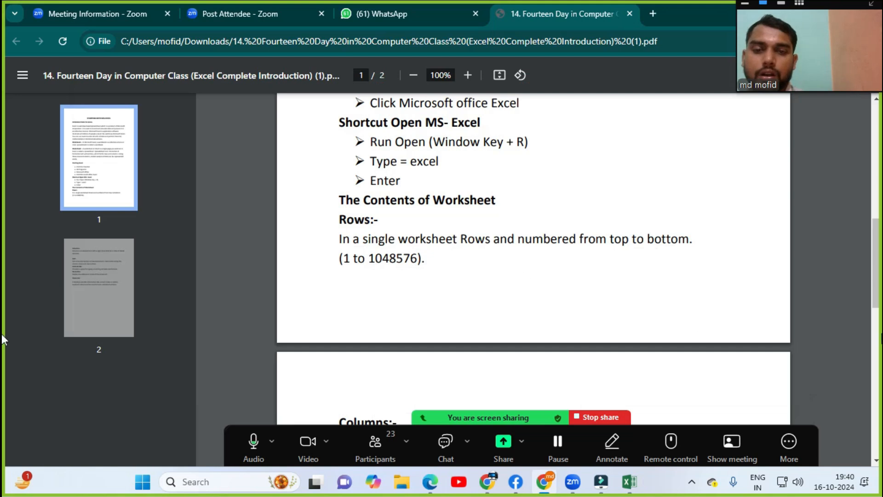
pyautogui.scroll(-4, 879, 252)
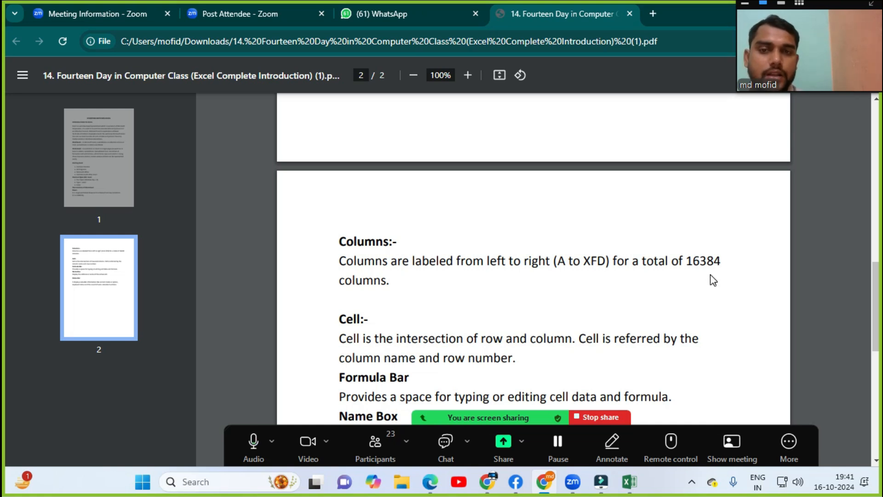
# Switch to Excel and move the selection cell by cell along row 1 from A1 to FS1 to demonstrate the column lettering
pyautogui.hotkey('alt', 'Tab')
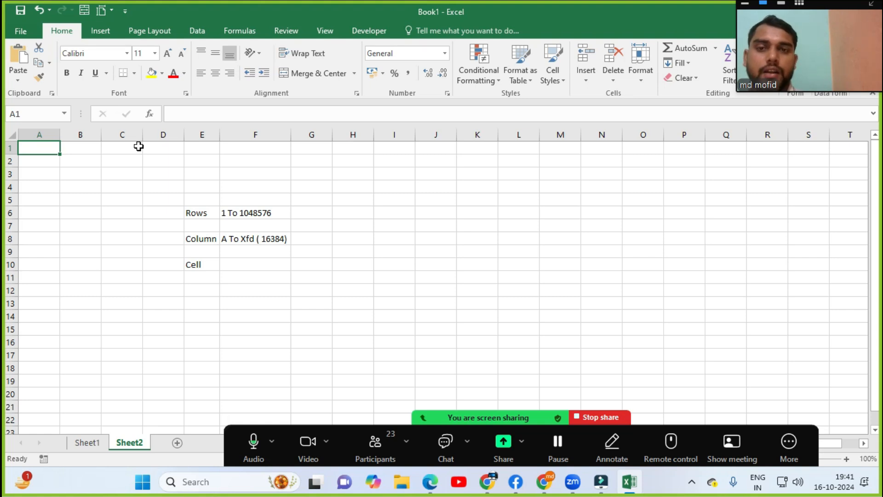
pyautogui.press('Right')
pyautogui.press('Right')
pyautogui.press('Right')
pyautogui.press('Right')
pyautogui.press('Right')
pyautogui.press('Right')
pyautogui.press('Right')
pyautogui.press('Right')
pyautogui.press('Right')
pyautogui.press('Right')
pyautogui.press('Right')
pyautogui.press('Right')
pyautogui.press('Right')
pyautogui.press('Right')
pyautogui.press('Right')
pyautogui.press('Right')
pyautogui.press('Right')
pyautogui.press('Right')
pyautogui.press('Right')
pyautogui.press('Right')
pyautogui.press('Right')
pyautogui.press('Right')
pyautogui.press('Right')
pyautogui.press('Right')
pyautogui.press('Right')
pyautogui.press('Right')
pyautogui.press('Right')
pyautogui.press('Right')
pyautogui.press('Right')
pyautogui.press('Right')
pyautogui.press('Right')
pyautogui.press('Right')
pyautogui.press('Right')
pyautogui.press('Right')
pyautogui.press('Right')
pyautogui.press('Right')
pyautogui.press('Right')
pyautogui.press('Right')
pyautogui.press('Right')
pyautogui.press('Right')
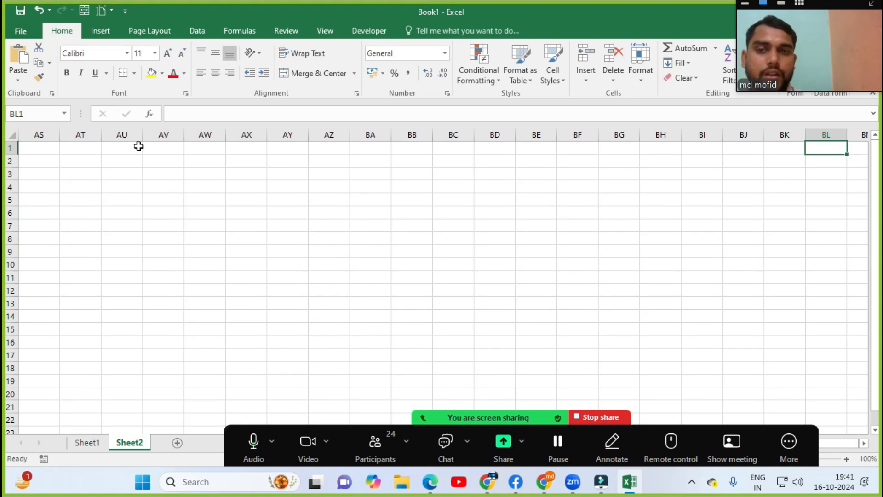
pyautogui.press('Right')
pyautogui.press('Right')
pyautogui.press('Right')
pyautogui.press('Right')
pyautogui.press('Right')
pyautogui.press('Right')
pyautogui.press('Right')
pyautogui.press('Right')
pyautogui.press('Right')
pyautogui.press('Right')
pyautogui.press('Right')
pyautogui.press('Right')
pyautogui.press('Right')
pyautogui.press('Right')
pyautogui.press('Right')
pyautogui.press('Right')
pyautogui.press('Right')
pyautogui.press('Right')
pyautogui.press('Right')
pyautogui.press('Right')
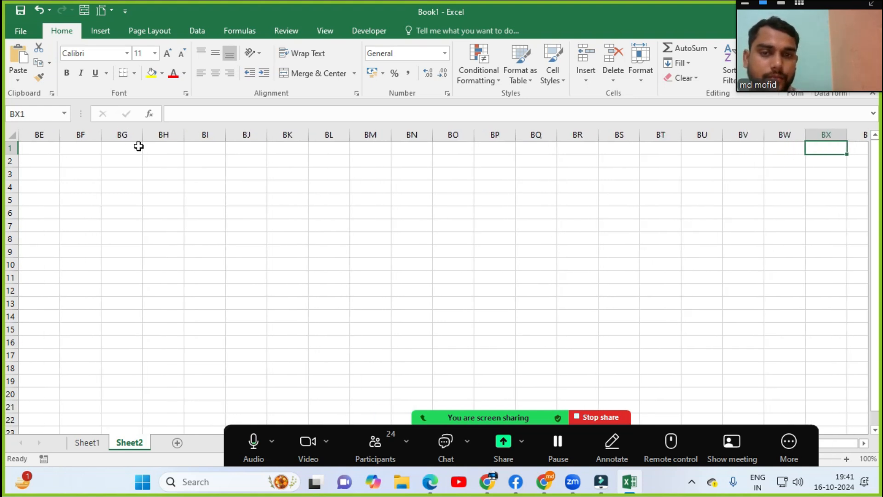
pyautogui.press('Right')
pyautogui.press('Right')
pyautogui.press('Right')
pyautogui.press('Right')
pyautogui.press('Right')
pyautogui.press('Right')
pyautogui.press('Right')
pyautogui.press('Right')
pyautogui.press('Right')
pyautogui.press('Right')
pyautogui.press('Right')
pyautogui.press('Right')
pyautogui.press('Right')
pyautogui.press('Right')
pyautogui.press('Right')
pyautogui.press('Right')
pyautogui.press('Right')
pyautogui.press('Right')
pyautogui.press('Right')
pyautogui.press('Right')
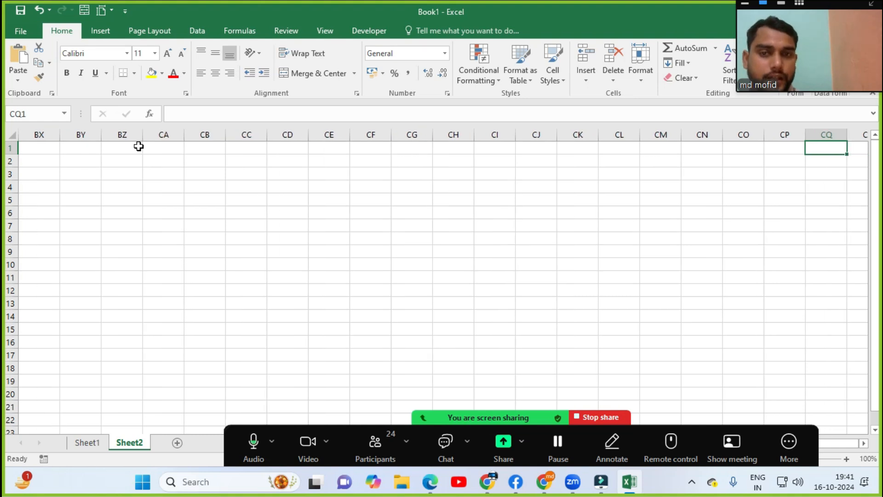
pyautogui.press('Right')
pyautogui.press('Right')
pyautogui.press('Right')
pyautogui.press('Right')
pyautogui.press('Right')
pyautogui.press('Right')
pyautogui.press('Right')
pyautogui.press('Right')
pyautogui.press('Right')
pyautogui.press('Right')
pyautogui.press('Right')
pyautogui.press('Right')
pyautogui.press('Right')
pyautogui.press('Right')
pyautogui.press('Right')
pyautogui.press('Right')
pyautogui.press('Right')
pyautogui.press('Right')
pyautogui.press('Right')
pyautogui.press('Right')
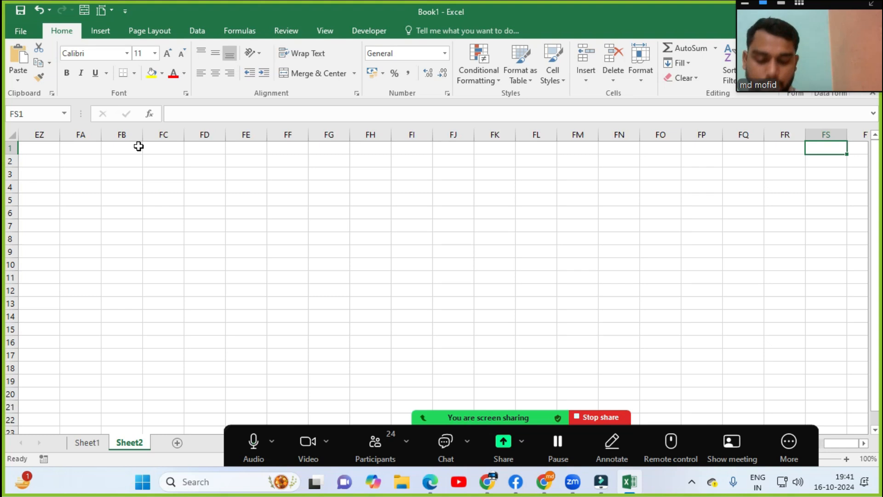
# Return to A1, jump to the last column XFD, dismiss the Zoom meeting notice, and go back to A1
pyautogui.hotkey('ctrl', 'Home')
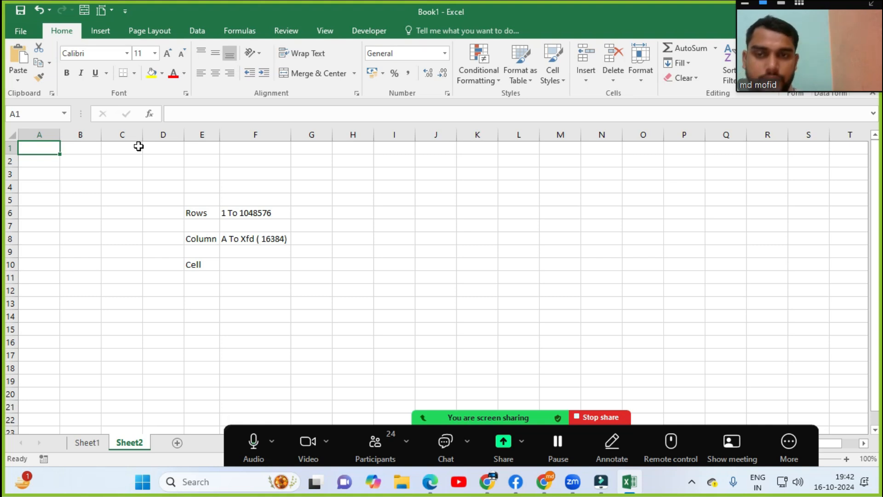
pyautogui.hotkey('ctrl', 'Right')
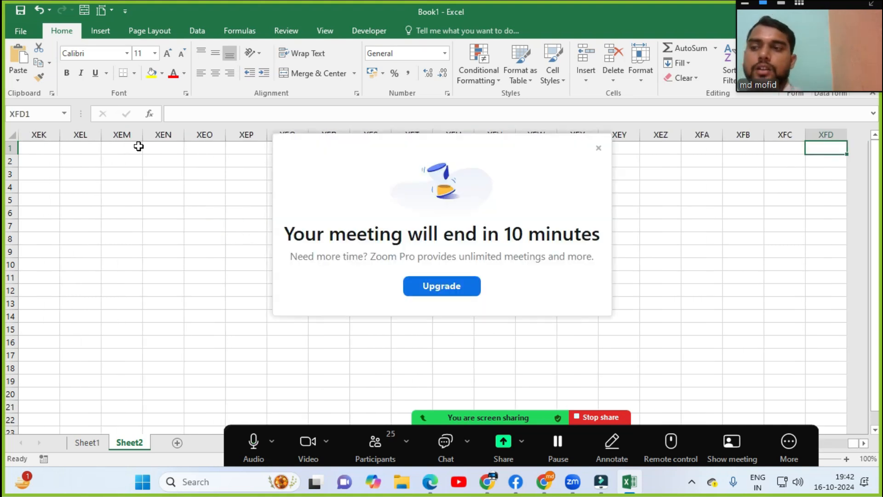
pyautogui.click(599, 148)
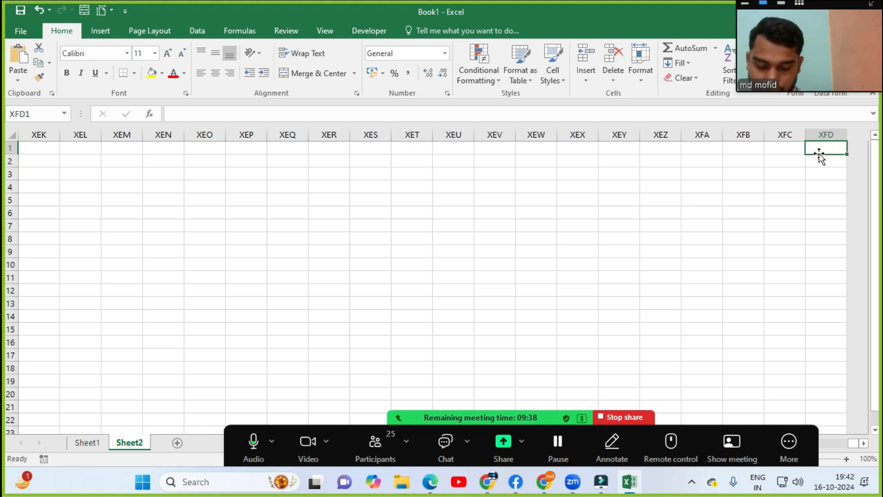
pyautogui.hotkey('ctrl', 'Left')
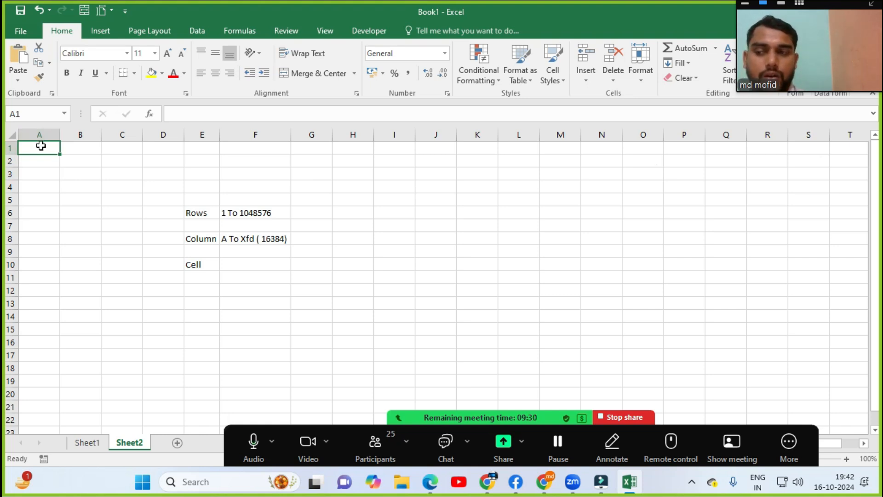
# Show the Cell section of the class PDF, and in Excel select B2, C2, C3 and C4, ending on C3, to demonstrate cell addresses
pyautogui.hotkey('alt', 'Tab')
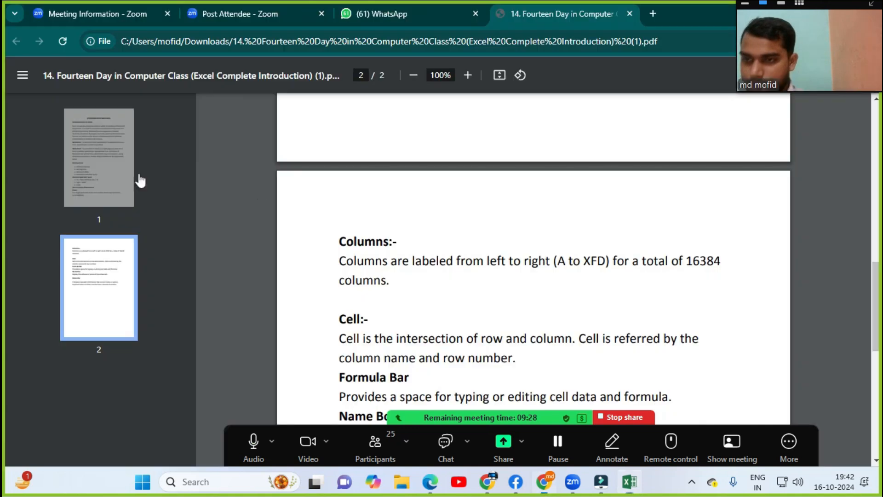
pyautogui.moveTo(877, 281); pyautogui.dragTo(878, 309)
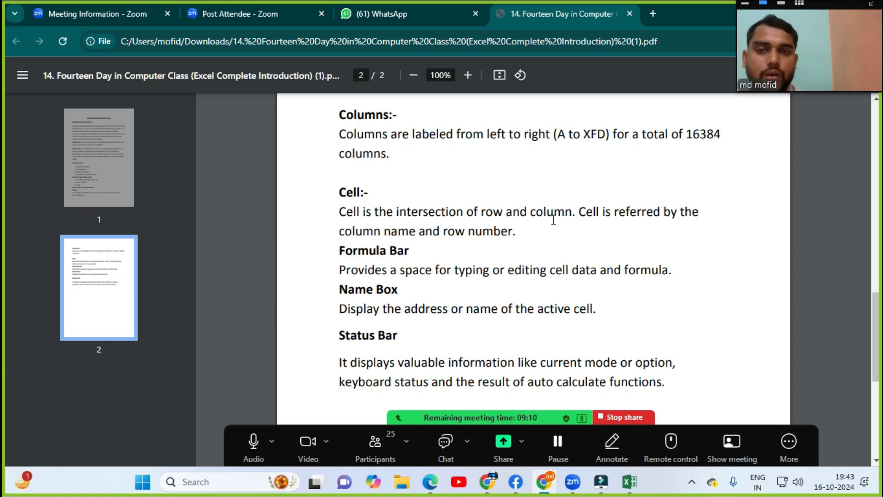
pyautogui.hotkey('alt', 'Tab')
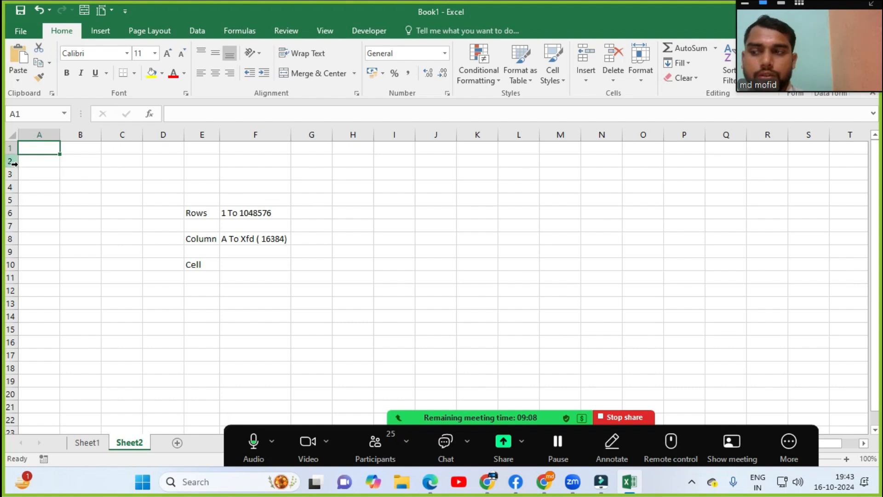
pyautogui.click(69, 160)
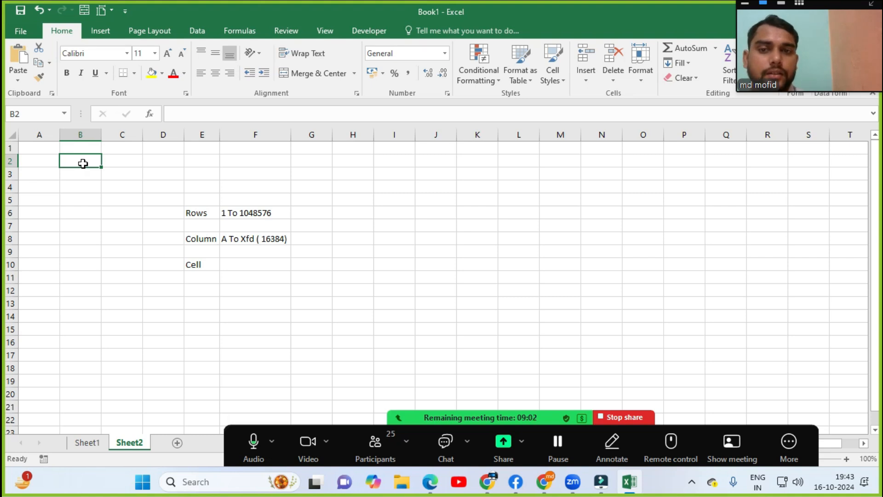
pyautogui.click(120, 163)
pyautogui.click(130, 176)
pyautogui.click(132, 187)
pyautogui.click(132, 175)
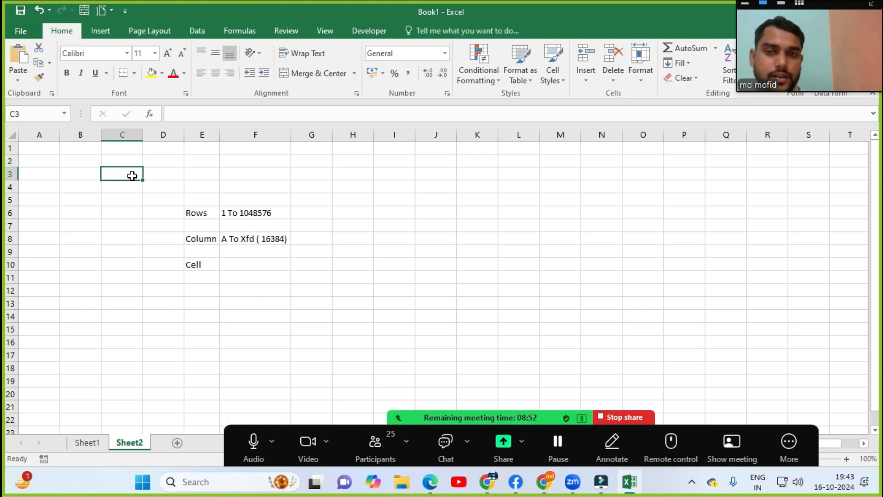
# Show the Formula Bar section of the PDF alongside the Excel sheet, moving the meeting video window off the ribbon
pyautogui.hotkey('alt', 'Tab')
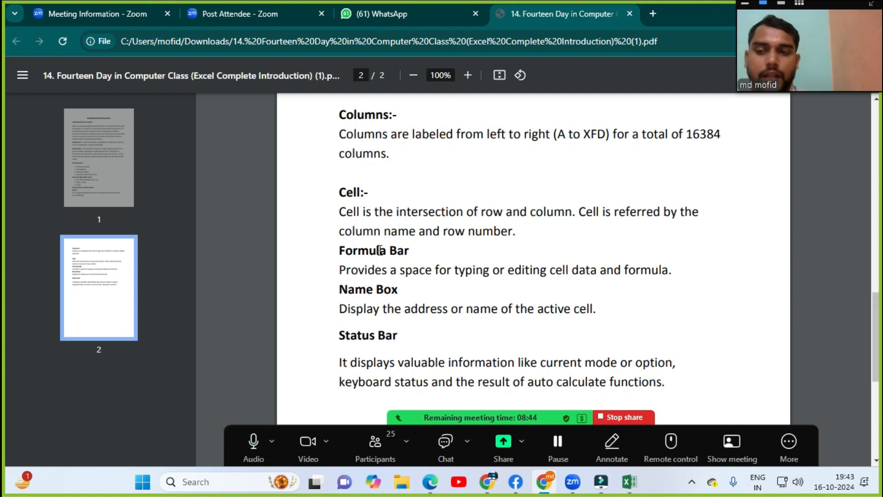
pyautogui.hotkey('alt', 'Tab')
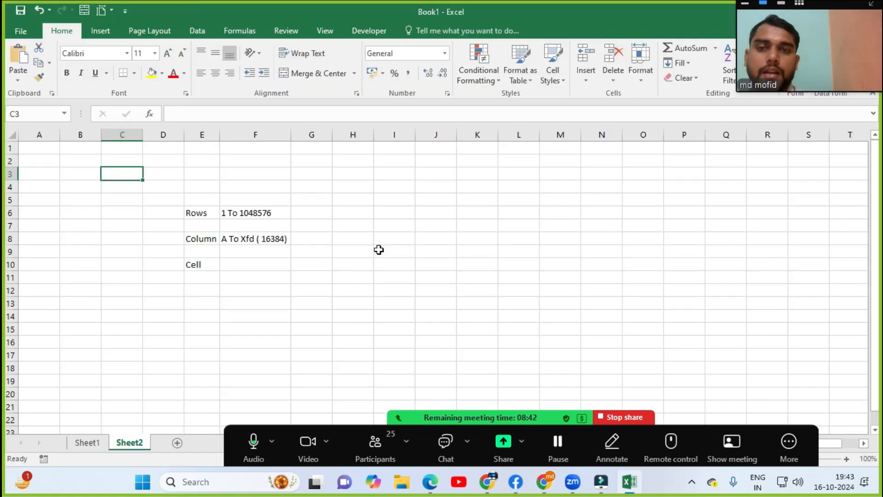
pyautogui.moveTo(809, 6); pyautogui.dragTo(821, 372)
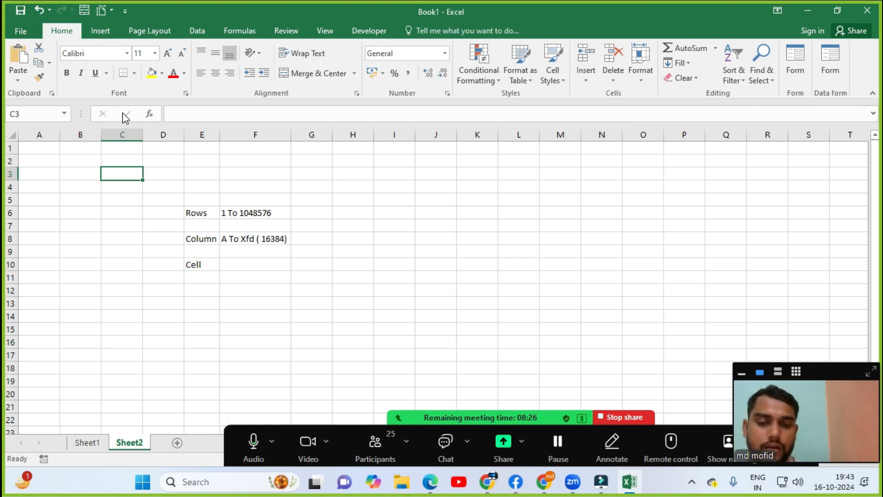
pyautogui.hotkey('alt', 'Tab')
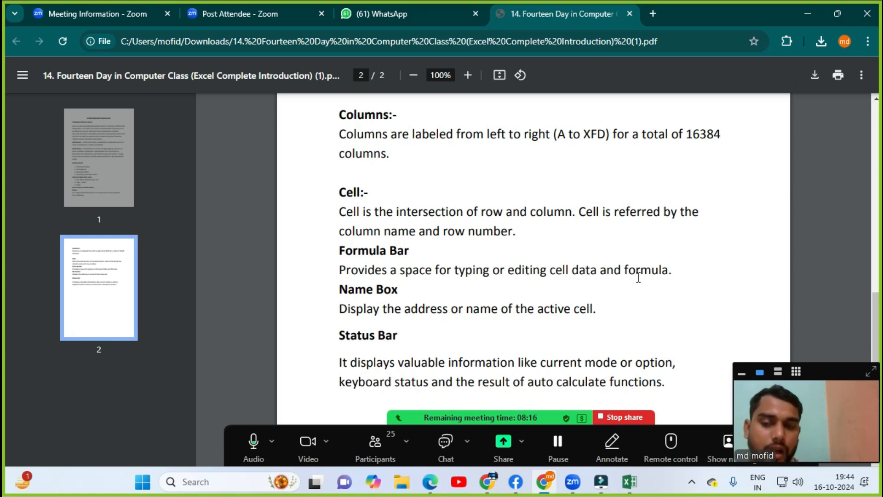
pyautogui.hotkey('alt', 'Tab')
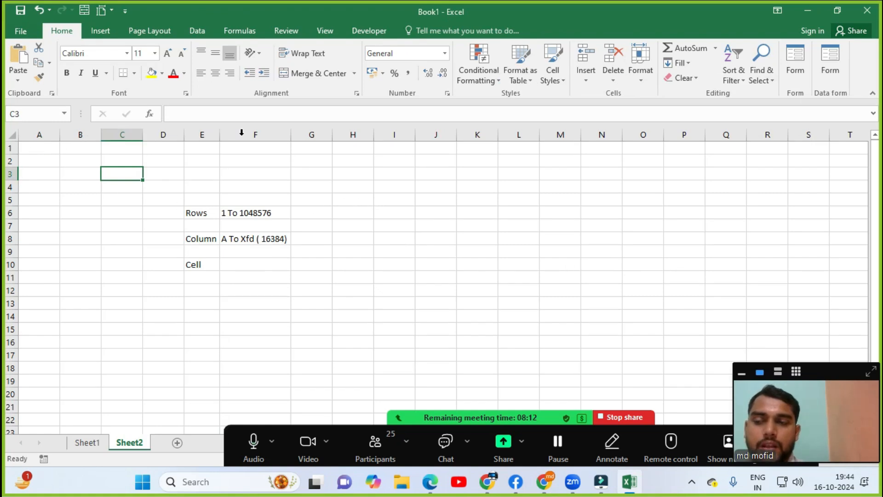
# Enter the misspelled word "computr" in cell I6 and reselect the cell to show its content in the formula bar
pyautogui.click(372, 212)
pyautogui.click(404, 216)
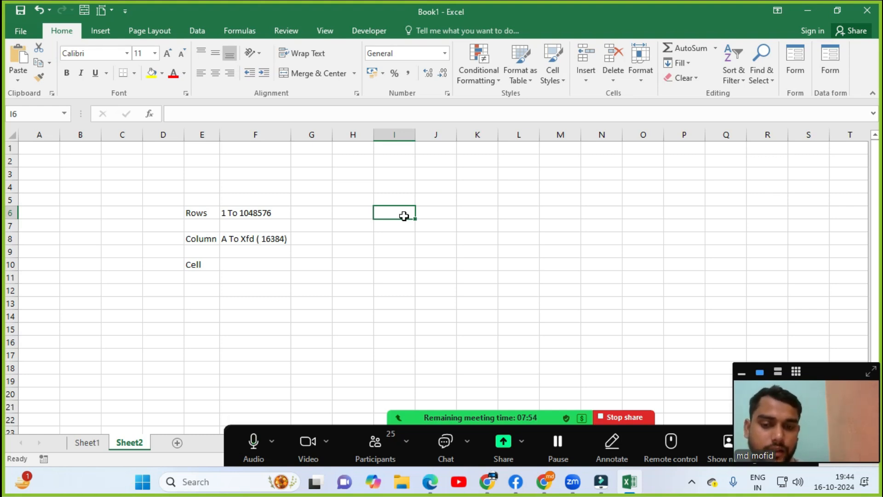
pyautogui.write('computr')
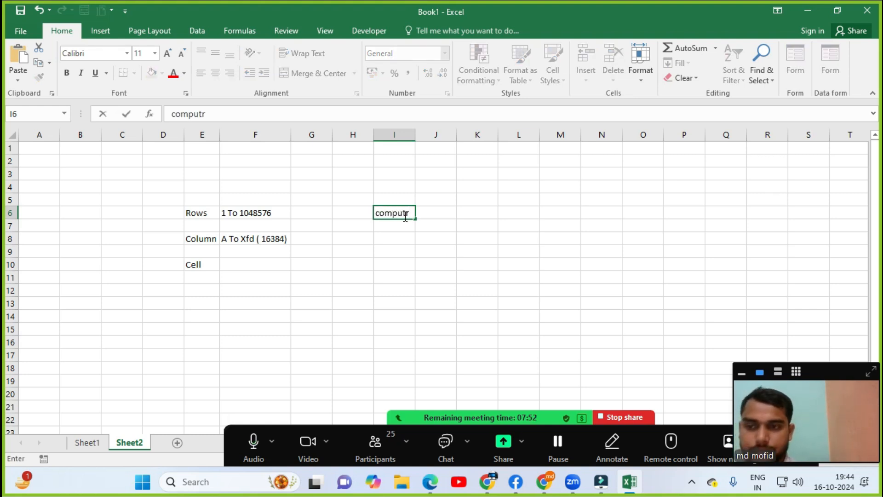
pyautogui.press('Return')
pyautogui.click(405, 216)
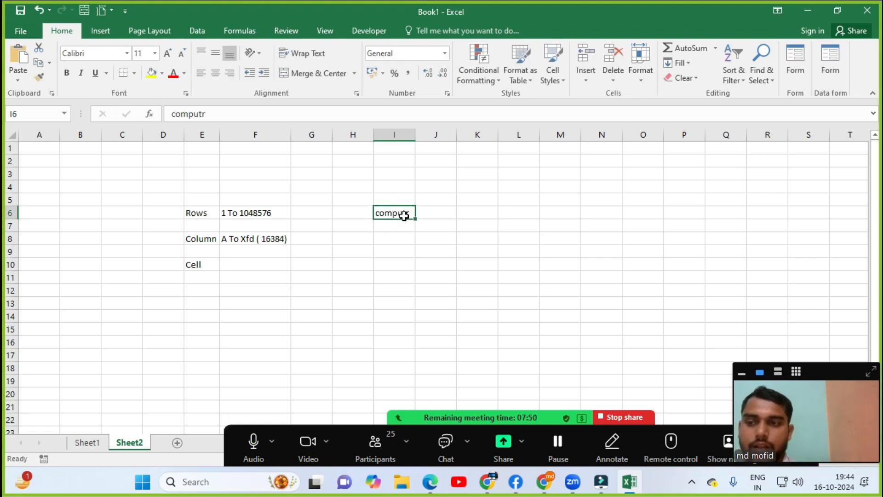
# Compare the formula bar for empty cell K8 and filled cell I6, and briefly open I6 for in-cell editing
pyautogui.click(488, 241)
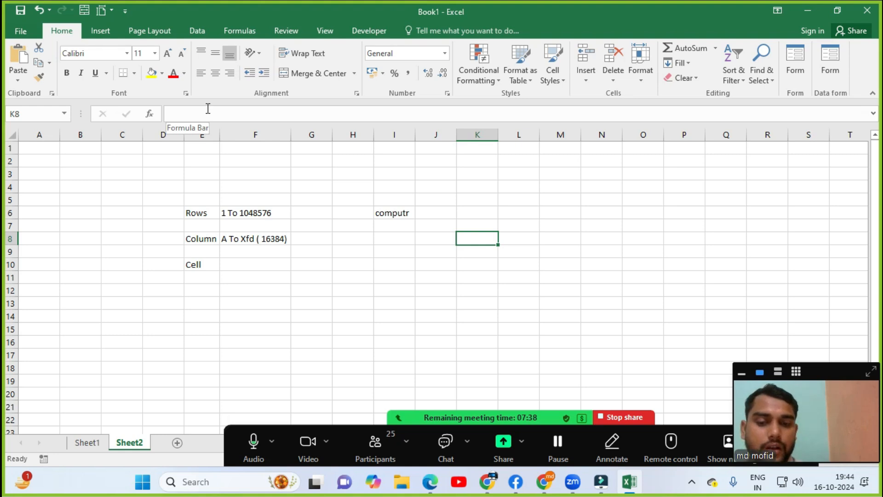
pyautogui.click(402, 217)
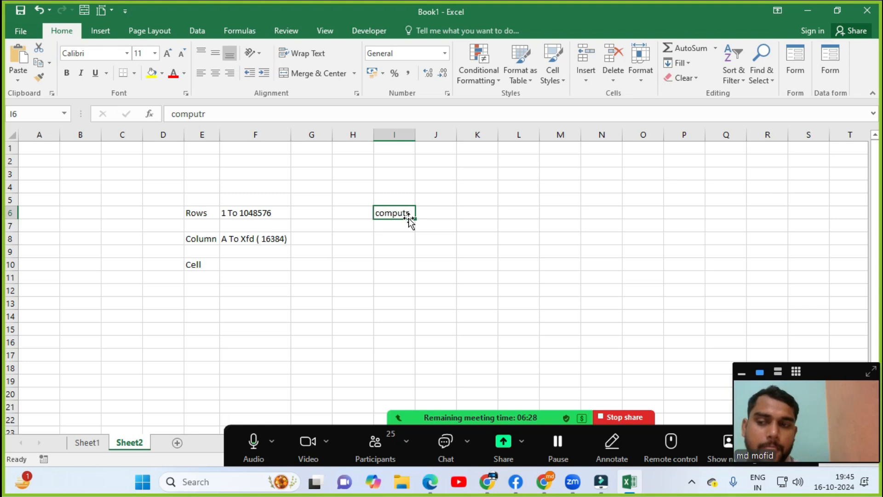
pyautogui.click(398, 212)
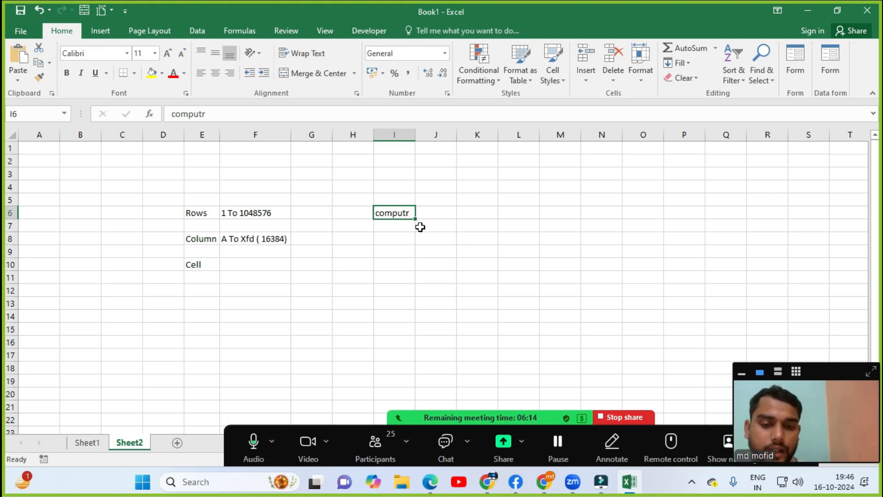
pyautogui.doubleClick(410, 214)
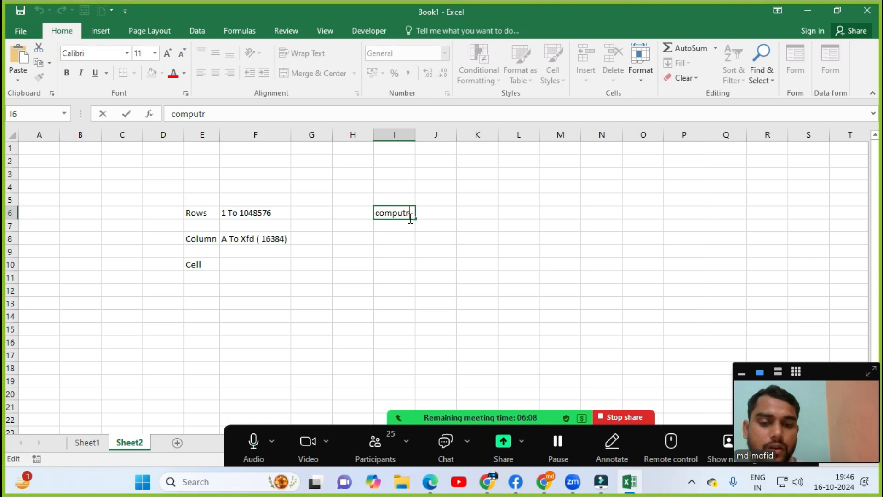
pyautogui.click(408, 229)
pyautogui.click(410, 214)
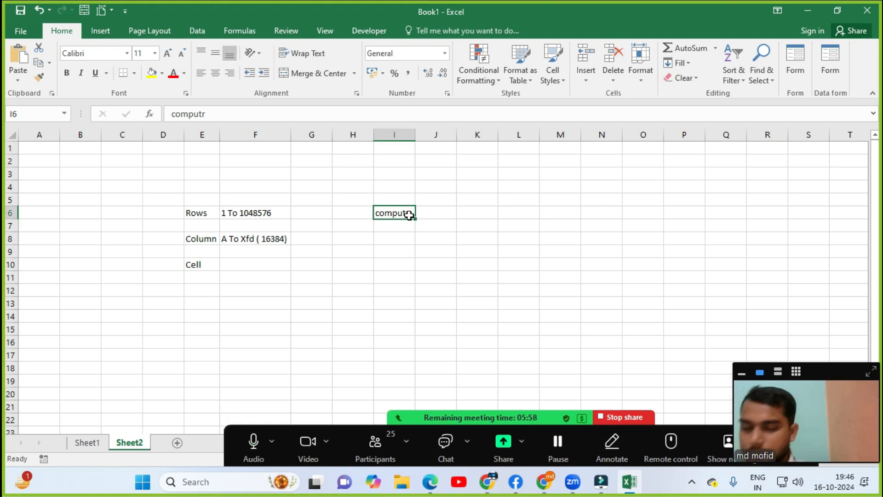
# Correct the word in cell I6 to "computer" by editing directly in the cell
pyautogui.doubleClick(409, 214)
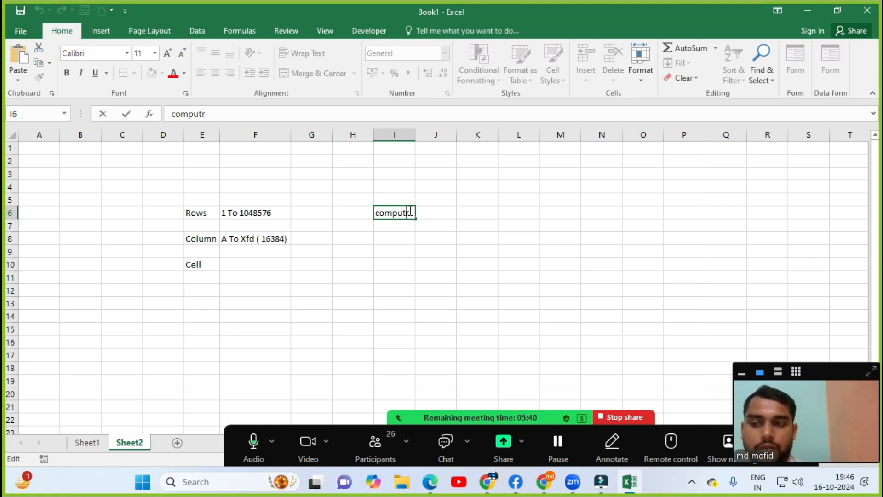
pyautogui.click(411, 213)
pyautogui.write('e')
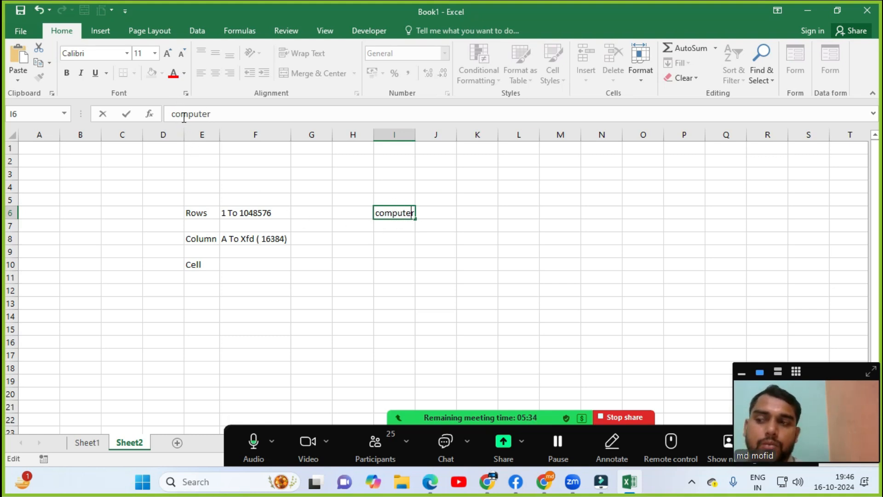
pyautogui.click(381, 276)
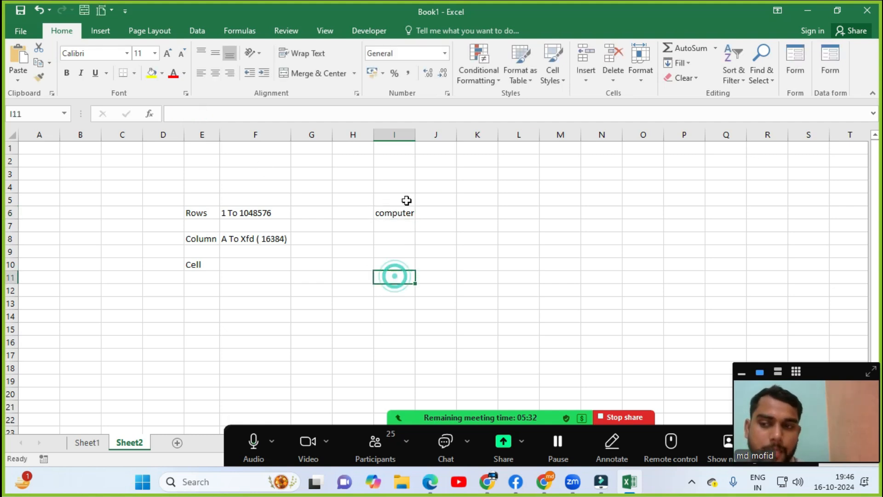
# Edit cell I6 through the formula bar, removing the letter p so it reads "comuter"
pyautogui.click(404, 213)
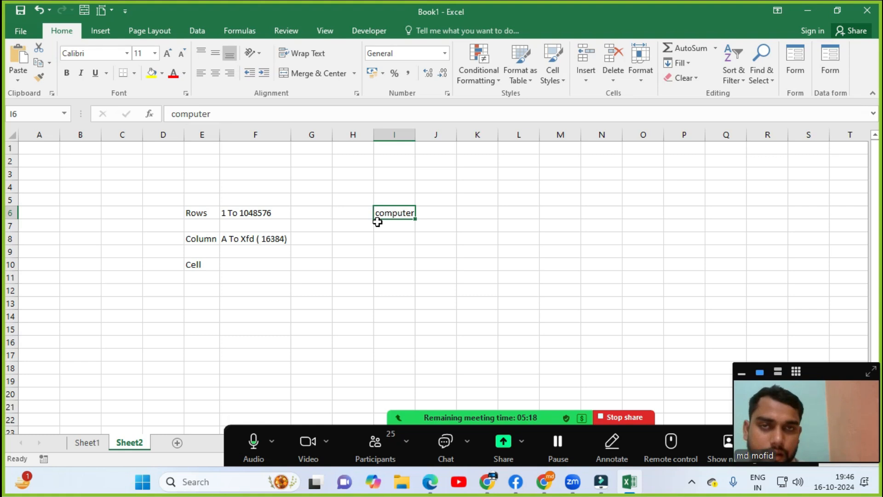
pyautogui.click(187, 114)
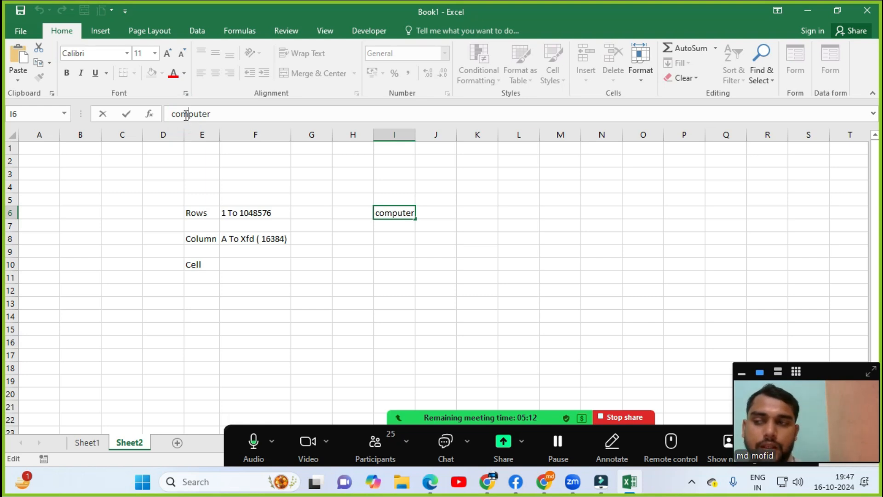
pyautogui.press('Delete')
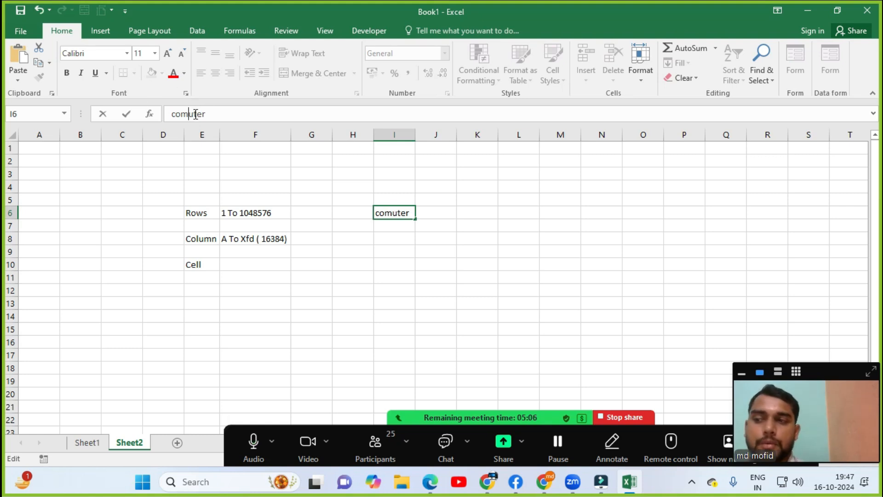
pyautogui.click(393, 227)
# Show the Name Box section of the class PDF and return to the Excel sheet
pyautogui.hotkey('alt', 'Tab')
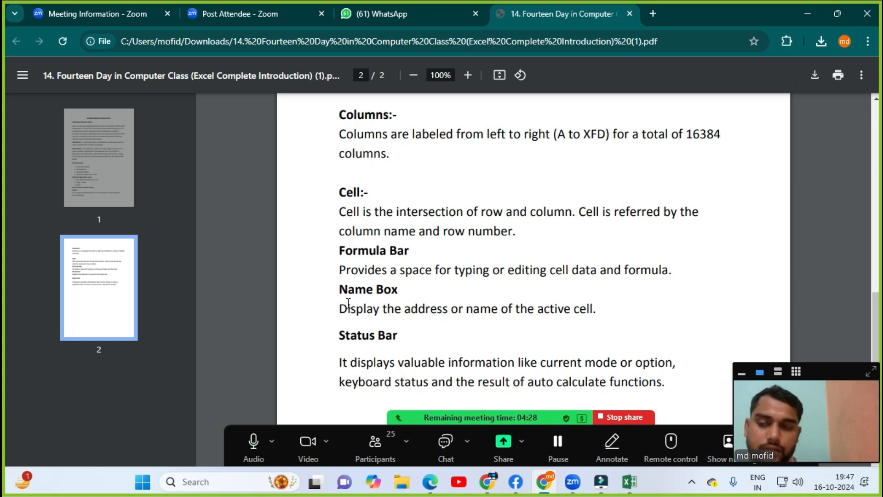
pyautogui.hotkey('alt', 'Tab')
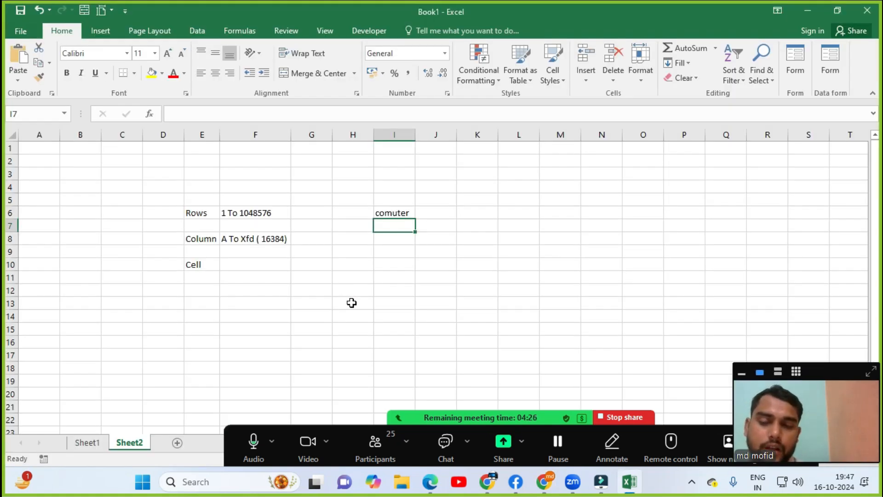
# Select various empty cells, including L6, C5, G3, L16, R11, M7, G5 and C15, and check each address in the Name Box
pyautogui.click(501, 211)
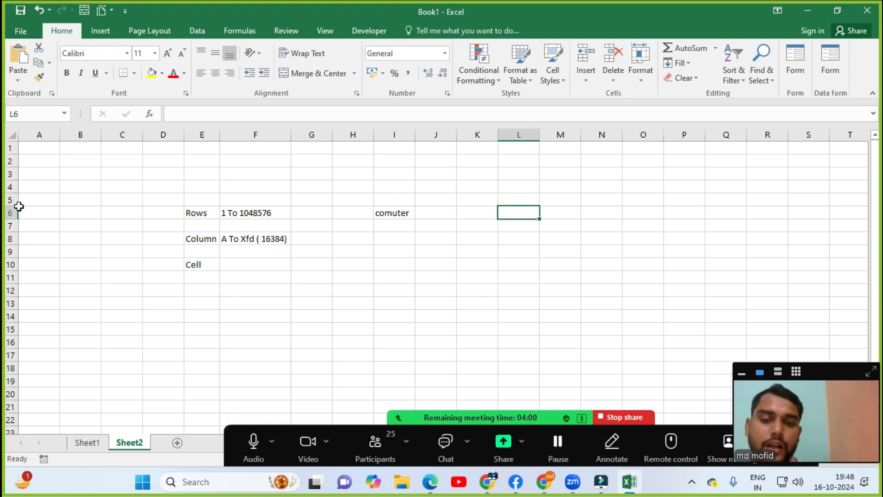
pyautogui.click(129, 196)
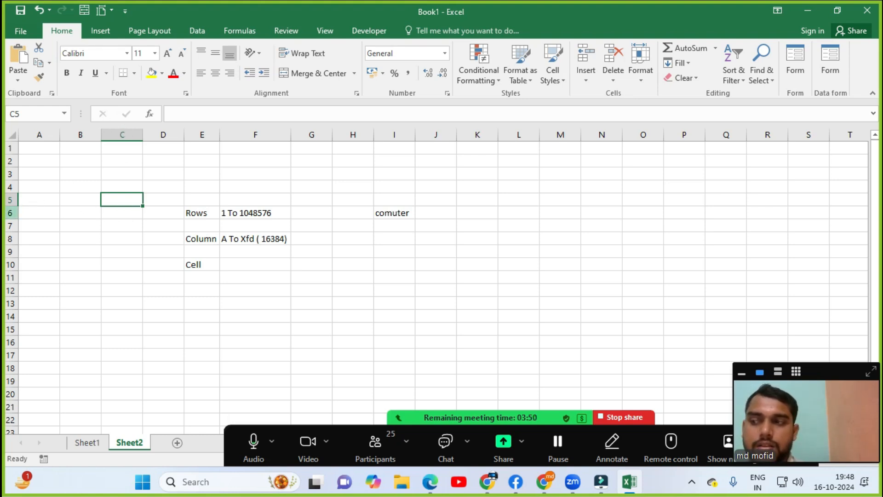
pyautogui.click(313, 177)
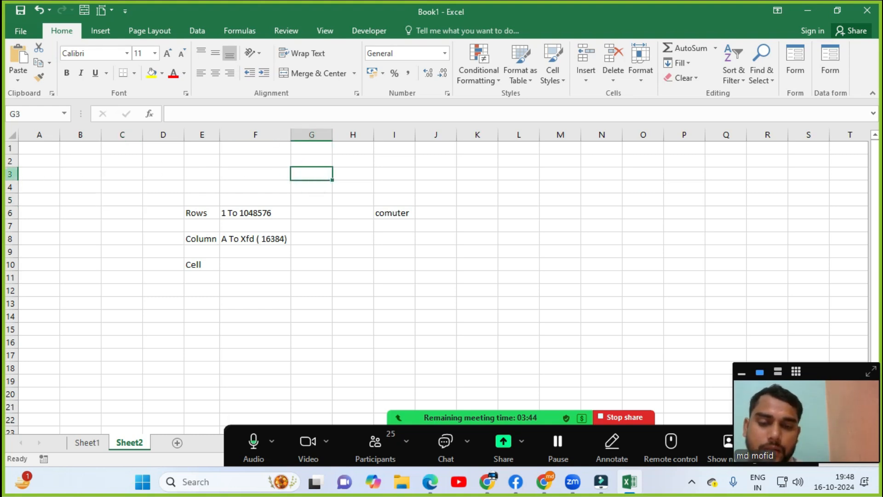
pyautogui.click(517, 341)
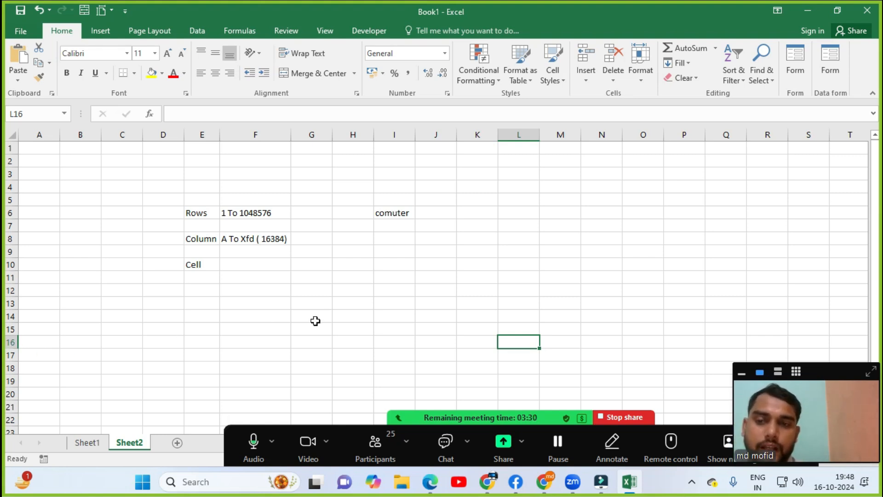
pyautogui.click(772, 274)
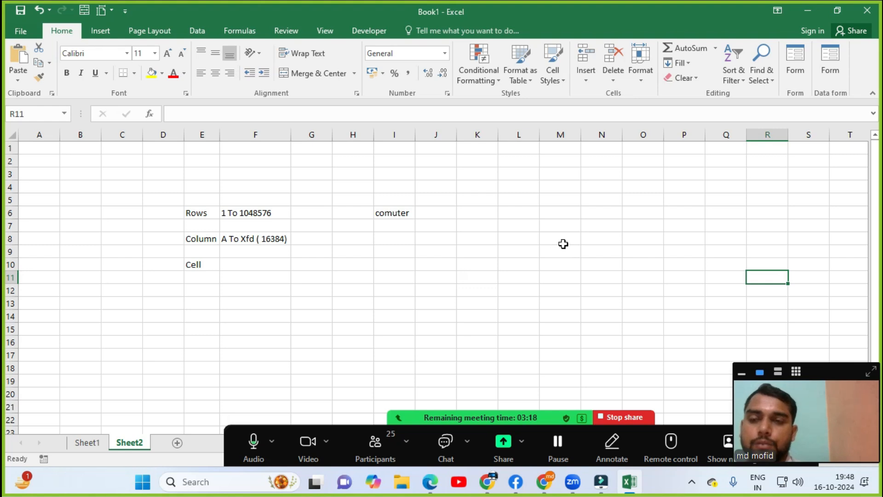
pyautogui.click(564, 223)
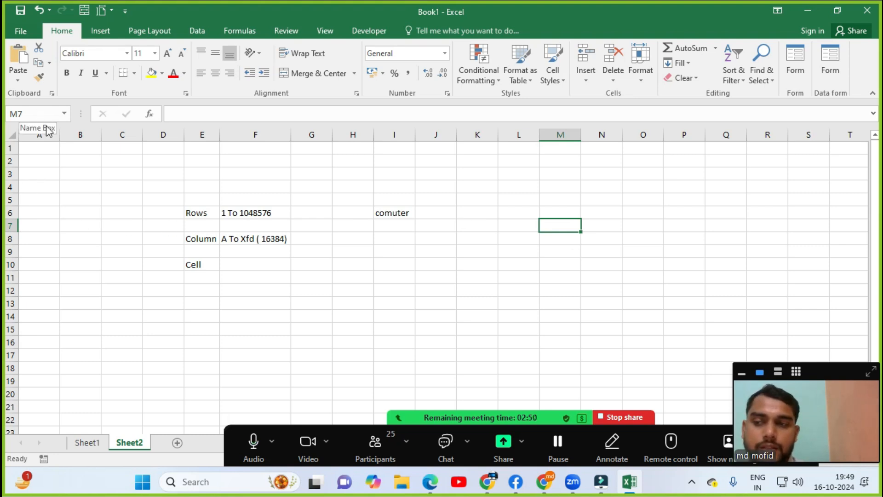
pyautogui.click(330, 198)
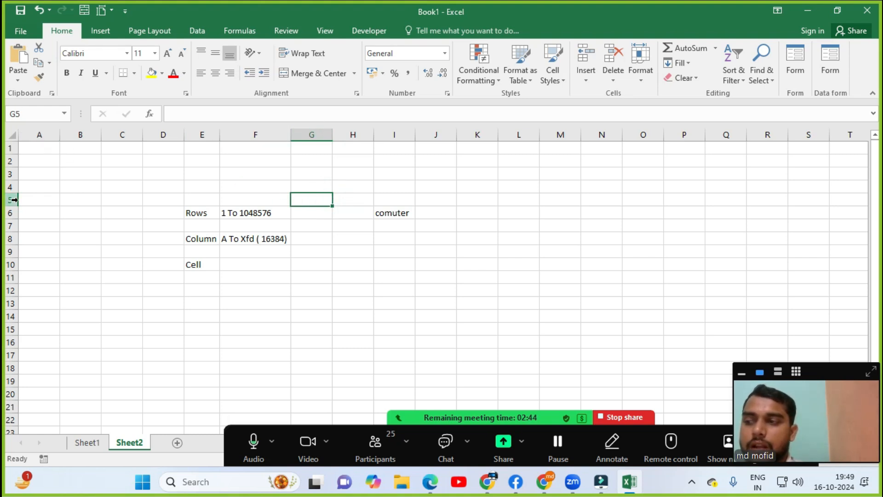
pyautogui.click(120, 330)
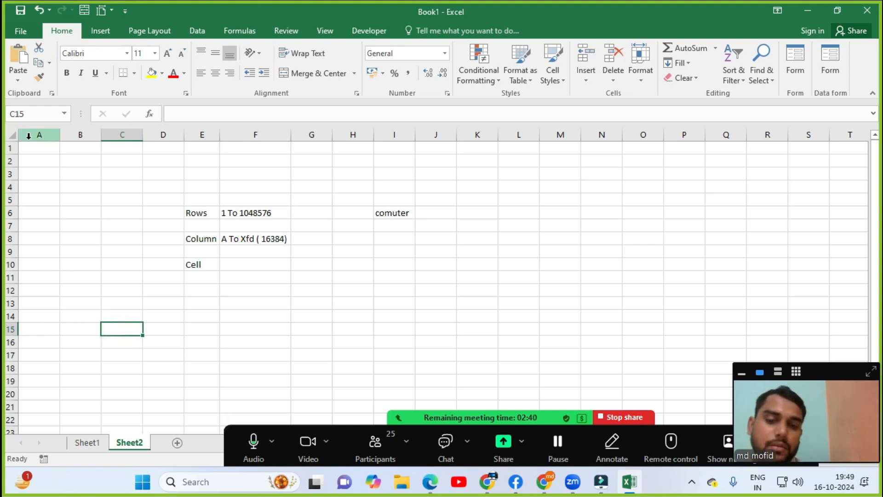
# Show the Status Bar section of the class PDF, return to Excel, and move the meeting toolbar and video window off the status bar
pyautogui.hotkey('alt', 'Tab')
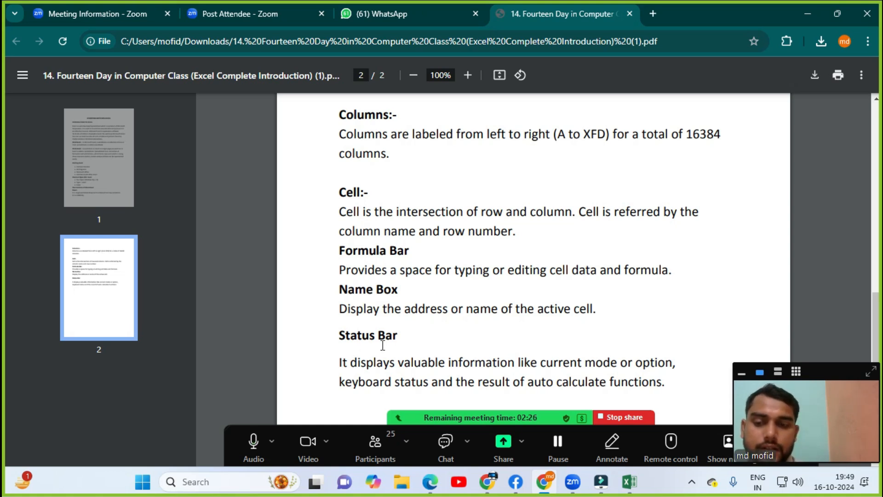
pyautogui.hotkey('alt', 'Tab')
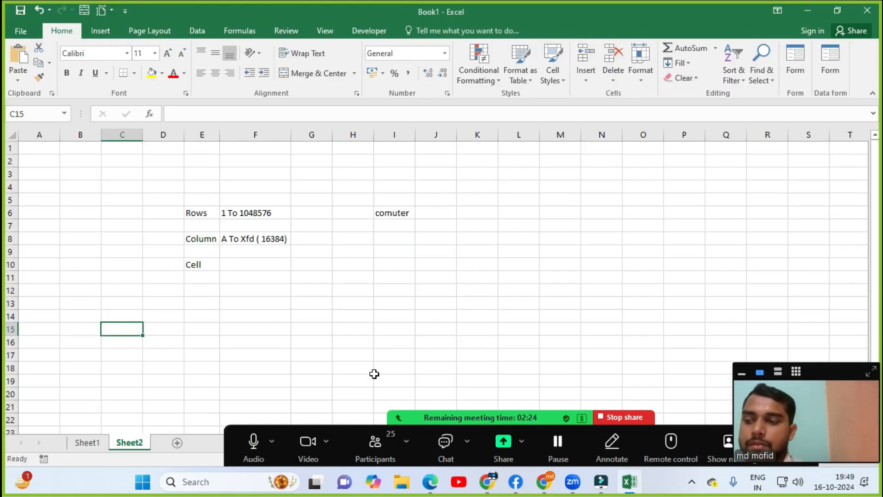
pyautogui.moveTo(444, 417); pyautogui.dragTo(460, 4)
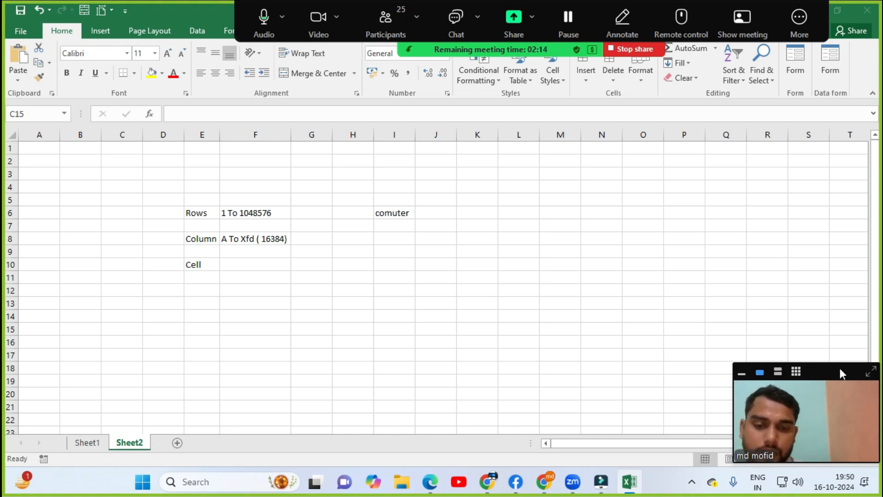
pyautogui.moveTo(840, 368); pyautogui.dragTo(833, 298)
# Demonstrate the status bar zoom controls by zooming the sheet out to 80% and back to 100%
pyautogui.click(771, 460)
pyautogui.click(771, 460)
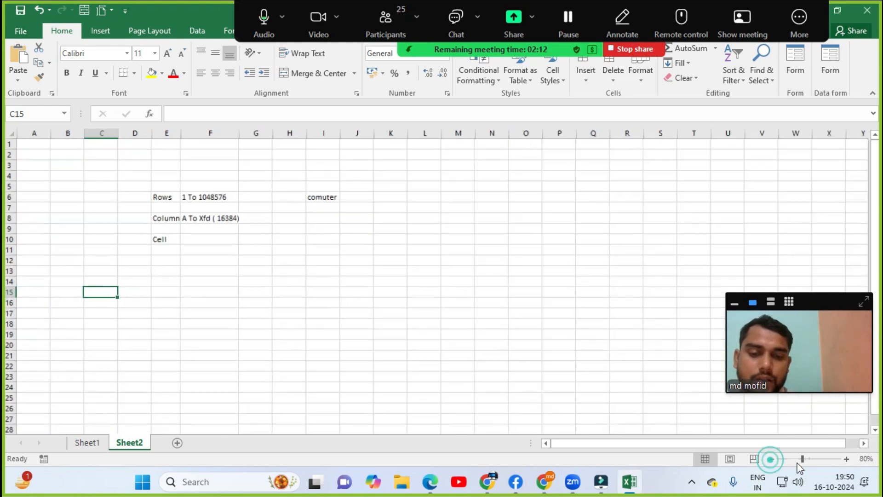
pyautogui.click(848, 462)
pyautogui.click(849, 463)
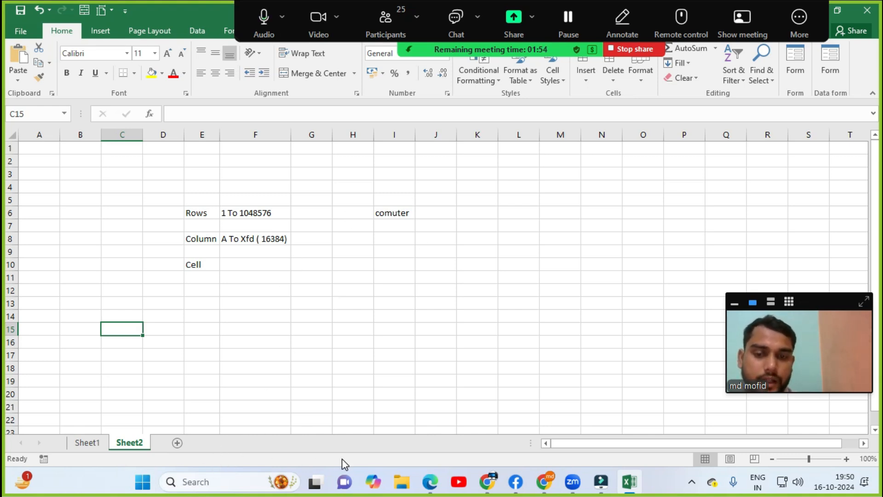
# Enter 50, 6550 and 56520 in cells L4 to L6 and select them to show the status bar calculations
pyautogui.moveTo(481, 171); pyautogui.dragTo(483, 235)
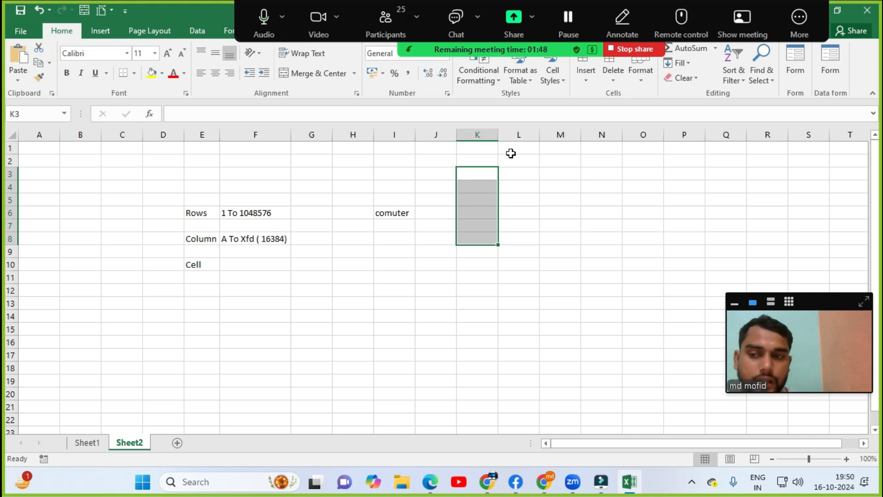
pyautogui.click(519, 184)
pyautogui.write('50')
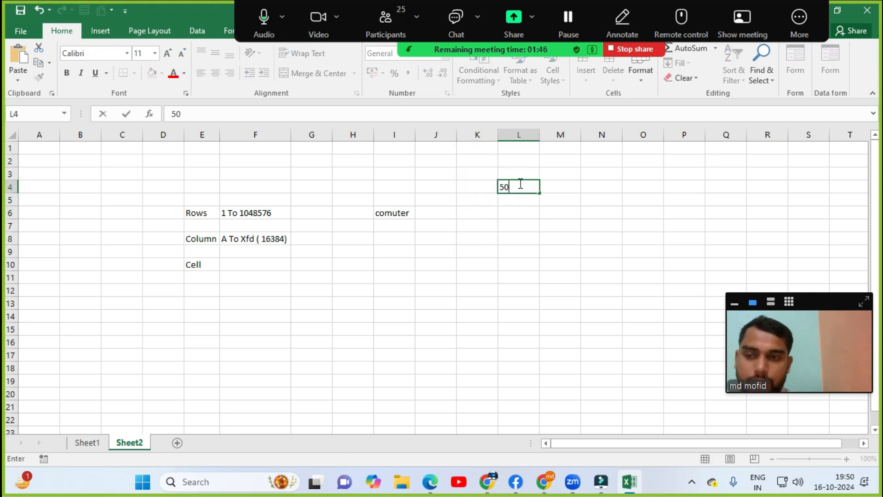
pyautogui.press('Return')
pyautogui.write('6550')
pyautogui.press('Return')
pyautogui.write('56520')
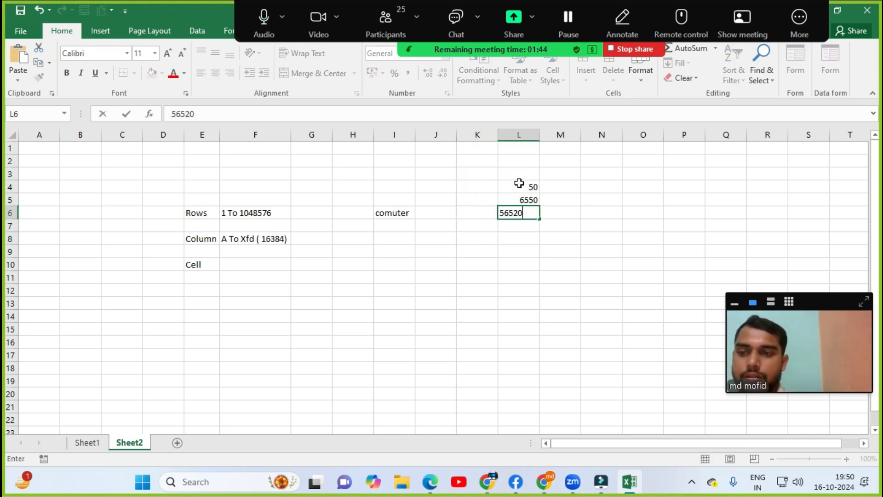
pyautogui.press('Return')
pyautogui.moveTo(518, 183); pyautogui.dragTo(519, 212)
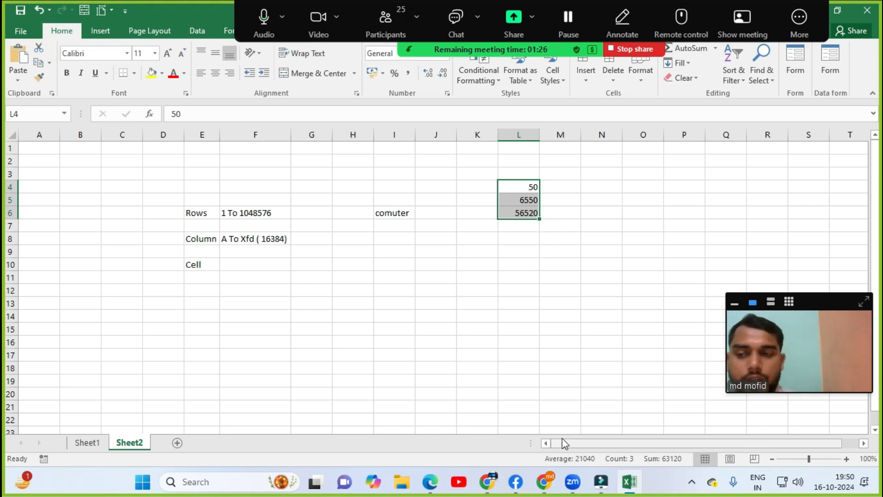
# Switch between the class PDF and the worksheet to review the Status Bar section, ending on the PDF
pyautogui.hotkey('alt', 'Tab')
pyautogui.hotkey('alt', 'Tab')
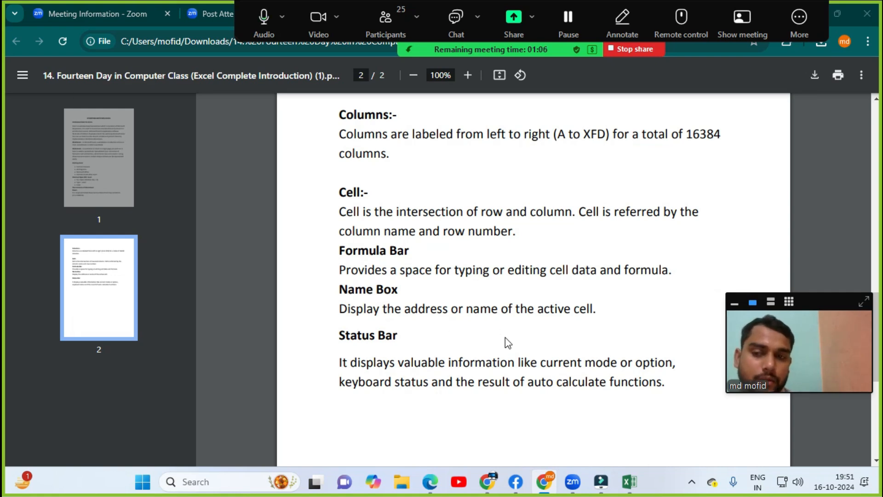
pyautogui.hotkey('alt', 'Tab')
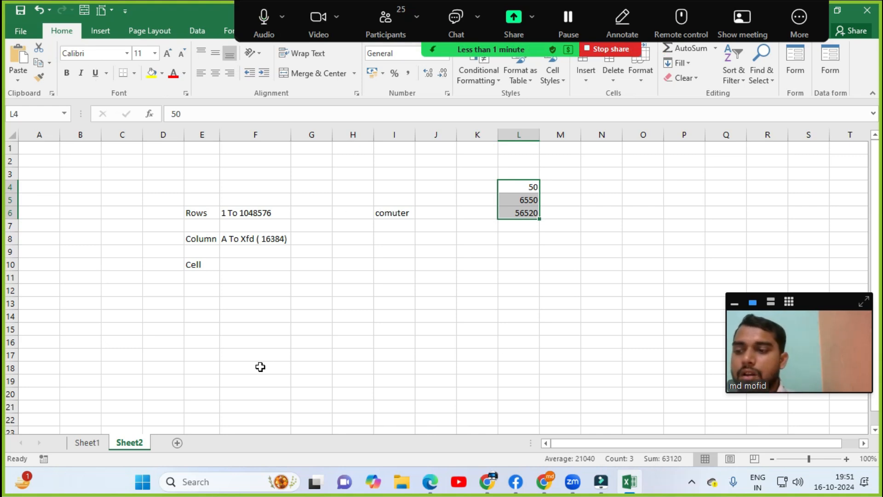
pyautogui.hotkey('alt', 'Tab')
pyautogui.hotkey('alt', 'Tab')
pyautogui.press('Tab')
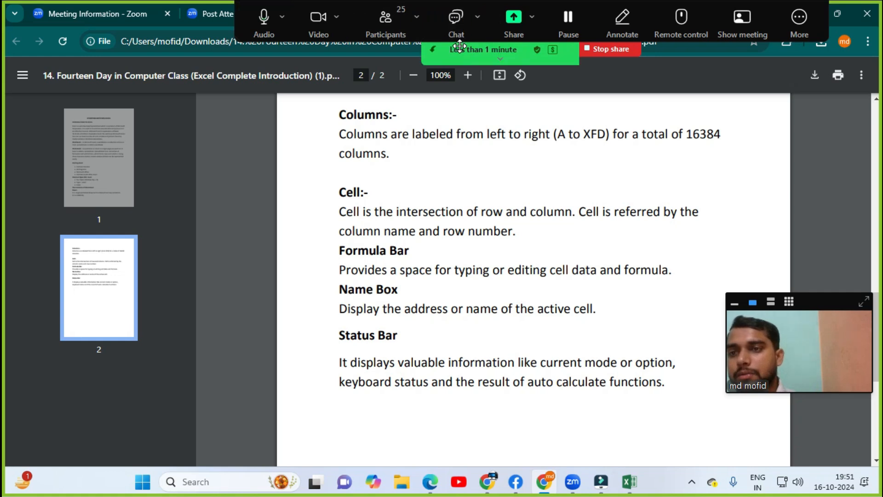
# Move the meeting toolbar back down the screen and look through the Zoom participants list
pyautogui.moveTo(424, 29); pyautogui.dragTo(459, 452)
pyautogui.click(433, 453)
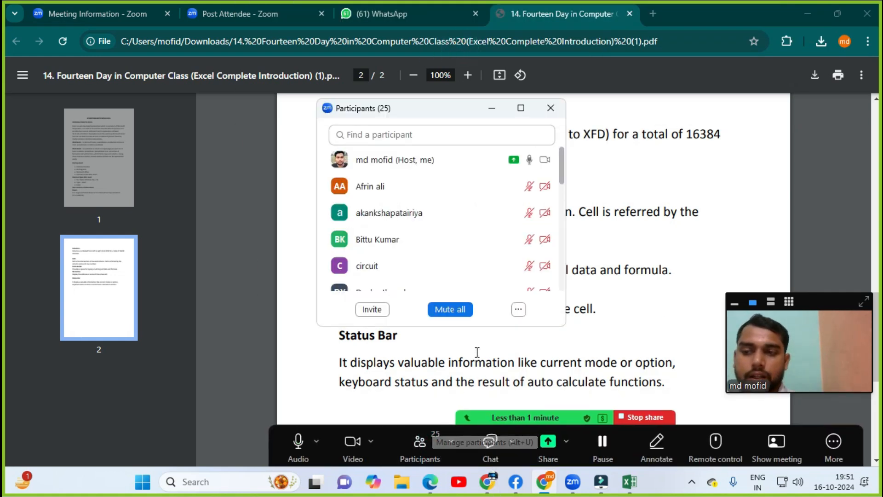
pyautogui.click(562, 274)
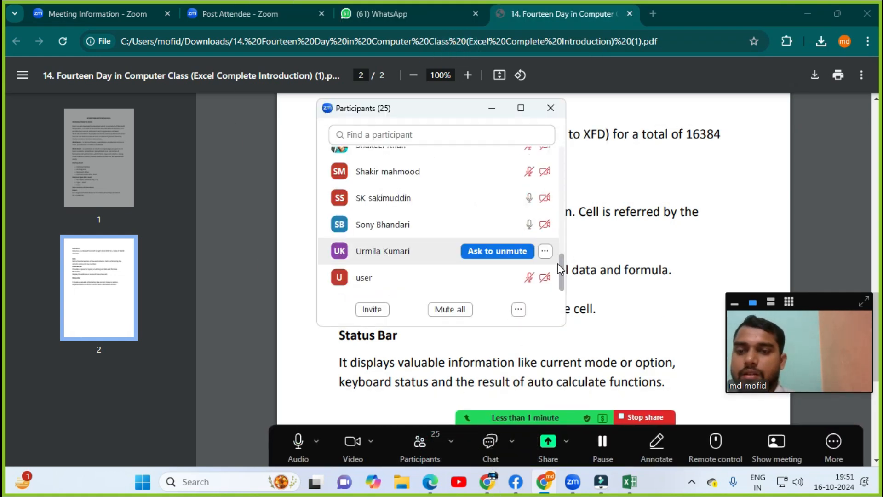
pyautogui.moveTo(563, 266); pyautogui.dragTo(566, 135)
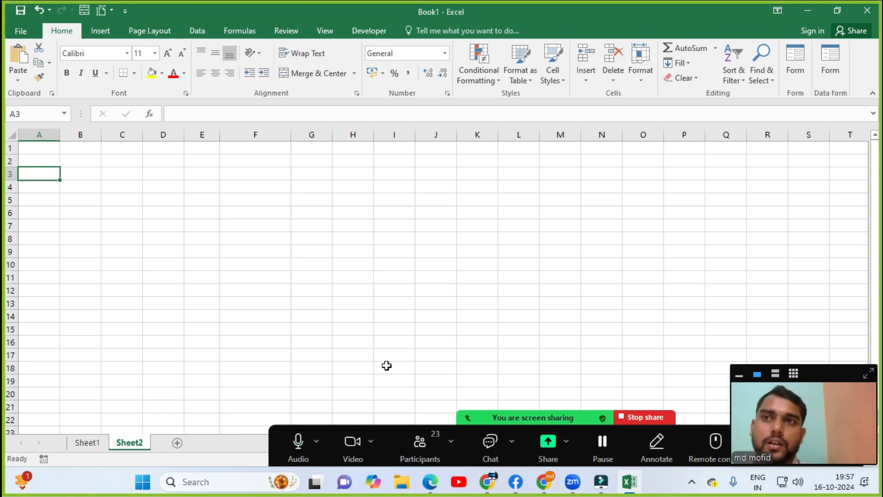
# Enter the numbers 1 to 6 one by one in cells A1 to A6 of Sheet2
pyautogui.click(85, 152)
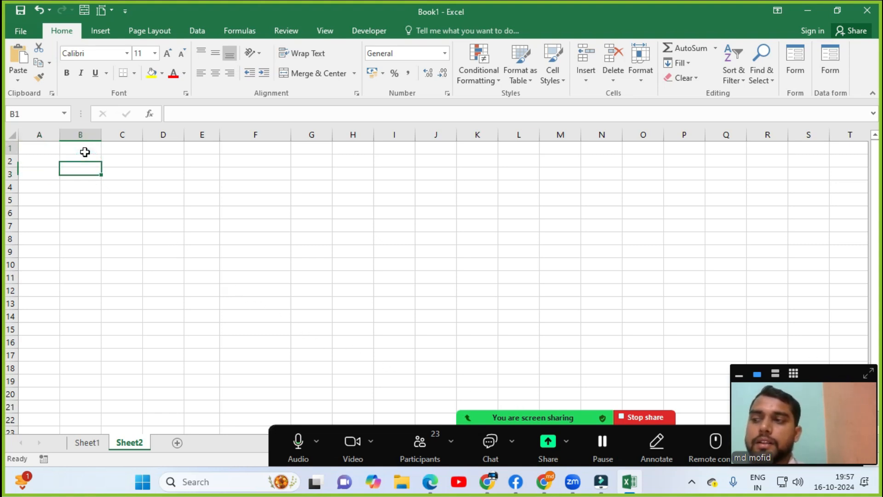
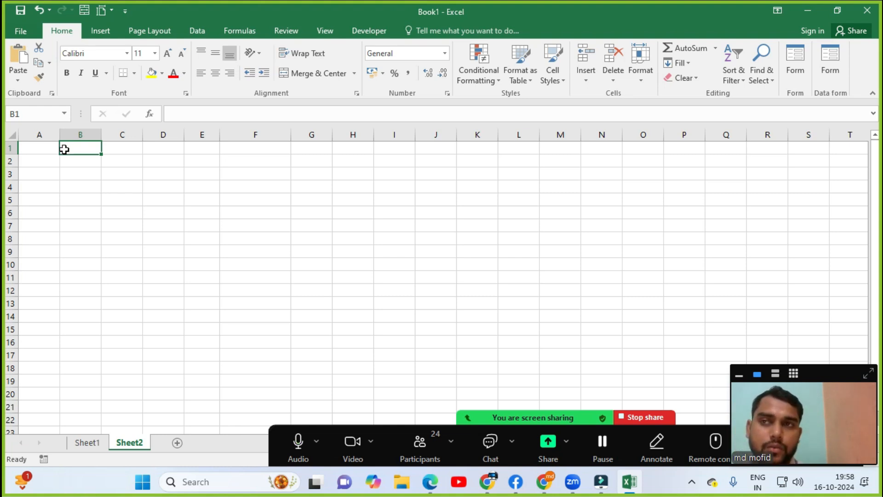
pyautogui.click(39, 152)
pyautogui.write('1')
pyautogui.press('Return')
pyautogui.write('2')
pyautogui.press('Return')
pyautogui.write('3')
pyautogui.press('Return')
pyautogui.write('4')
pyautogui.press('Return')
pyautogui.write('5')
pyautogui.press('Return')
pyautogui.write('6')
pyautogui.press('Return')
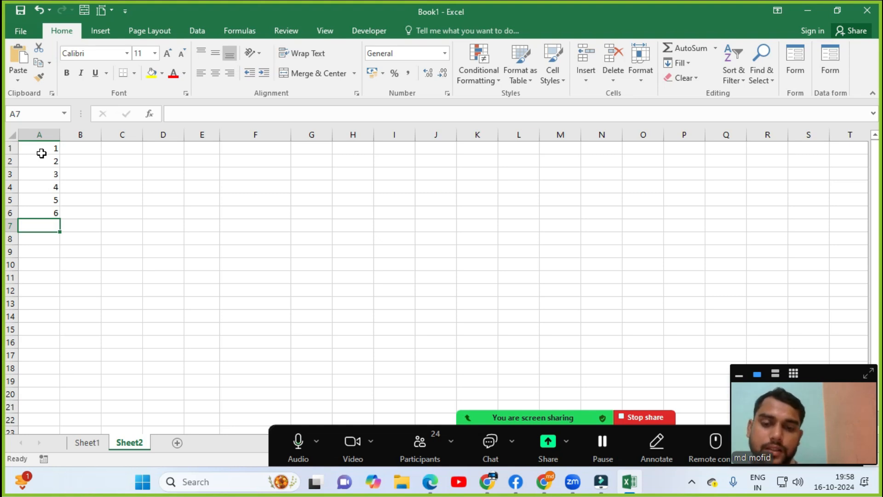
# Clear the contents of the entire worksheet
pyautogui.hotkey('ctrl', 'a')
pyautogui.press('Delete')
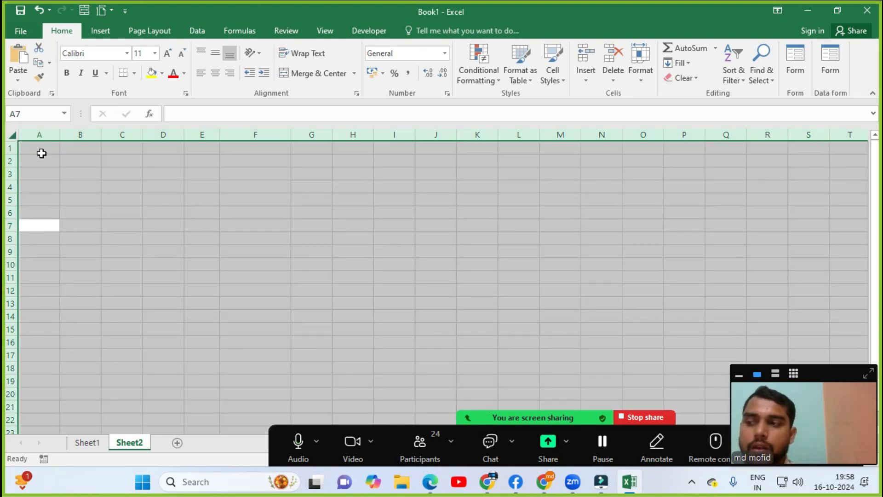
pyautogui.press('Up')
# Enter 1 and 2 in cells A1 and A2 and fill the series down to 10 in A10
pyautogui.click(42, 153)
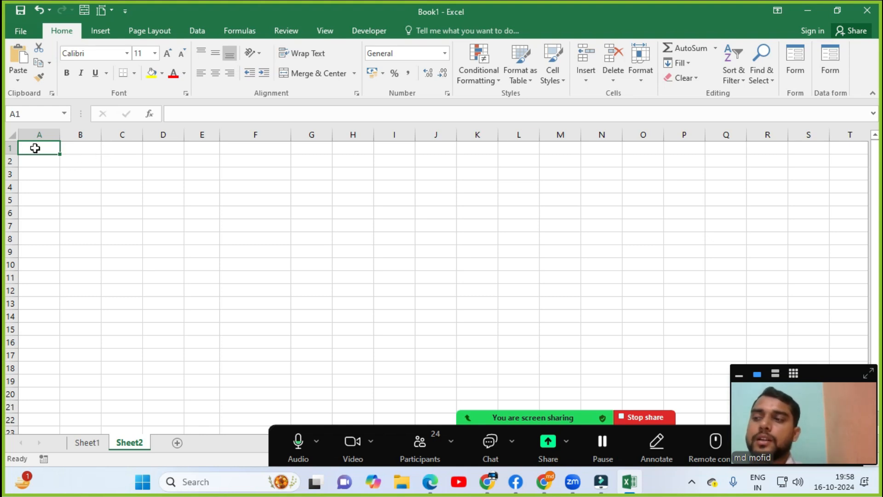
pyautogui.write('1')
pyautogui.press('Return')
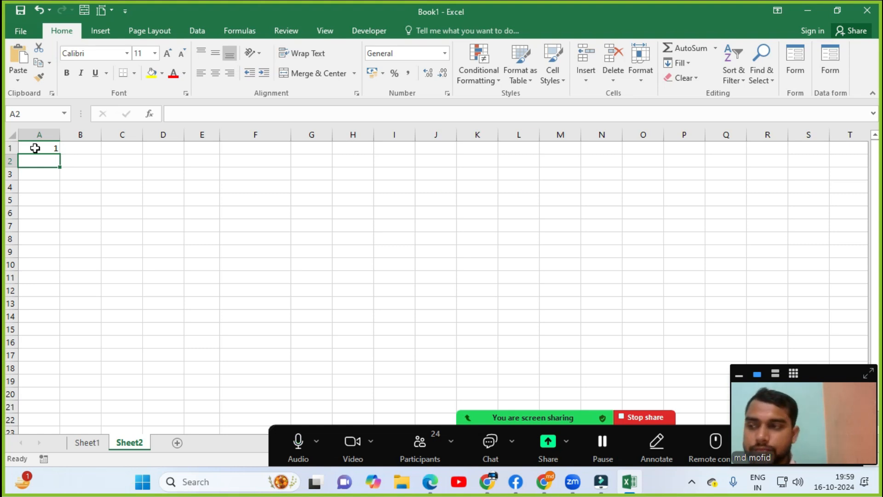
pyautogui.write('2')
pyautogui.press('Return')
pyautogui.press('Up')
pyautogui.click(35, 148)
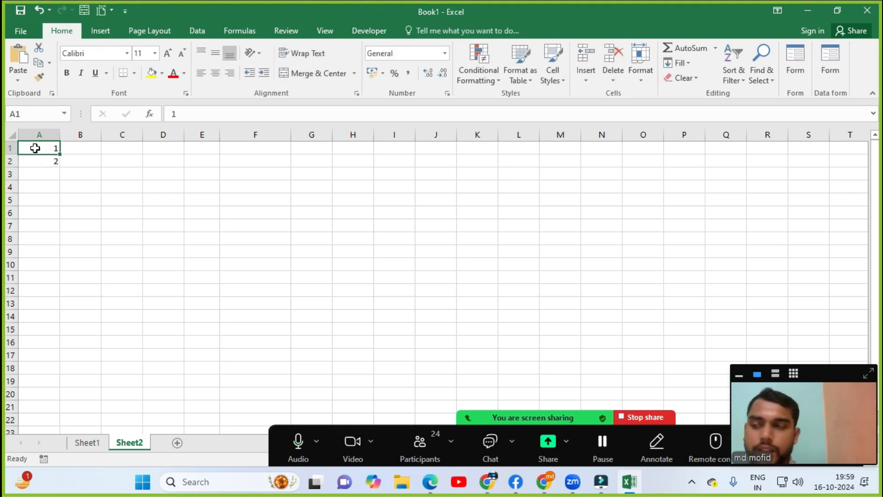
pyautogui.moveTo(36, 148); pyautogui.dragTo(37, 161)
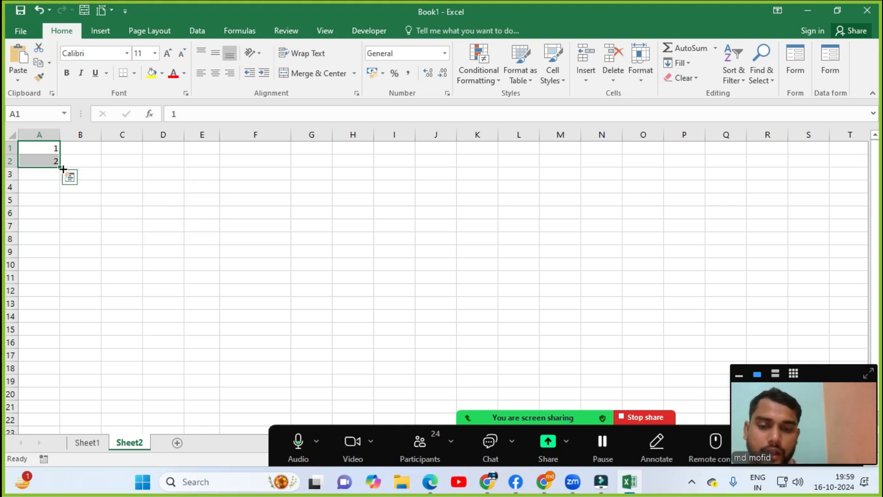
pyautogui.moveTo(60, 165); pyautogui.dragTo(49, 267)
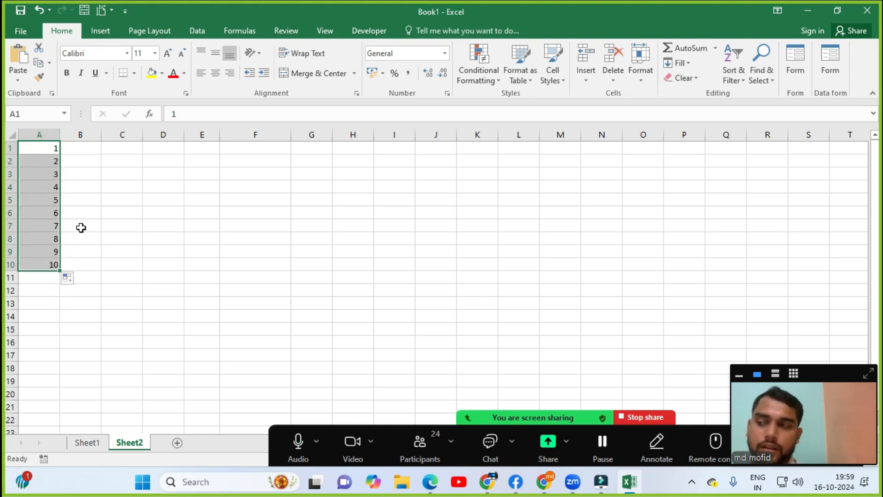
# Enter 11 and 12 in cells B1 and B2, fill the series down to 20 in B10, and select cell C1
pyautogui.click(80, 147)
pyautogui.write('11')
pyautogui.press('Return')
pyautogui.write('12')
pyautogui.press('Return')
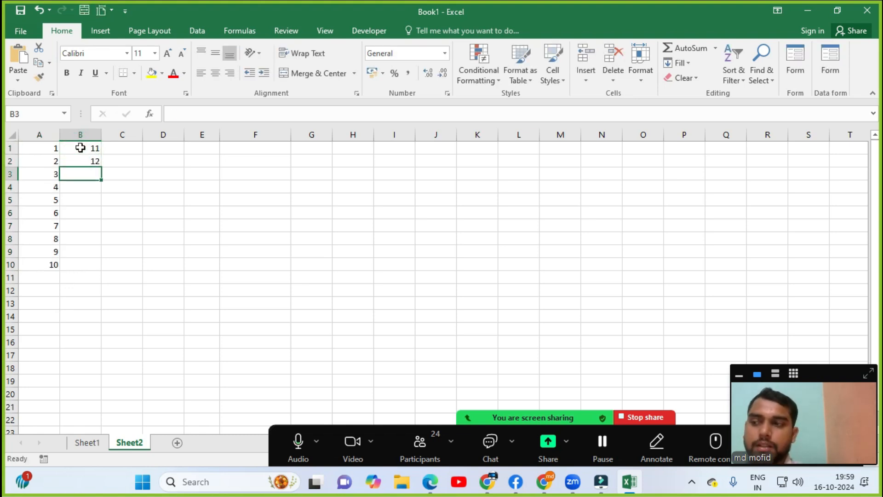
pyautogui.moveTo(80, 147); pyautogui.dragTo(99, 271)
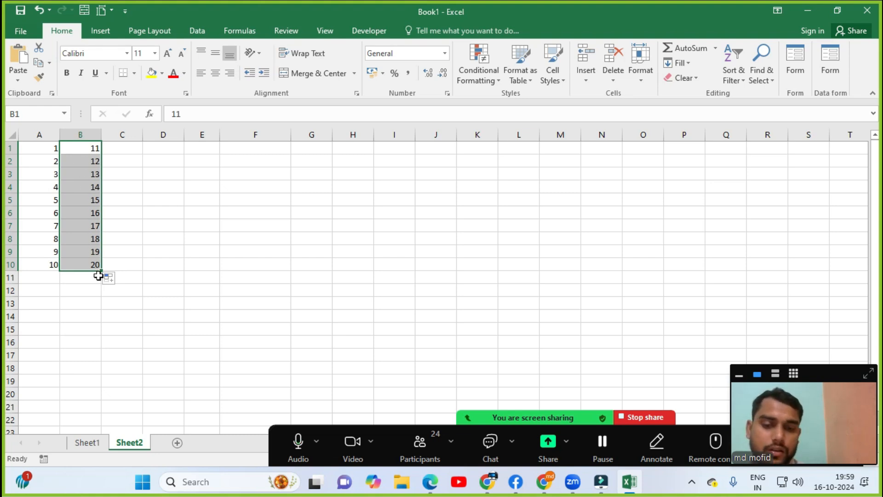
pyautogui.click(125, 146)
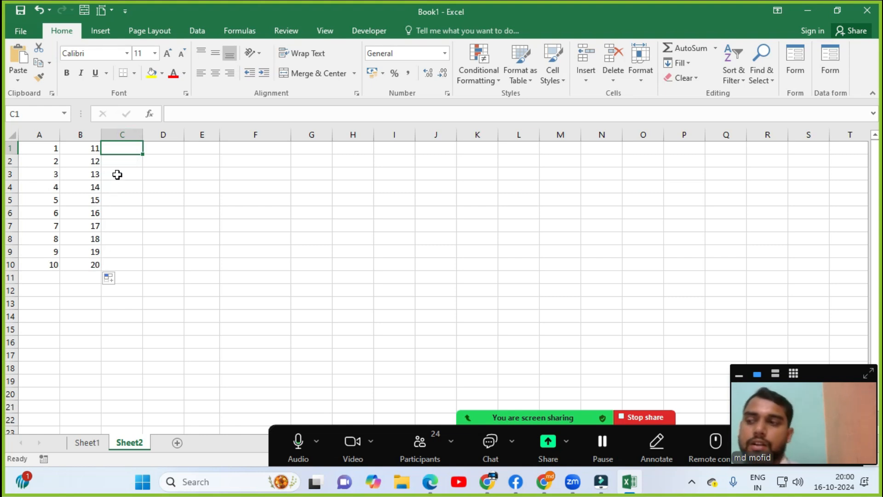
# Enter 21 and 22 in cells C1 and C2 and fill the series down to 30 in C10
pyautogui.write('21')
pyautogui.press('Return')
pyautogui.write('22')
pyautogui.press('Return')
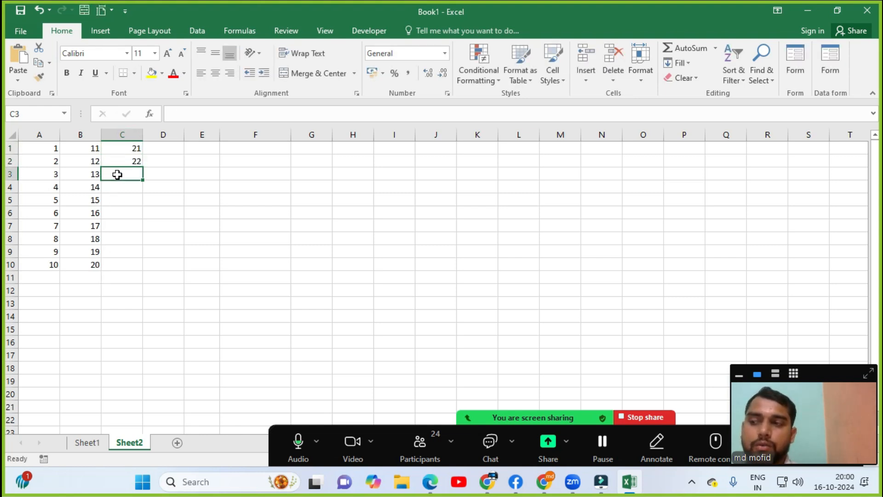
pyautogui.moveTo(130, 150); pyautogui.dragTo(144, 270)
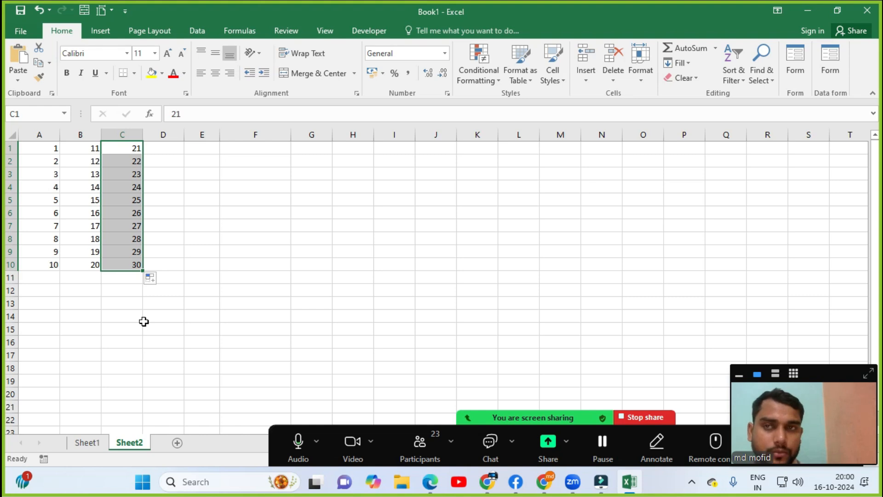
# Enter 2 and 4 in cells E1 and E2 and fill the series down to 20 in E10
pyautogui.click(191, 185)
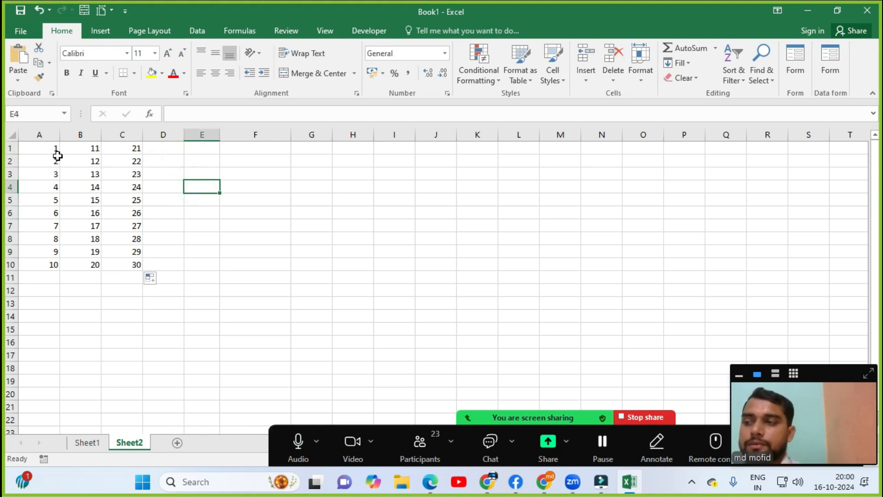
pyautogui.click(199, 151)
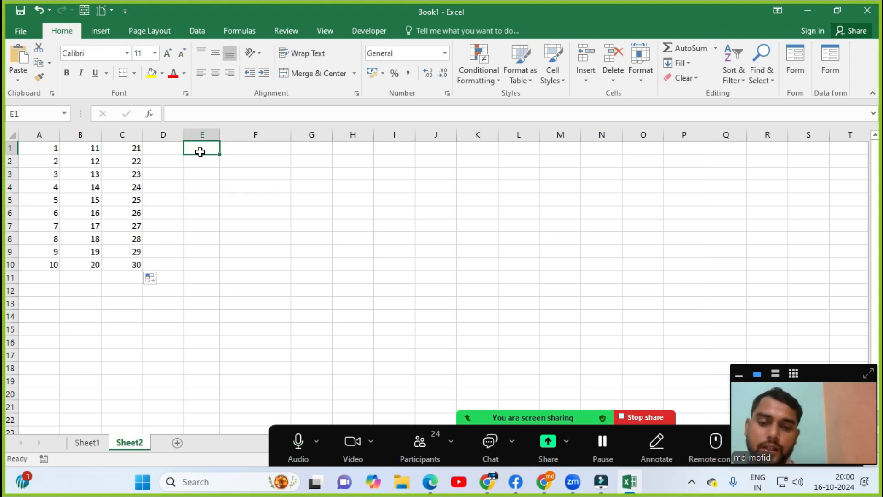
pyautogui.write('2')
pyautogui.press('Return')
pyautogui.write('4')
pyautogui.press('Return')
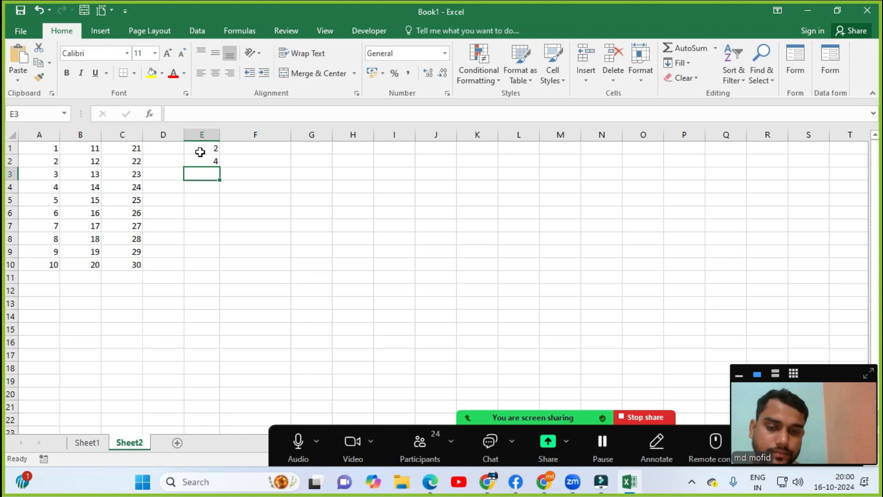
pyautogui.moveTo(200, 152); pyautogui.dragTo(201, 155)
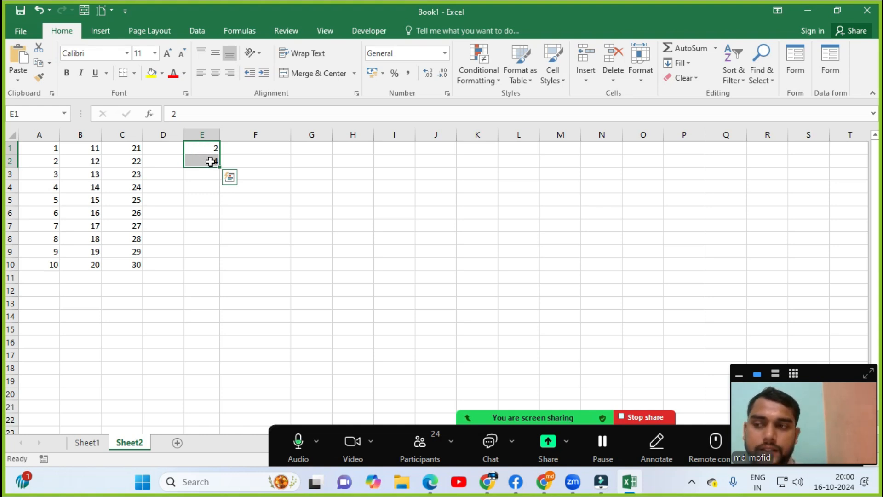
pyautogui.moveTo(220, 169); pyautogui.dragTo(219, 267)
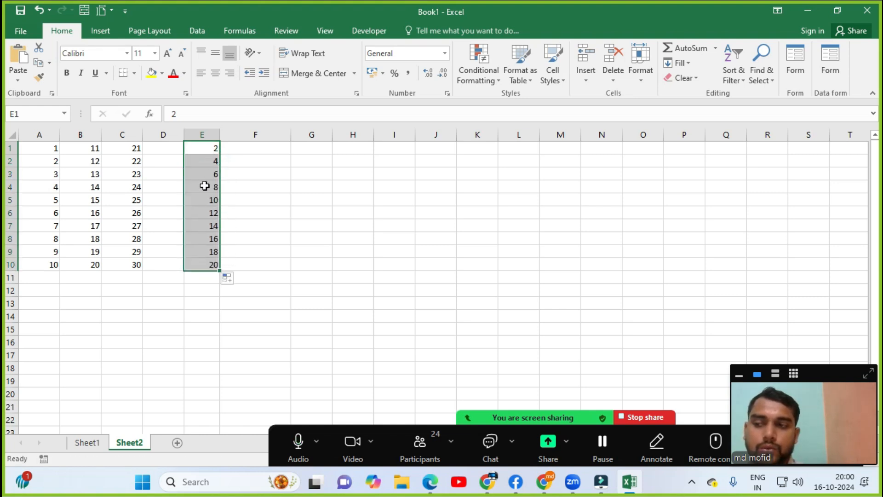
# Enter 4 and 8 in cells F1 and F2 and fill the series down to 40 in F10
pyautogui.click(285, 148)
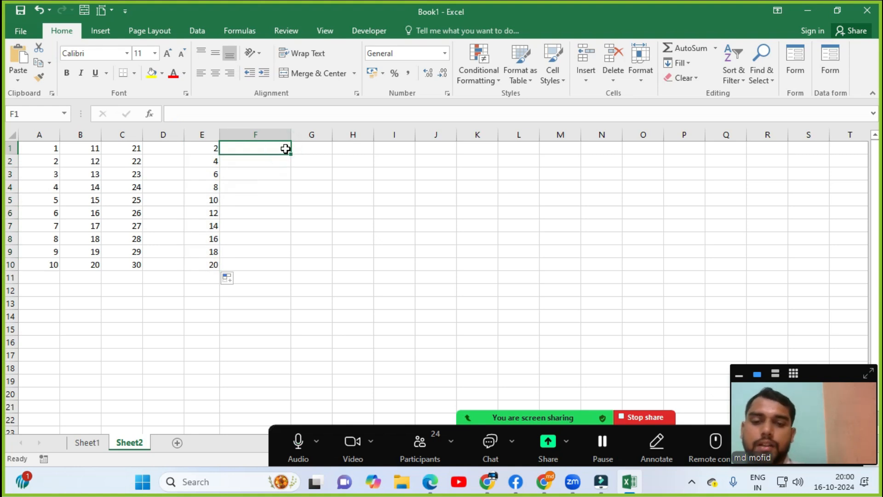
pyautogui.write('4')
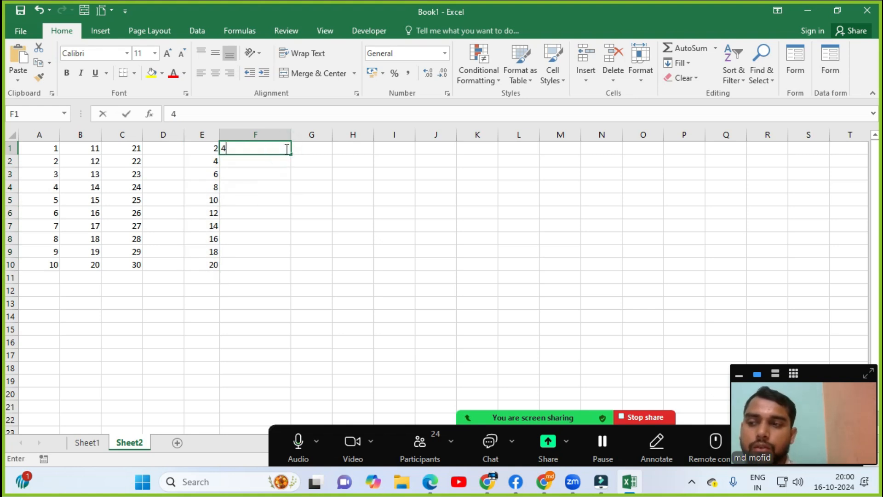
pyautogui.press('Return')
pyautogui.write('8')
pyautogui.press('Return')
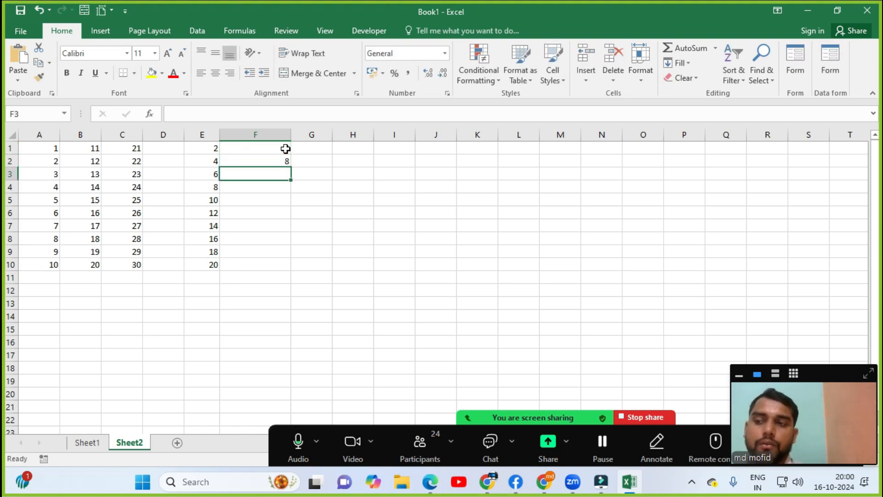
pyautogui.moveTo(286, 149); pyautogui.dragTo(286, 160)
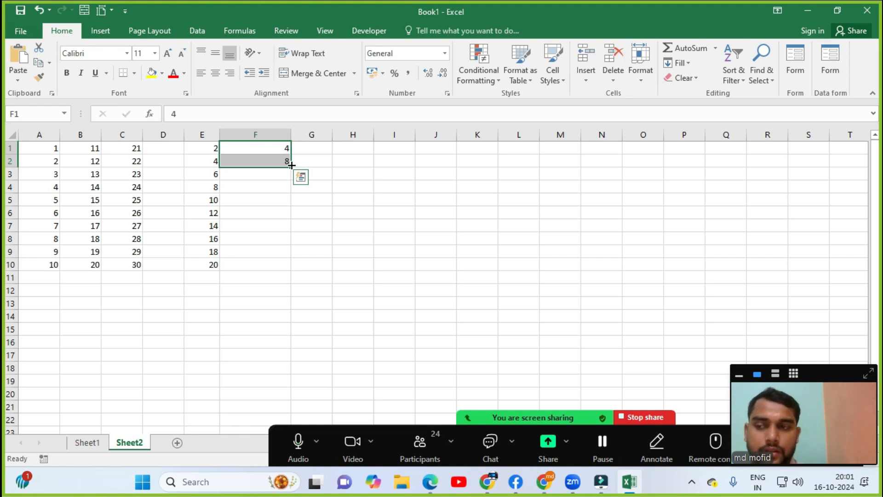
pyautogui.moveTo(292, 166); pyautogui.dragTo(294, 271)
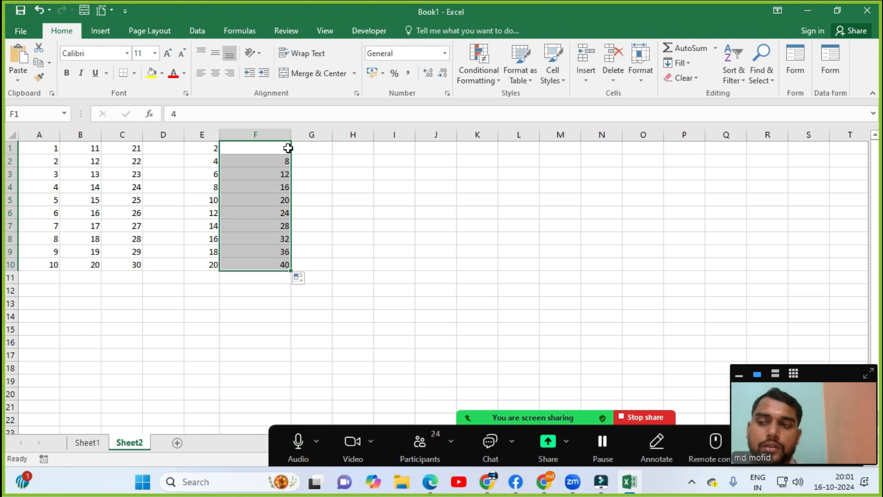
# Enter 12 and 24 in cells G1 and G2 and fill the series down to 120 in G10
pyautogui.click(316, 150)
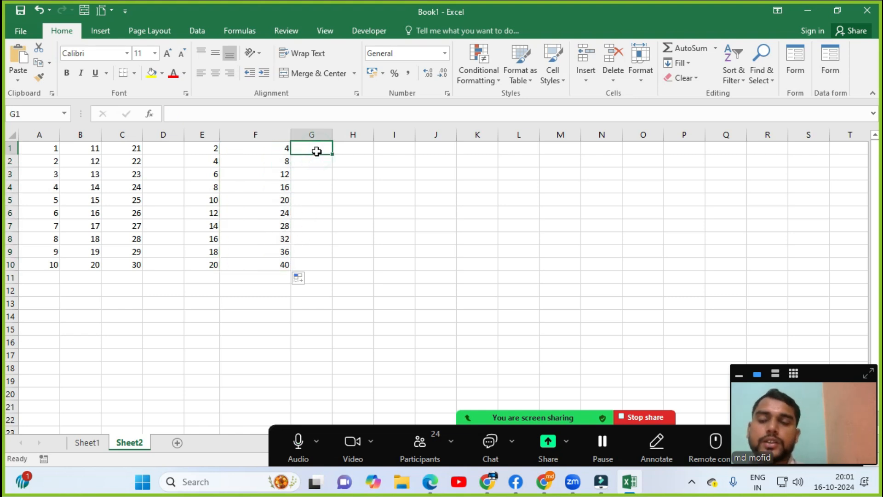
pyautogui.write('12')
pyautogui.press('Return')
pyautogui.write('24')
pyautogui.press('Return')
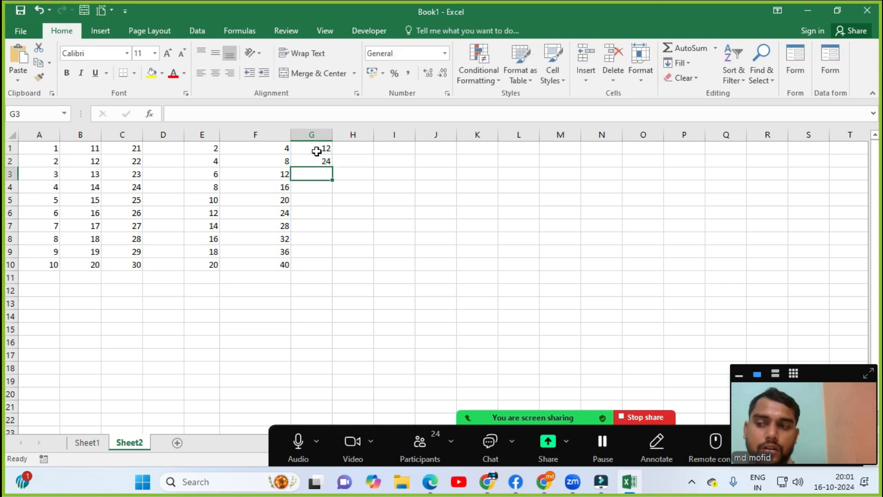
pyautogui.moveTo(317, 149); pyautogui.dragTo(339, 278)
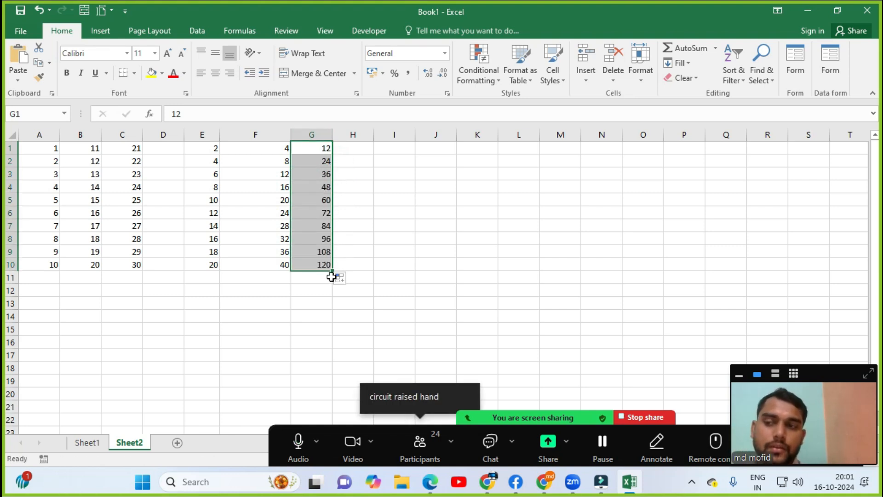
# Enter 23 and 46 in cells H1 and H2 and fill the series down to 230 in H10
pyautogui.click(363, 151)
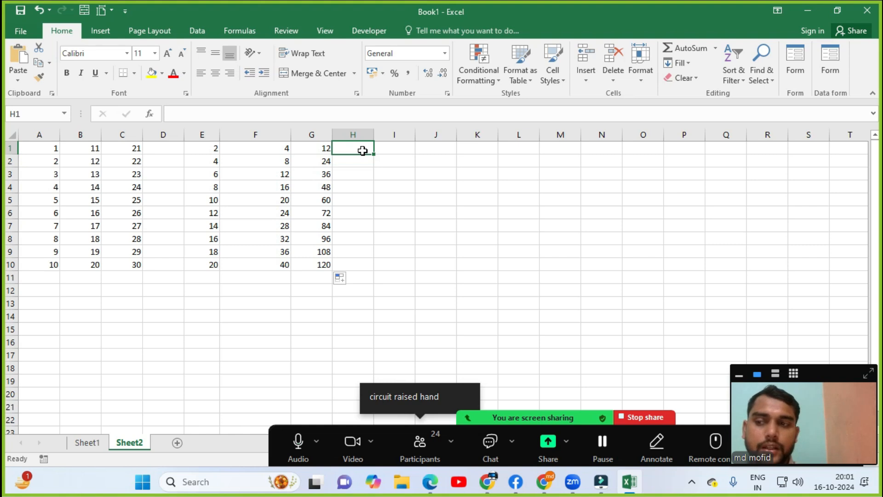
pyautogui.write('13')
pyautogui.press('Return')
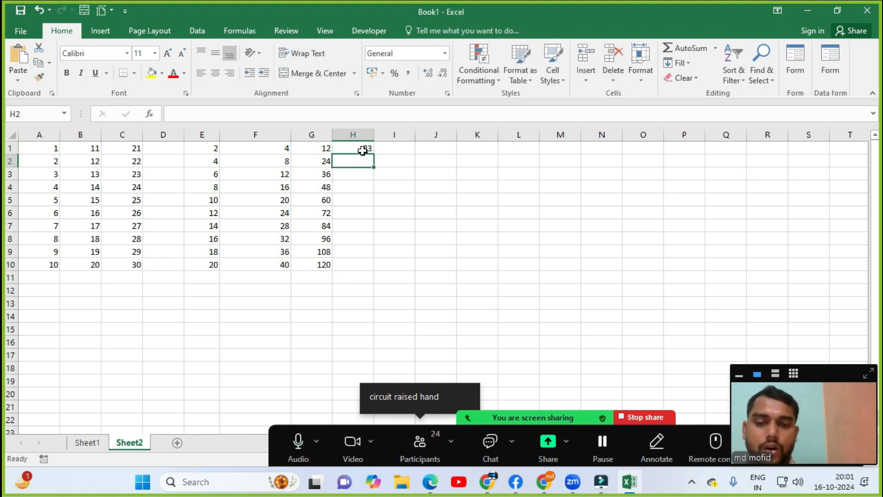
pyautogui.write('46')
pyautogui.press('Return')
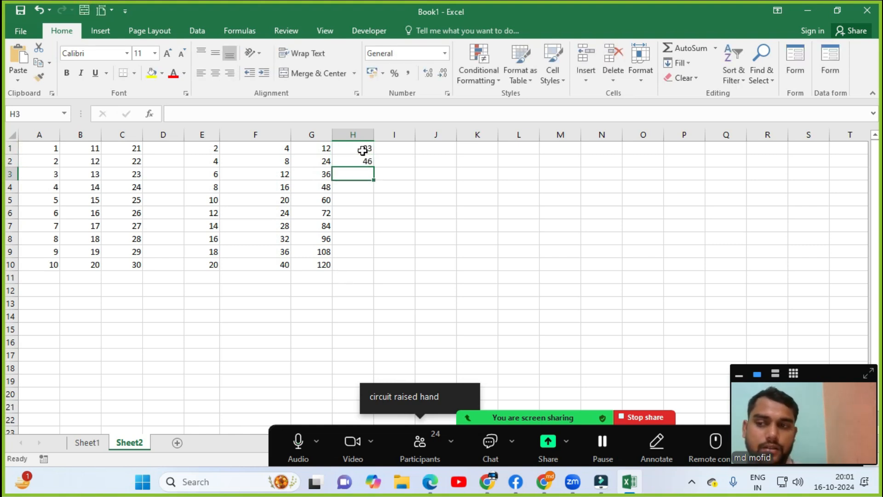
pyautogui.moveTo(358, 151); pyautogui.dragTo(377, 270)
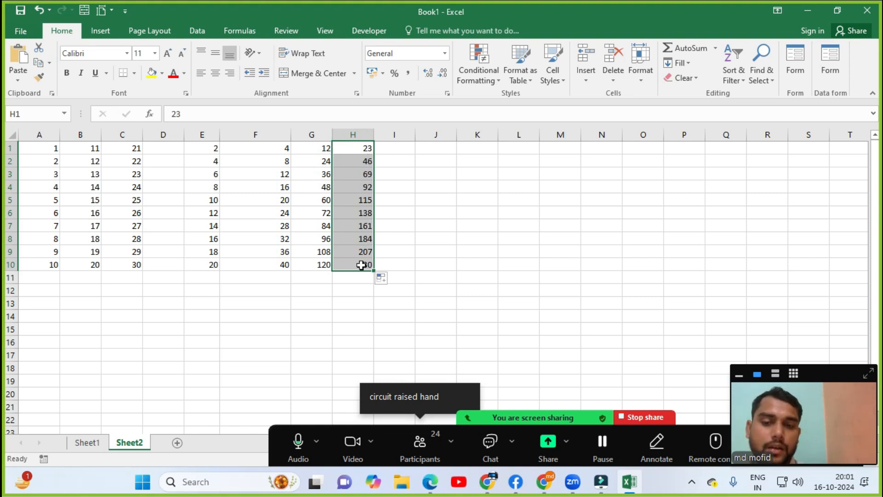
# In the Zoom participants list, let the participant with the raised hand speak, and minimize the list
pyautogui.click(423, 437)
pyautogui.click(427, 191)
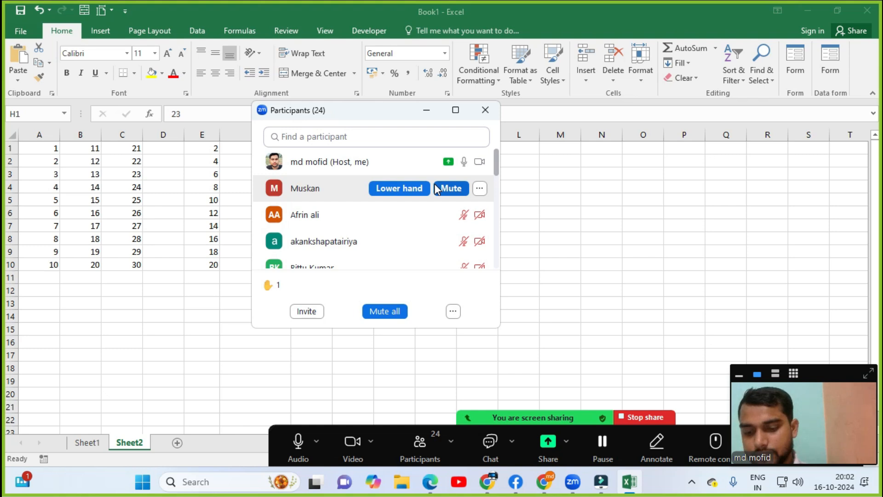
pyautogui.moveTo(389, 111); pyautogui.dragTo(481, 69)
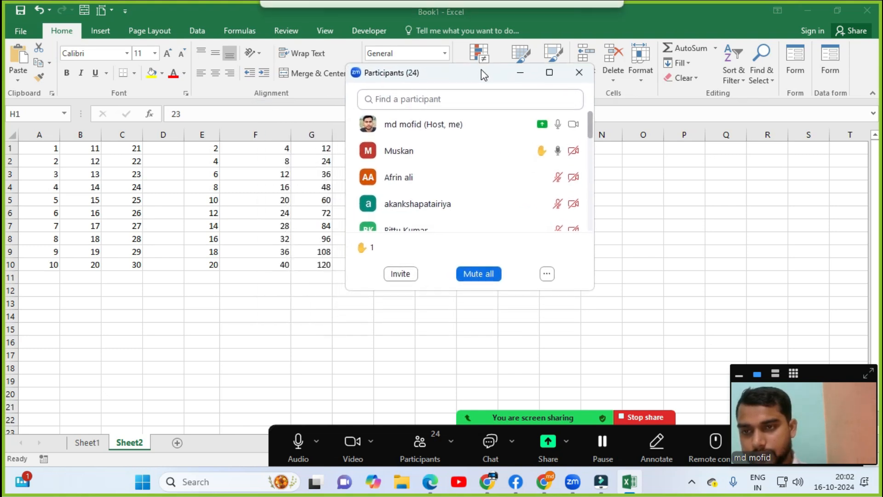
pyautogui.click(521, 73)
# Enter 4 and 8 in cells J1 and J2
pyautogui.click(444, 173)
pyautogui.click(446, 162)
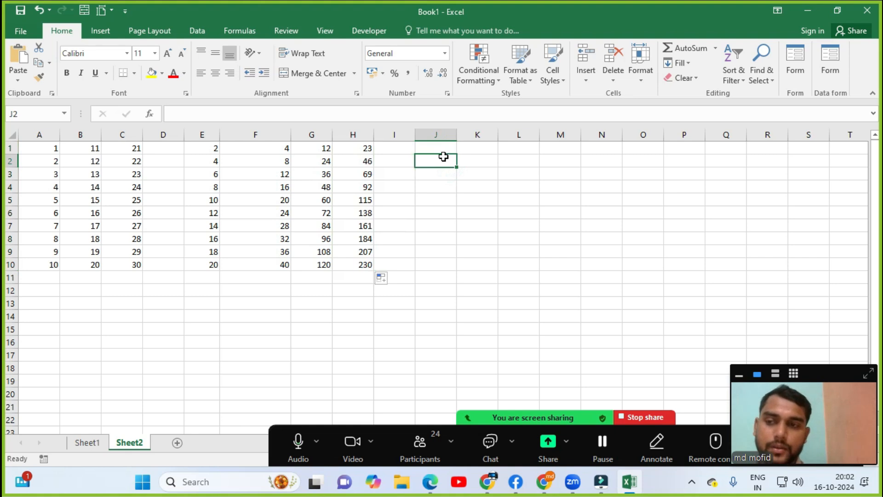
pyautogui.click(445, 149)
pyautogui.doubleClick(449, 152)
pyautogui.write('4')
pyautogui.press('Return')
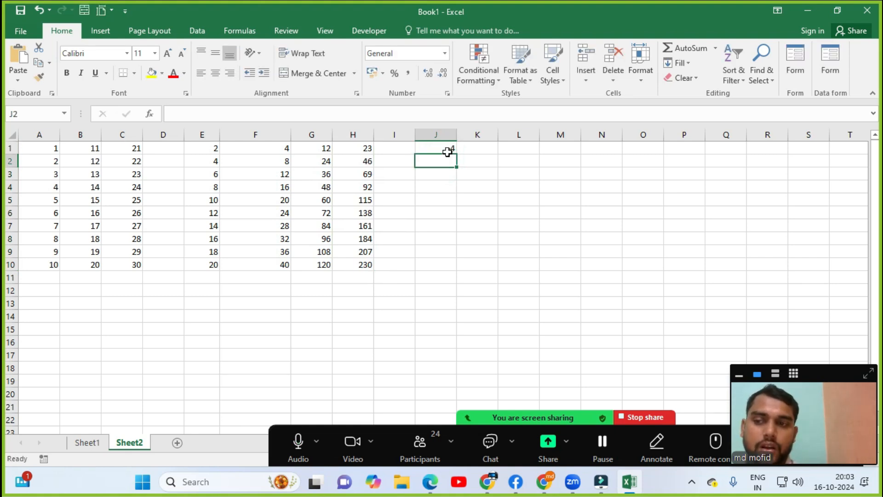
pyautogui.write('8')
pyautogui.press('Return')
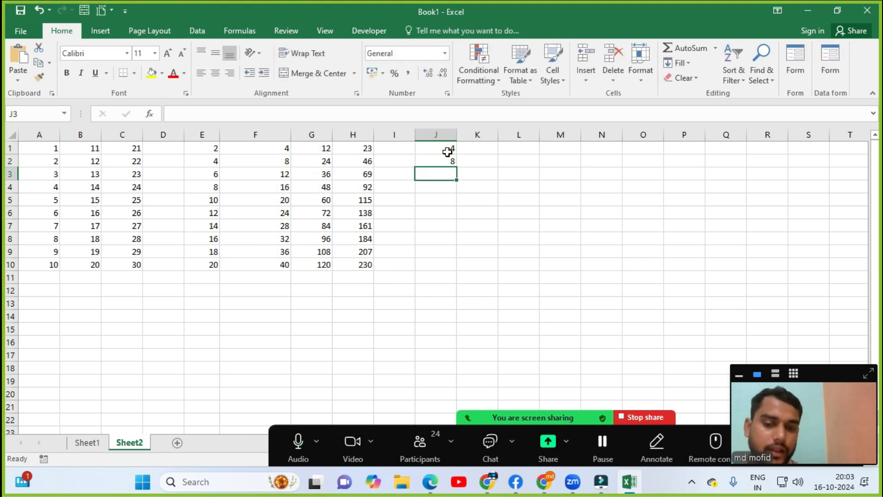
# Try filling column J down from cell J1 alone, to row 10 and again to row 11, undoing each fill
pyautogui.click(447, 151)
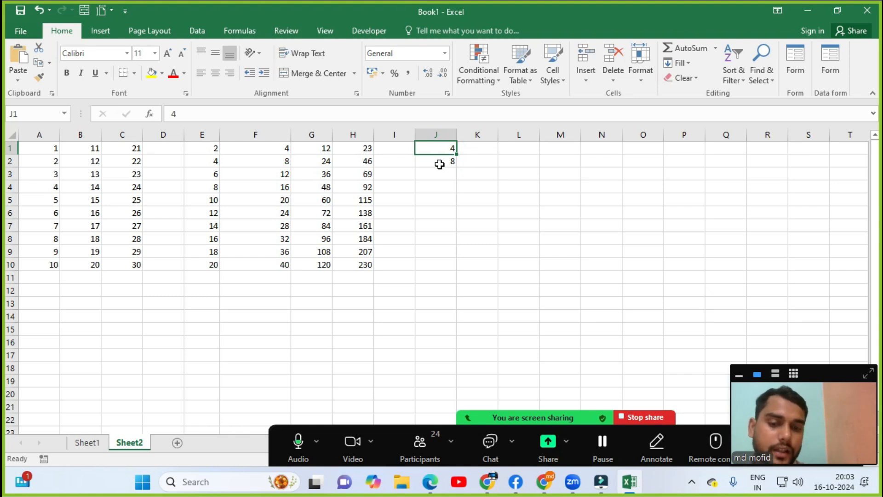
pyautogui.moveTo(457, 154); pyautogui.dragTo(445, 270)
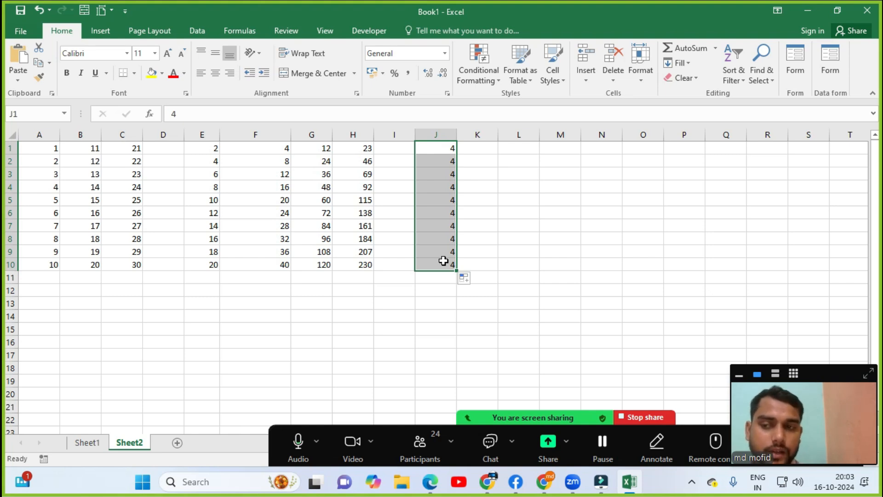
pyautogui.hotkey('ctrl', 'z')
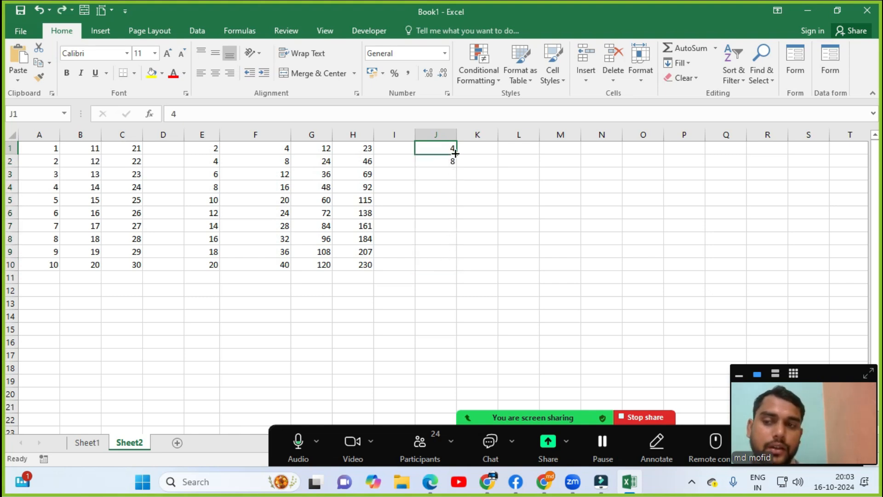
pyautogui.moveTo(456, 157); pyautogui.dragTo(446, 290)
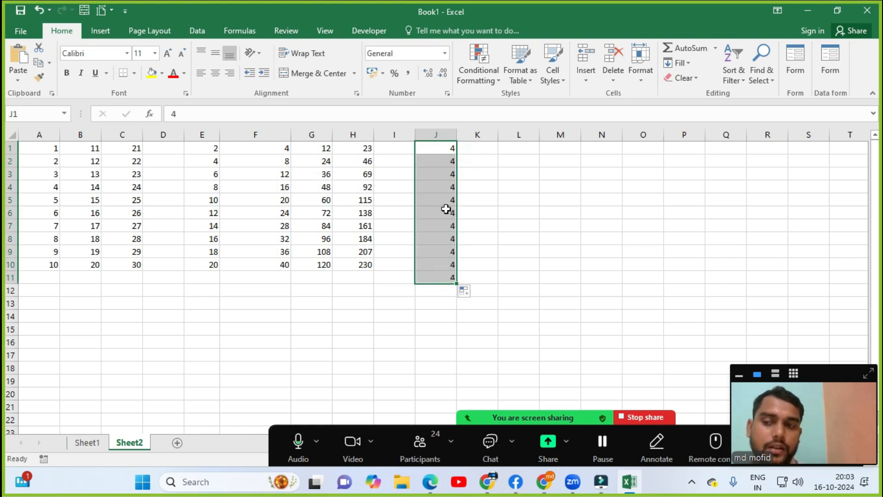
pyautogui.hotkey('ctrl', 'z')
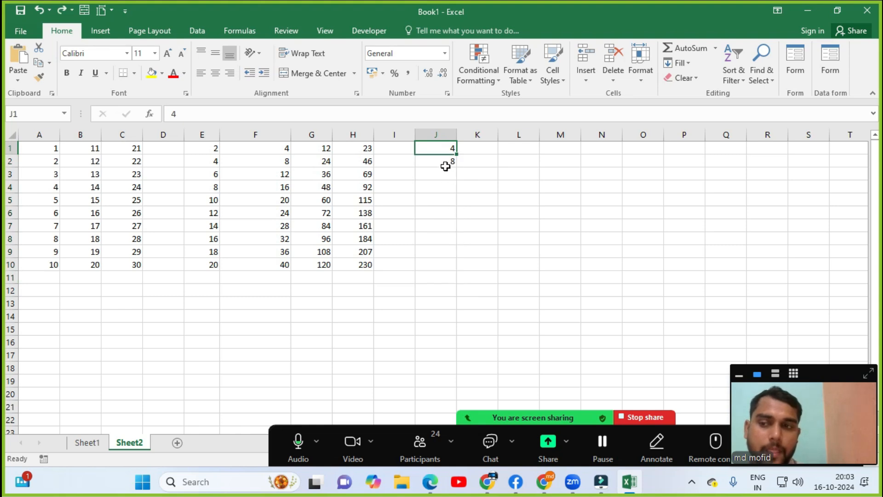
# Fill the series from cells J1 and J2 together down to 40 in J10
pyautogui.moveTo(447, 146); pyautogui.dragTo(449, 275)
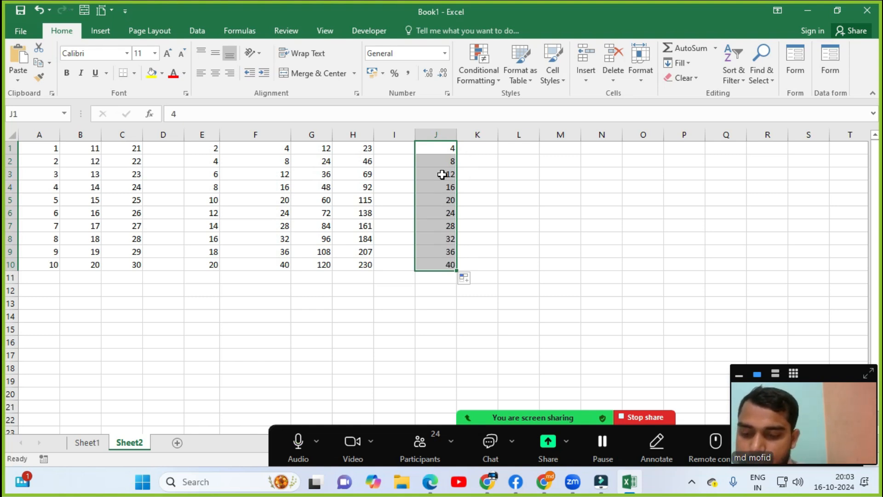
pyautogui.click(483, 291)
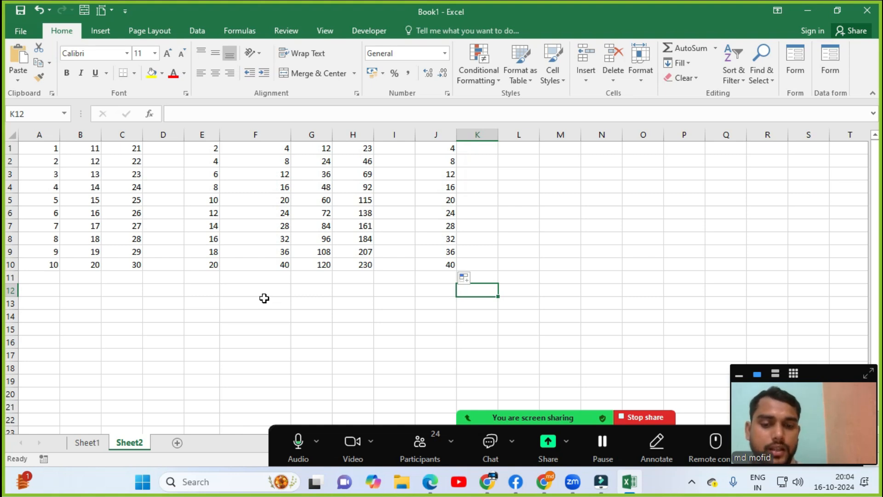
# Enter the label Plus in cell M2 and the numbers 12 and 50 in cells M4 and N4
pyautogui.click(545, 163)
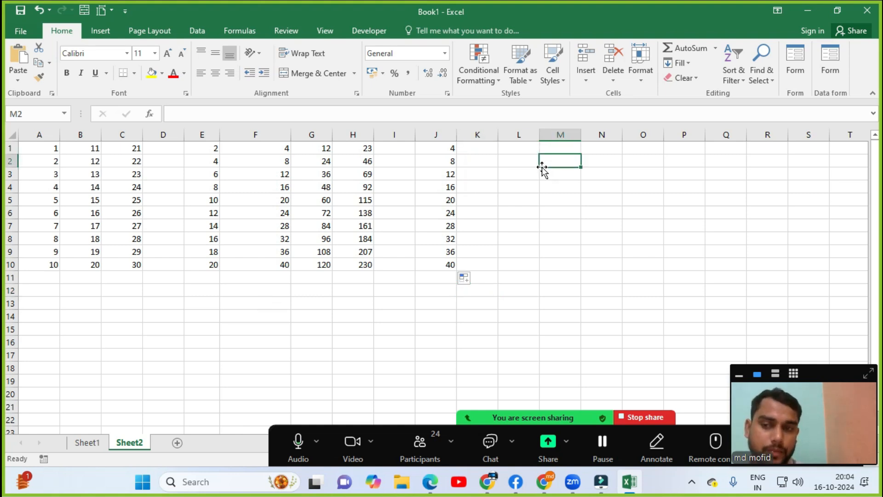
pyautogui.write('Plus')
pyautogui.press('Return')
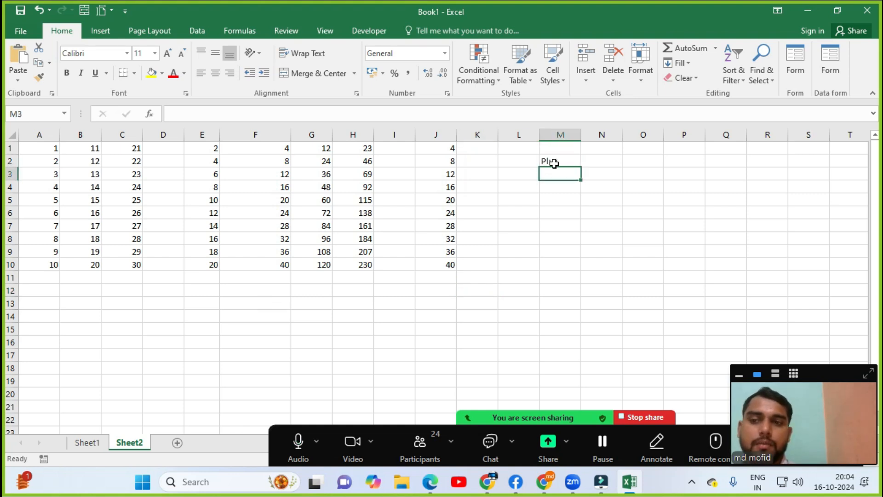
pyautogui.press('Return')
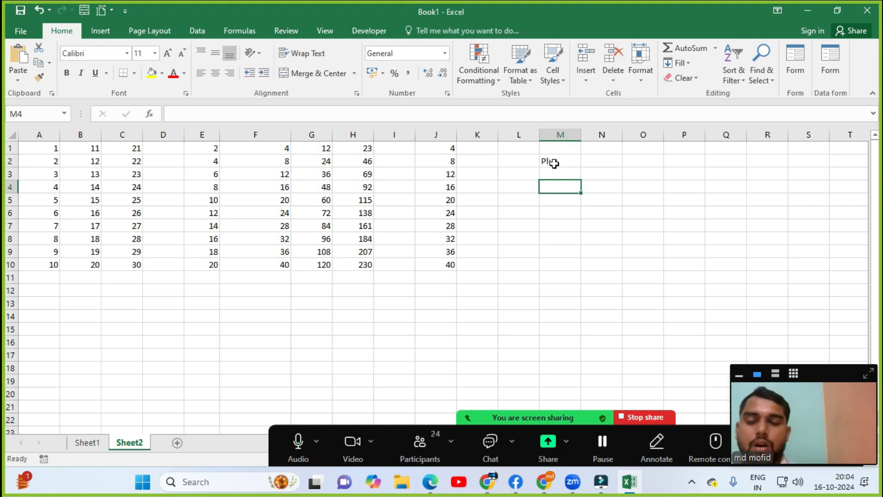
pyautogui.write('12')
pyautogui.press('Tab')
pyautogui.write('50')
pyautogui.press('Tab')
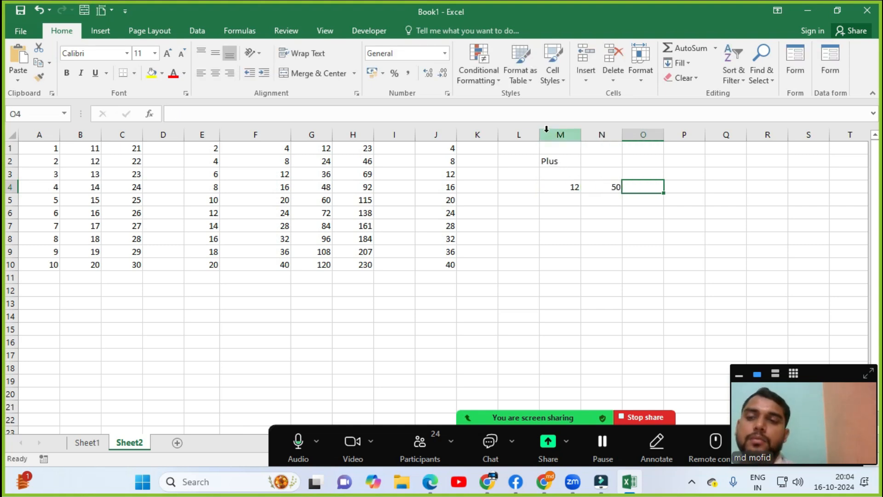
# Add the numbers in M4 and N4 by entering the formula =M4+N4 in cell O4
pyautogui.click(558, 189)
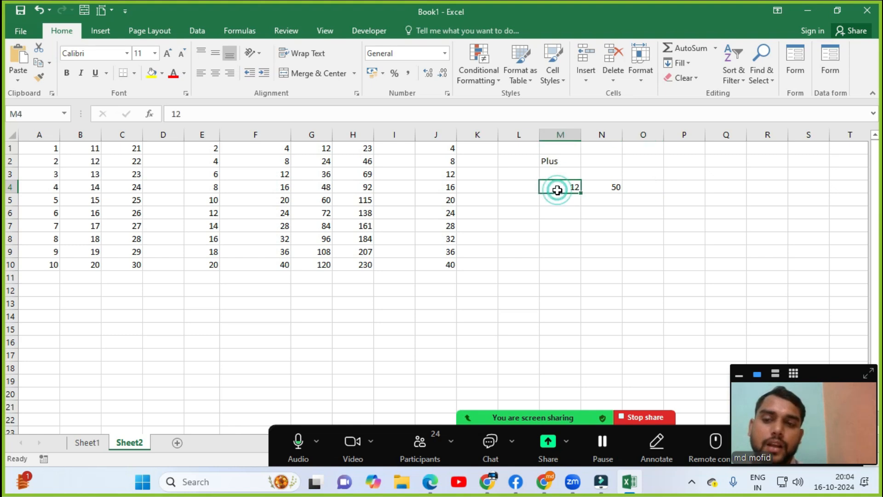
pyautogui.click(594, 187)
pyautogui.click(634, 191)
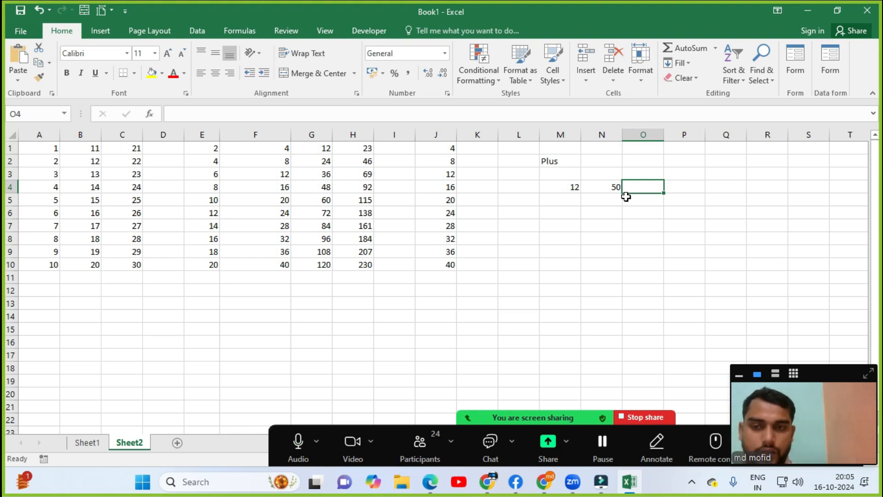
pyautogui.write('=')
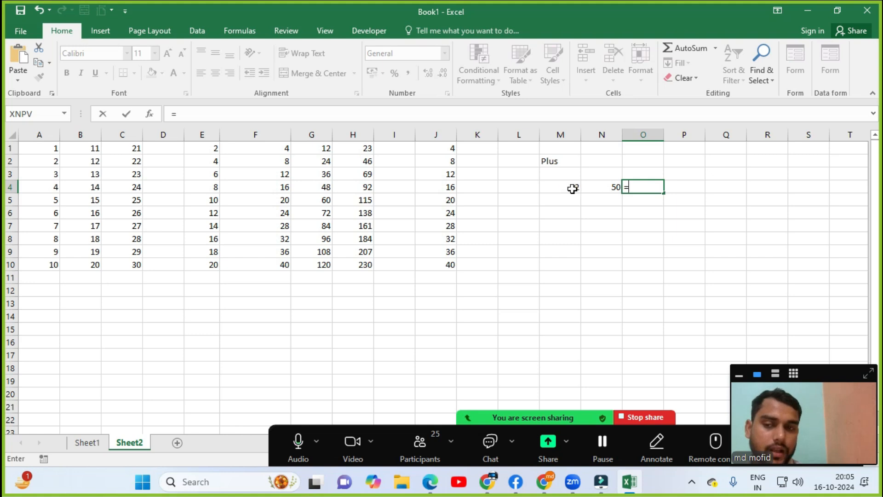
pyautogui.click(567, 189)
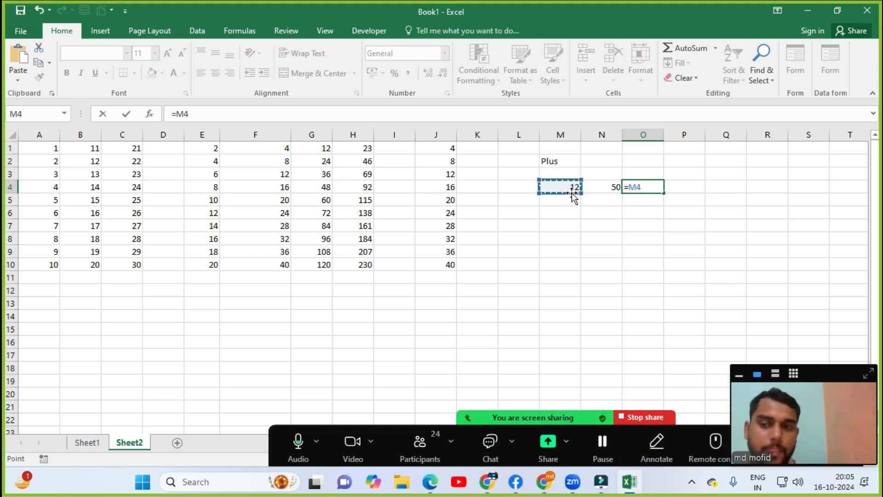
pyautogui.write('+')
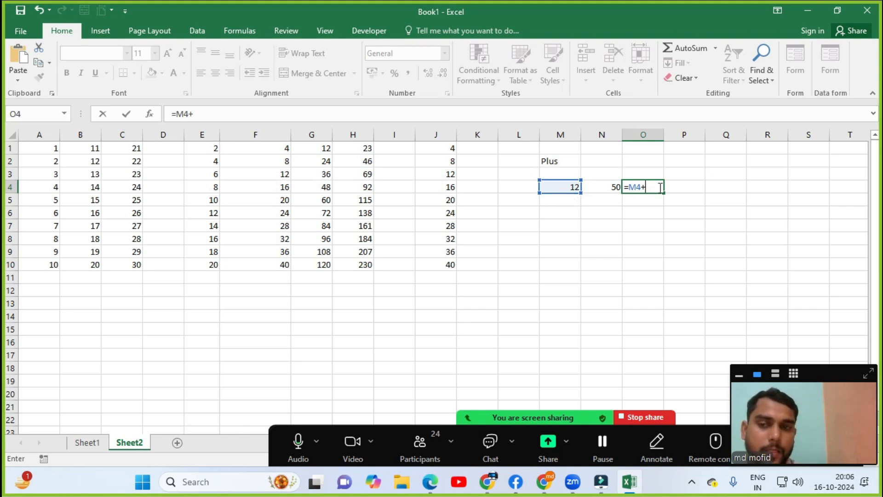
pyautogui.click(609, 185)
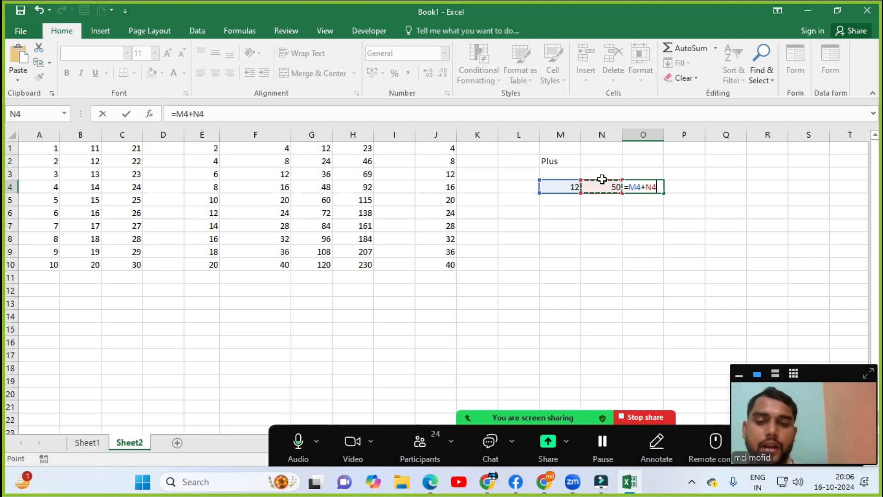
pyautogui.press('Return')
pyautogui.press('Return')
pyautogui.press('Return')
pyautogui.press('Return')
pyautogui.press('Return')
pyautogui.press('Return')
pyautogui.press('Return')
pyautogui.press('Return')
pyautogui.press('Return')
pyautogui.press('Return')
pyautogui.press('Return')
pyautogui.press('Return')
pyautogui.press('Return')
pyautogui.press('Return')
pyautogui.press('Return')
pyautogui.press('Return')
pyautogui.press('Return')
pyautogui.press('Return')
pyautogui.press('Return')
pyautogui.click(667, 203)
pyautogui.press('Return')
pyautogui.press('Return')
pyautogui.press('Return')
pyautogui.press('Return')
pyautogui.press('Return')
pyautogui.press('Return')
pyautogui.press('Return')
pyautogui.press('Return')
pyautogui.press('Return')
pyautogui.press('Return')
pyautogui.press('Return')
pyautogui.press('Return')
pyautogui.click(657, 201)
pyautogui.press('Return')
pyautogui.press('Return')
pyautogui.press('Return')
pyautogui.press('Return')
pyautogui.press('Return')
pyautogui.press('Return')
pyautogui.press('Return')
pyautogui.press('Return')
pyautogui.press('Return')
pyautogui.press('Return')
pyautogui.press('Return')
pyautogui.press('Return')
pyautogui.press('Return')
pyautogui.press('Return')
pyautogui.press('Return')
pyautogui.press('Return')
pyautogui.press('Return')
pyautogui.press('Return')
pyautogui.press('Return')
pyautogui.press('Return')
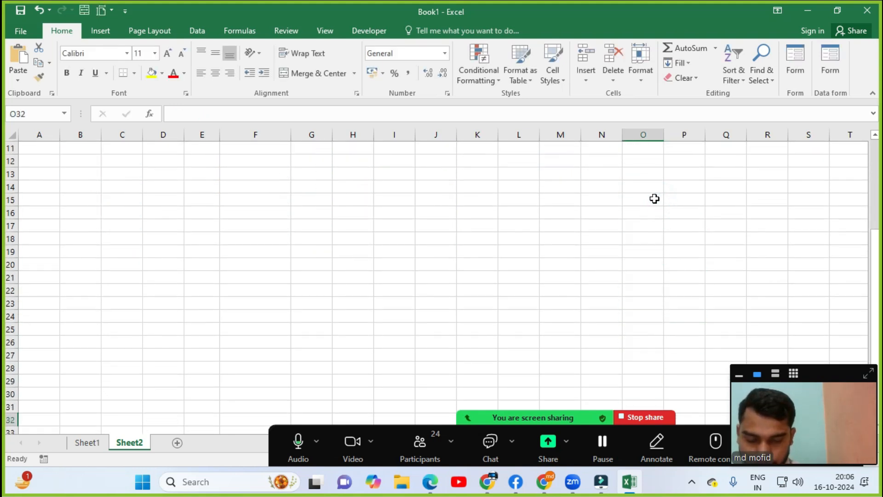
# Return to cell O4 and clear its addition formula
pyautogui.hotkey('ctrl', 'Up')
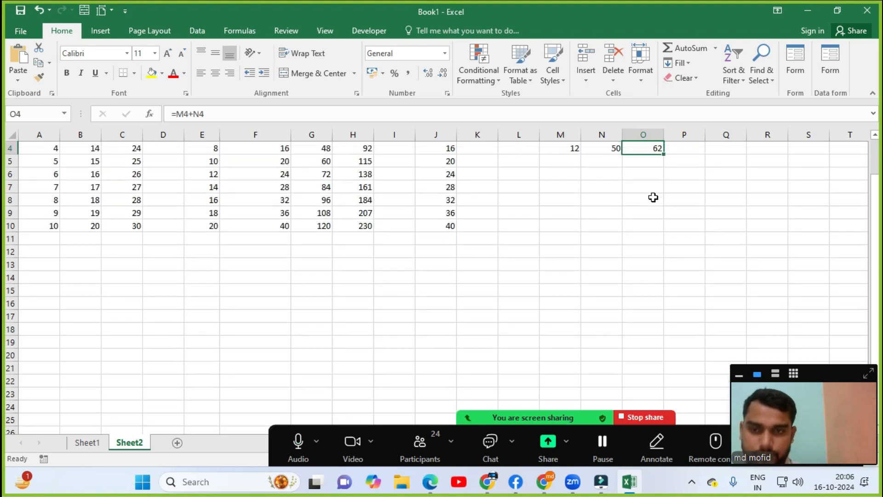
pyautogui.hotkey('ctrl', 'Up')
pyautogui.press('Down')
pyautogui.press('Down')
pyautogui.press('Down')
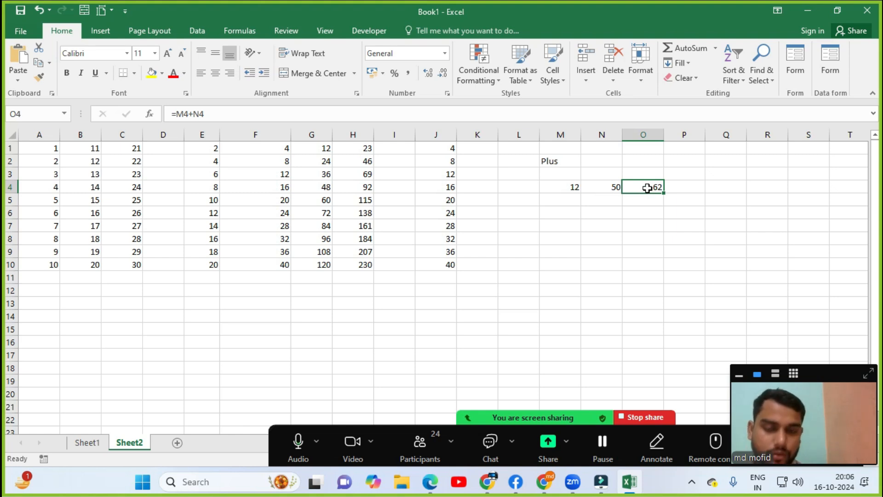
pyautogui.press('Delete')
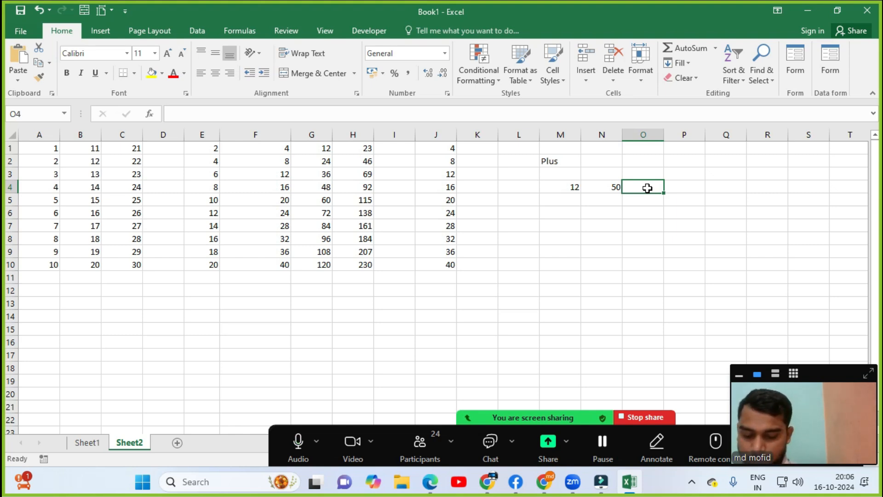
# Enter the formula =m4+n4 in cell O4 with written-out cell references, and clear the cell again
pyautogui.write('=')
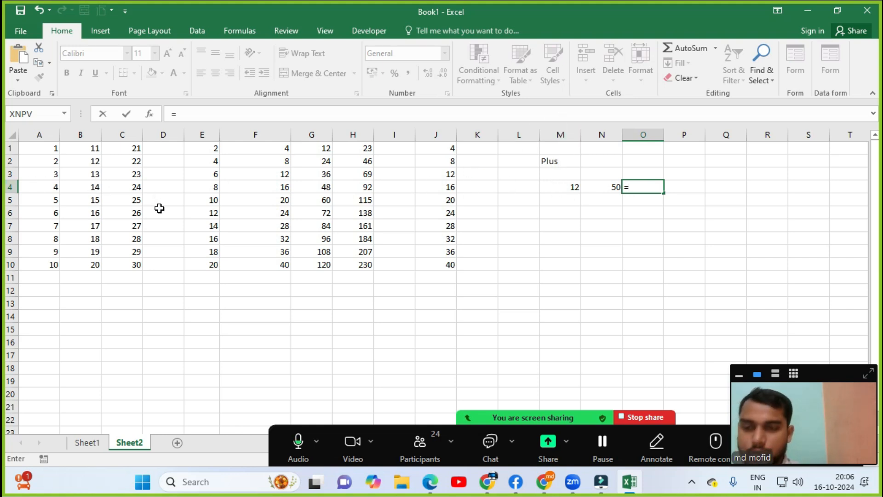
pyautogui.write('m4+')
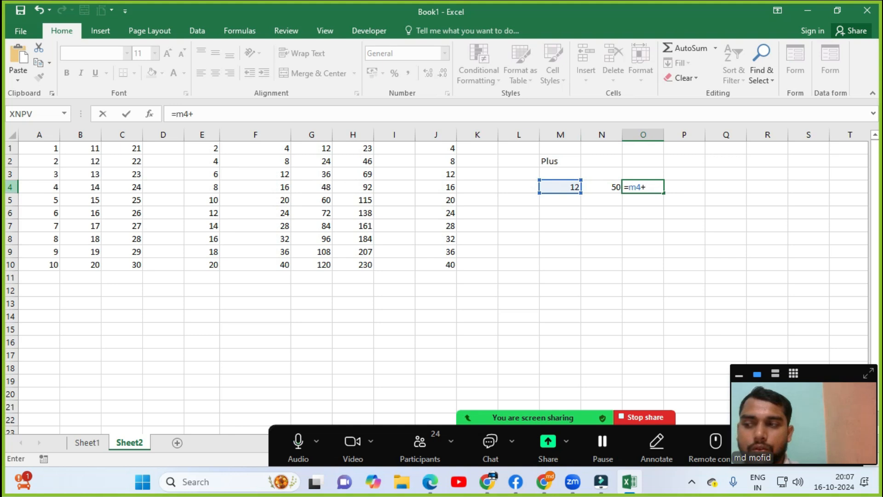
pyautogui.write('n')
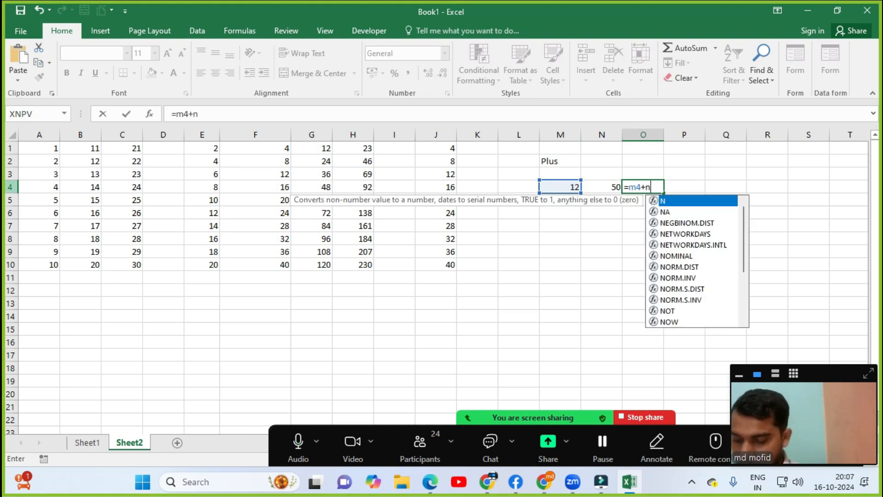
pyautogui.write('4')
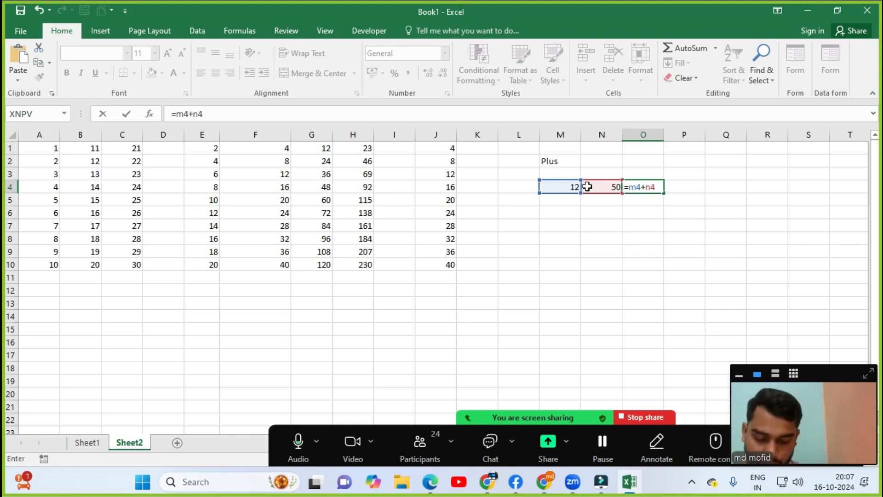
pyautogui.press('Return')
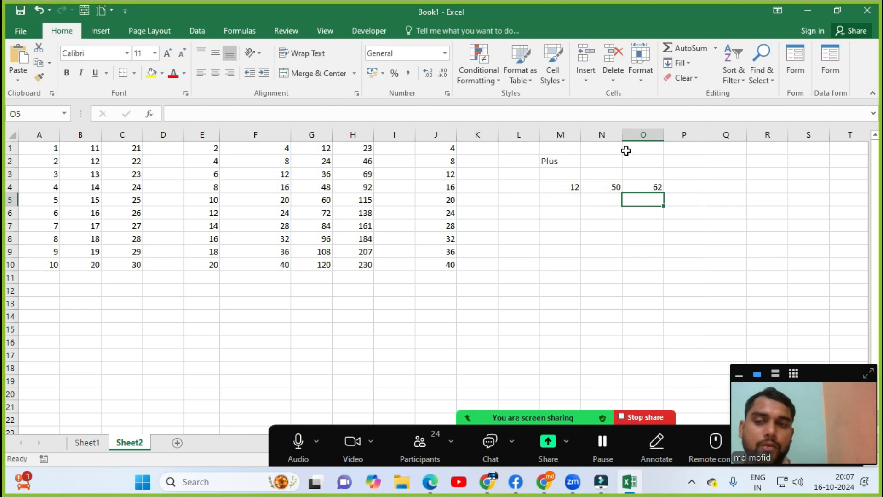
pyautogui.click(652, 187)
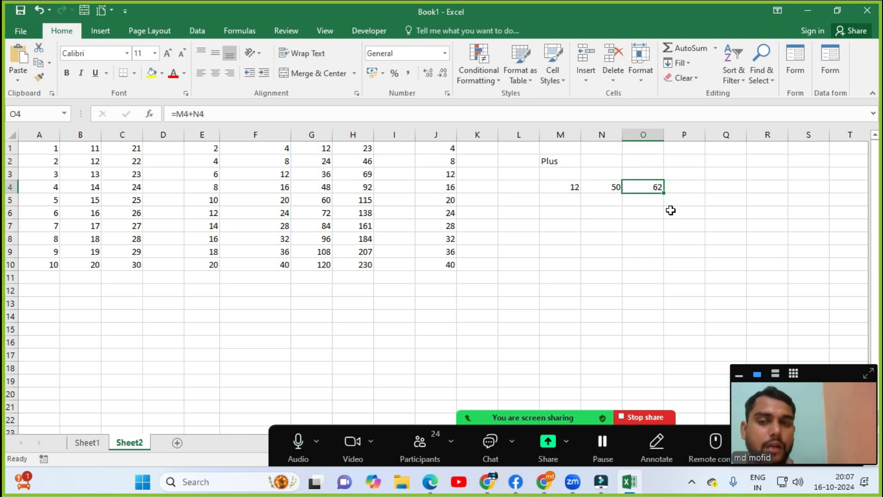
pyautogui.press('Delete')
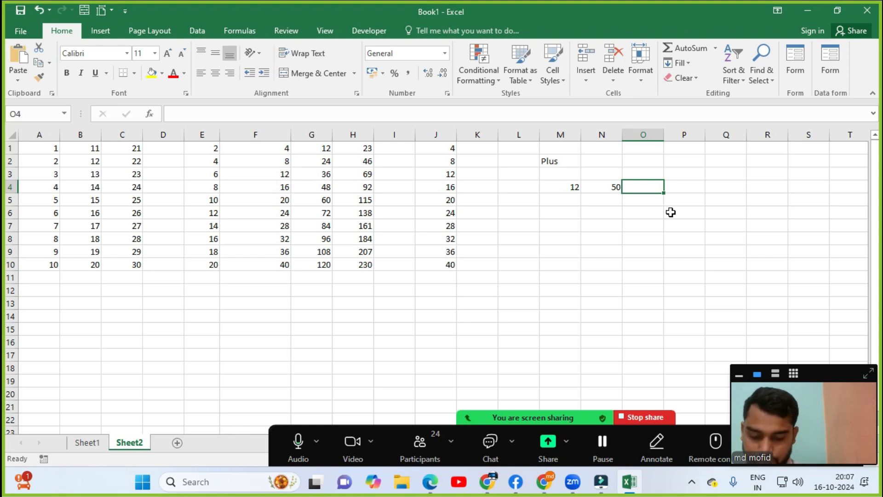
# Enter the sum formula =M4+N4 in cell O4, picking both number cells from the sheet
pyautogui.write('=')
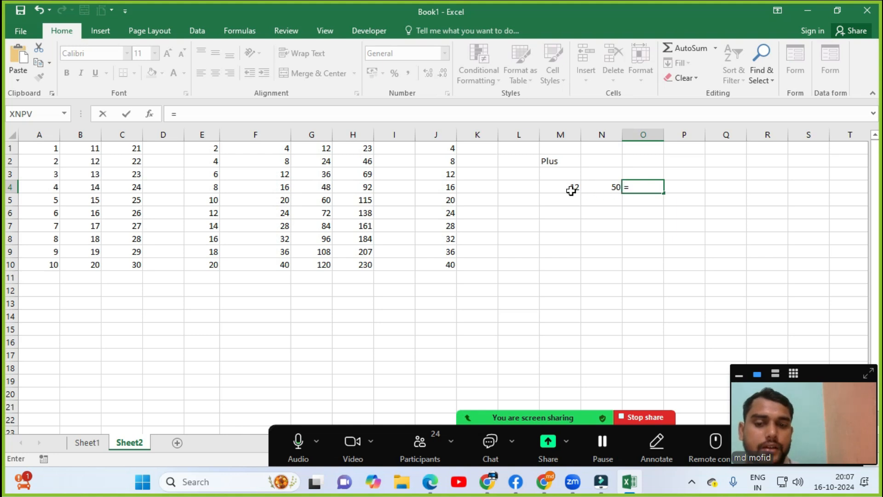
pyautogui.press('Left')
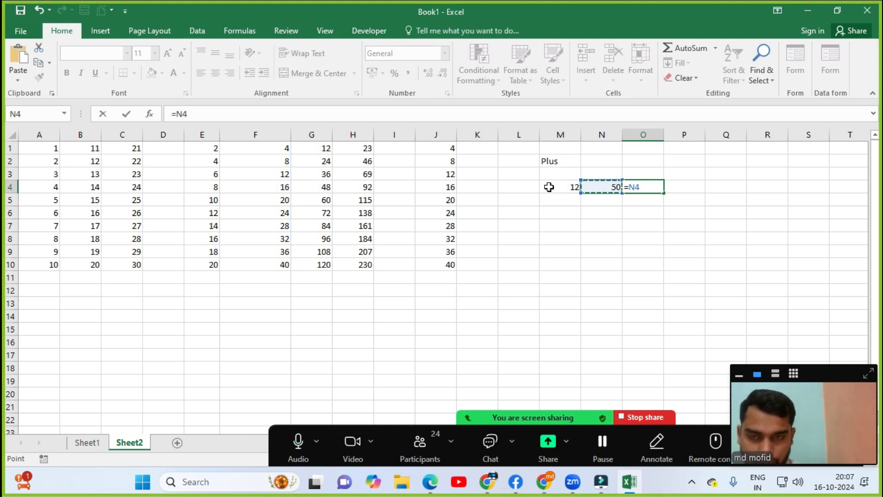
pyautogui.click(549, 186)
pyautogui.write('+')
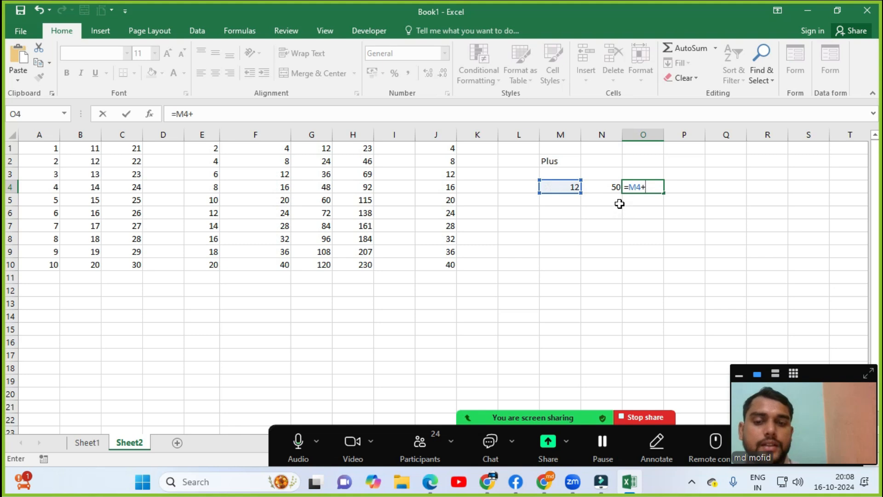
pyautogui.click(597, 192)
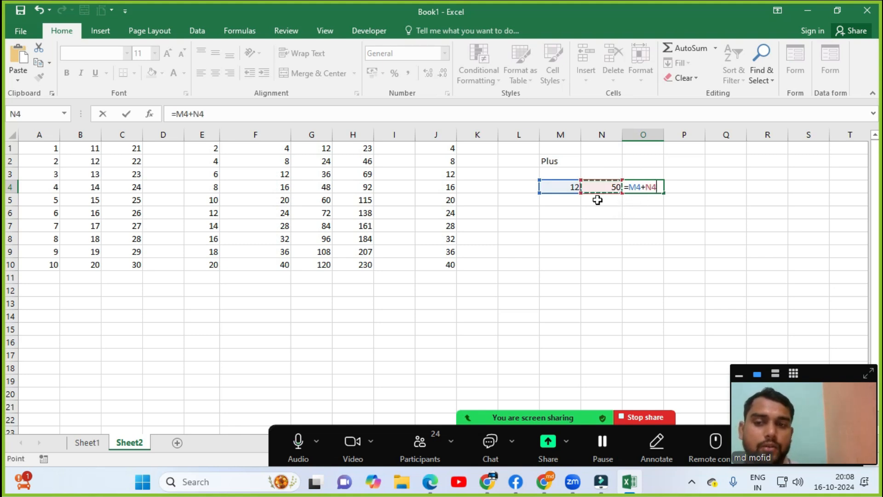
pyautogui.press('Return')
pyautogui.press('Return')
pyautogui.press('Return')
pyautogui.press('Return')
pyautogui.press('Return')
pyautogui.press('Return')
pyautogui.press('Return')
pyautogui.press('Return')
pyautogui.press('Return')
pyautogui.press('Return')
pyautogui.press('Return')
pyautogui.press('Return')
pyautogui.press('Return')
pyautogui.press('Return')
pyautogui.click(624, 210)
pyautogui.press('Return')
pyautogui.press('Return')
pyautogui.press('Return')
pyautogui.press('Return')
pyautogui.press('Return')
pyautogui.press('Return')
pyautogui.press('Return')
pyautogui.press('Return')
pyautogui.press('Return')
pyautogui.press('Return')
pyautogui.press('Return')
pyautogui.press('Return')
pyautogui.press('Return')
pyautogui.press('Return')
pyautogui.press('Return')
pyautogui.press('Return')
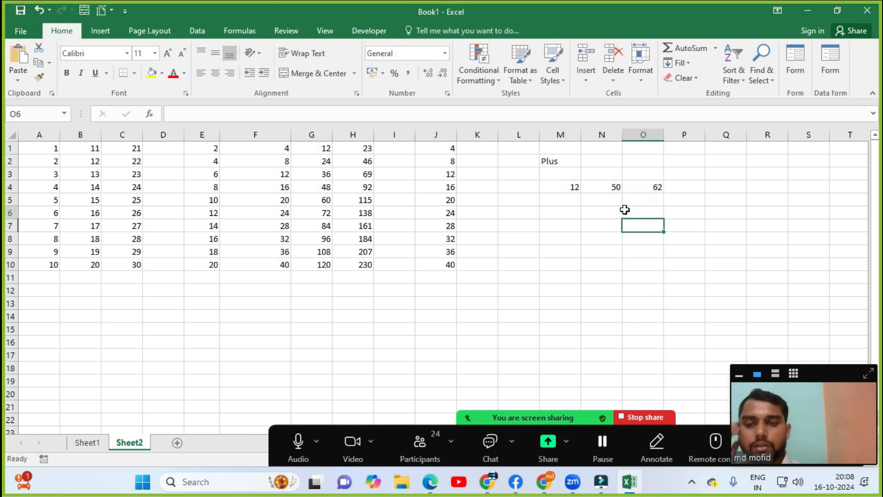
pyautogui.click(625, 224)
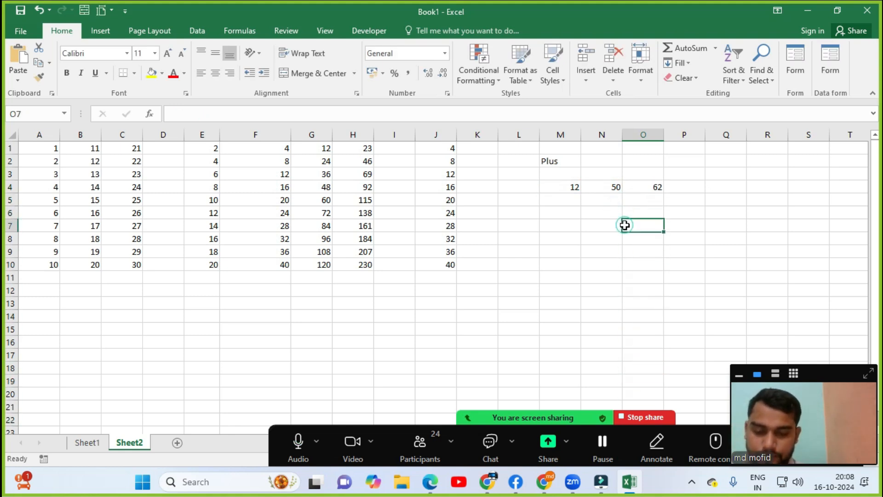
# Enter the label Minus in cell M6, two rows below the addition example
pyautogui.click(657, 187)
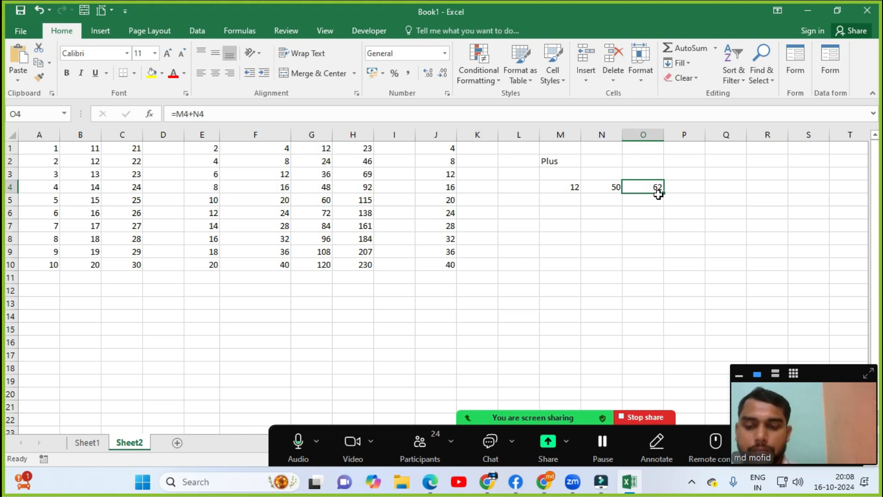
pyautogui.press('Down')
pyautogui.press('Left')
pyautogui.press('Down')
pyautogui.press('Left')
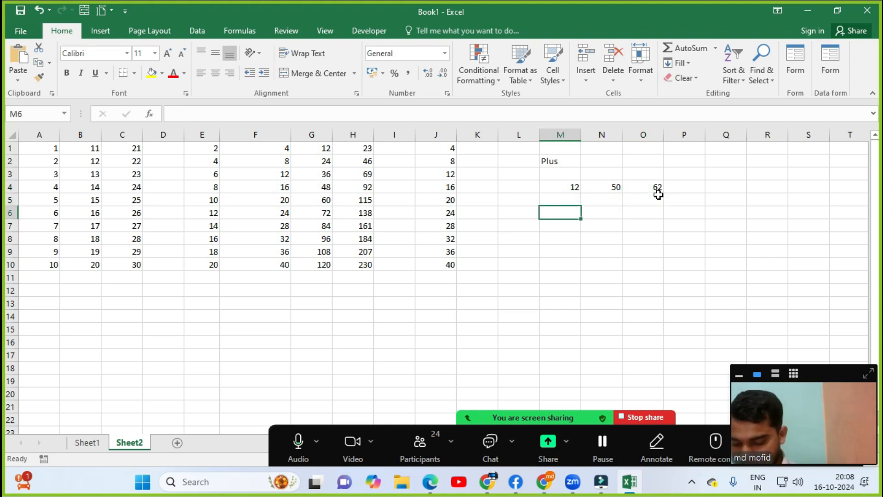
pyautogui.write('M')
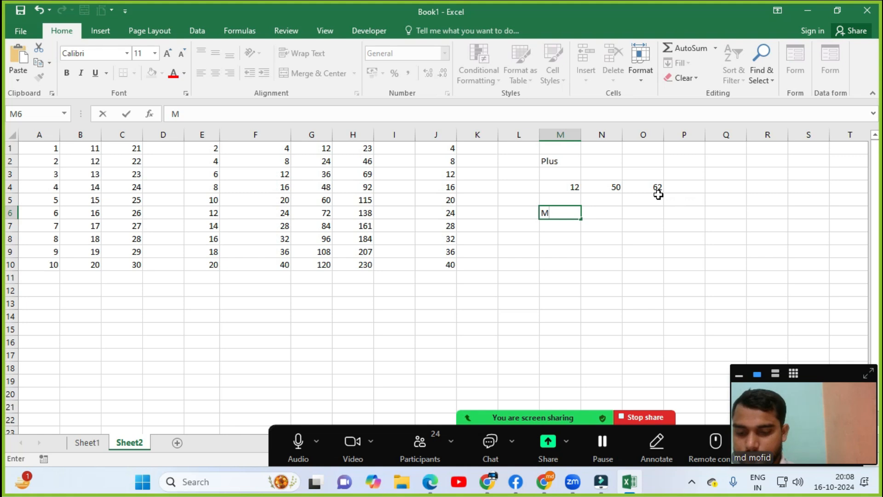
pyautogui.write('inus')
pyautogui.press('Return')
pyautogui.press('Return')
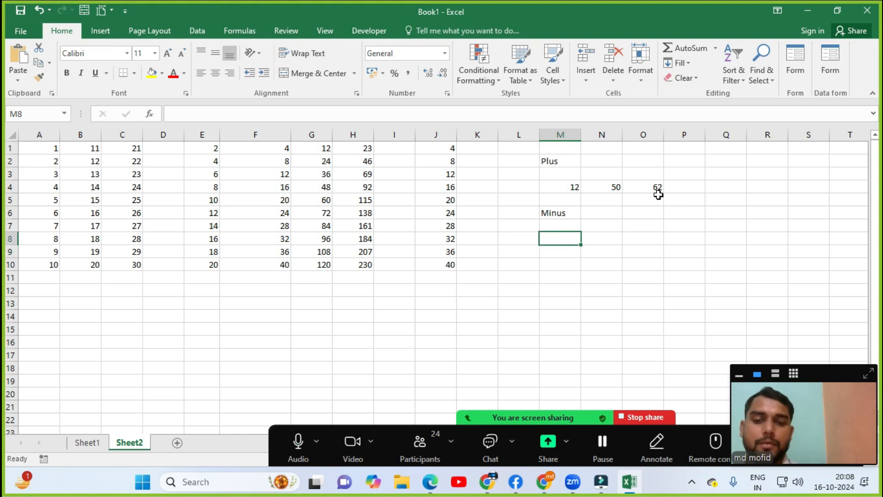
# Enter the numbers 50 and 49 in cells M8 and N8
pyautogui.write('50')
pyautogui.press('Tab')
pyautogui.write('4')
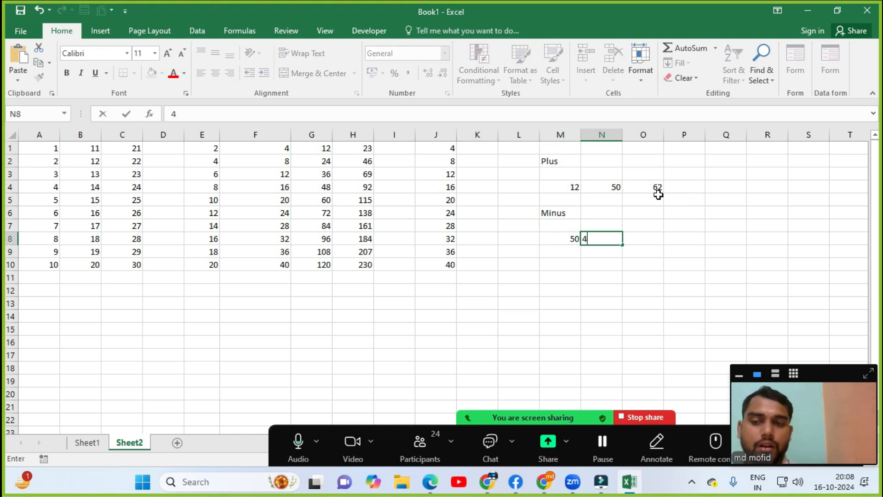
pyautogui.write('9')
pyautogui.press('Tab')
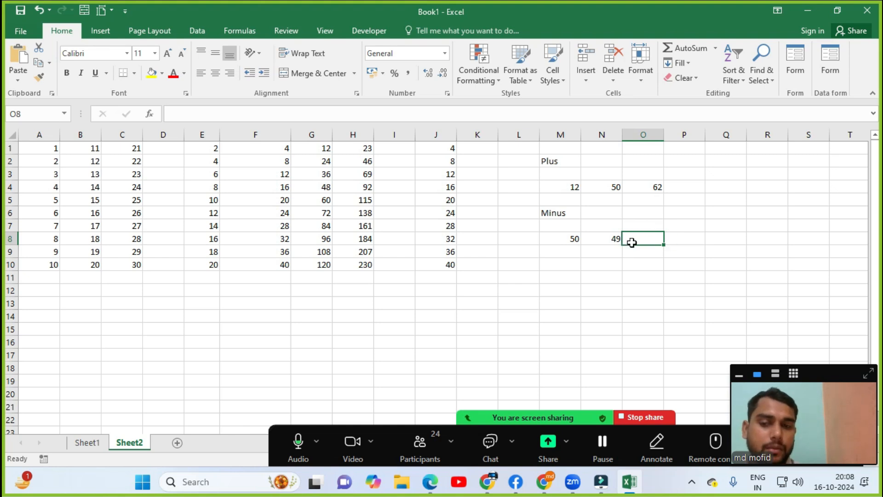
# Subtract N8 from M8 by entering the formula =M8-N8 in cell O8
pyautogui.write('=')
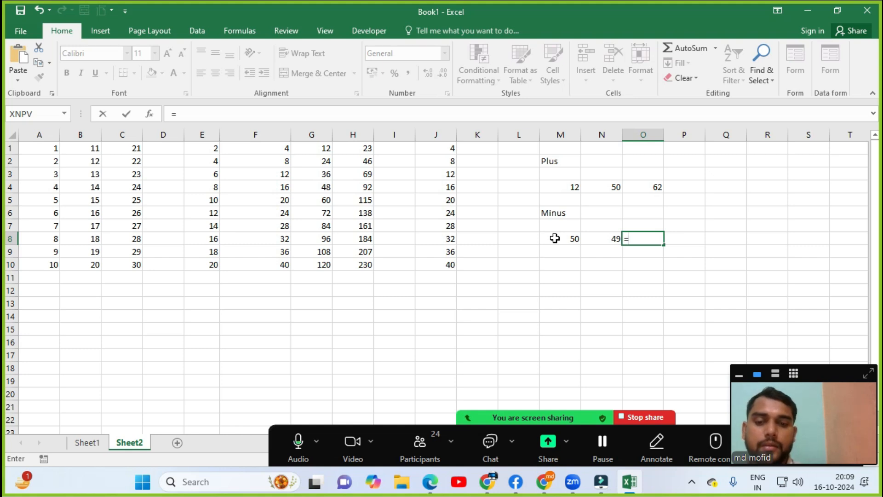
pyautogui.press('Left')
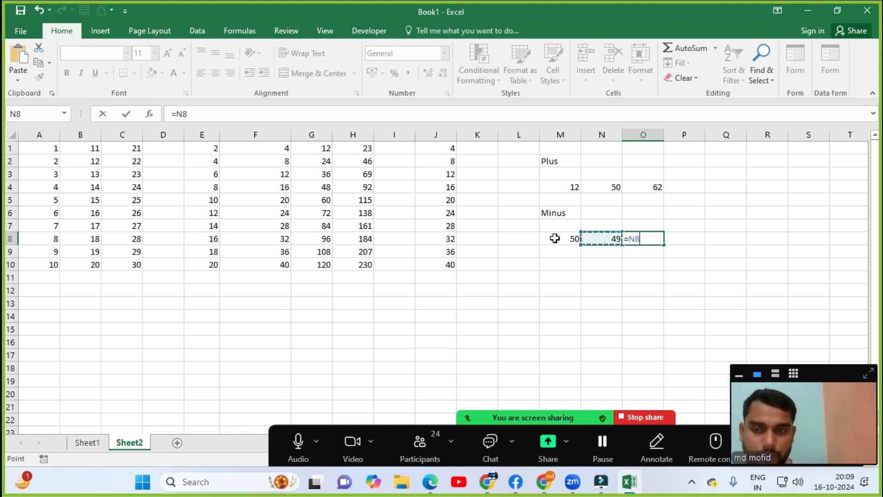
pyautogui.click(559, 237)
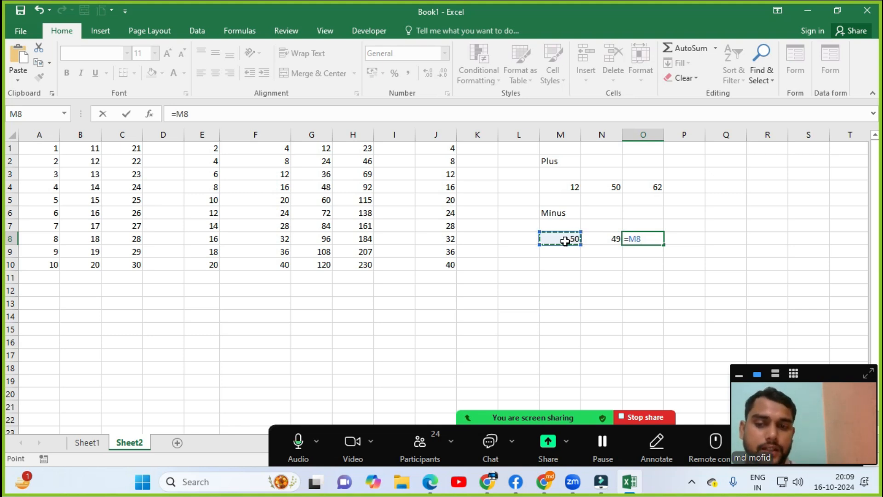
pyautogui.write('-')
pyautogui.press('Left')
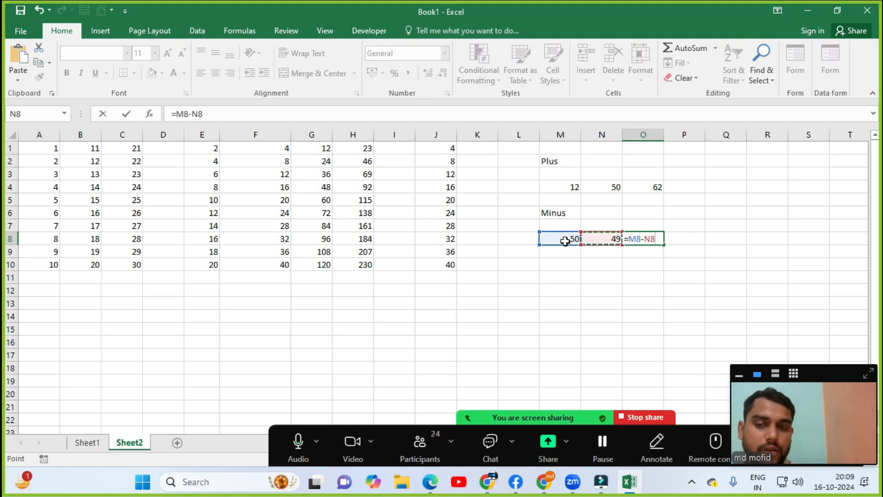
pyautogui.press('Return')
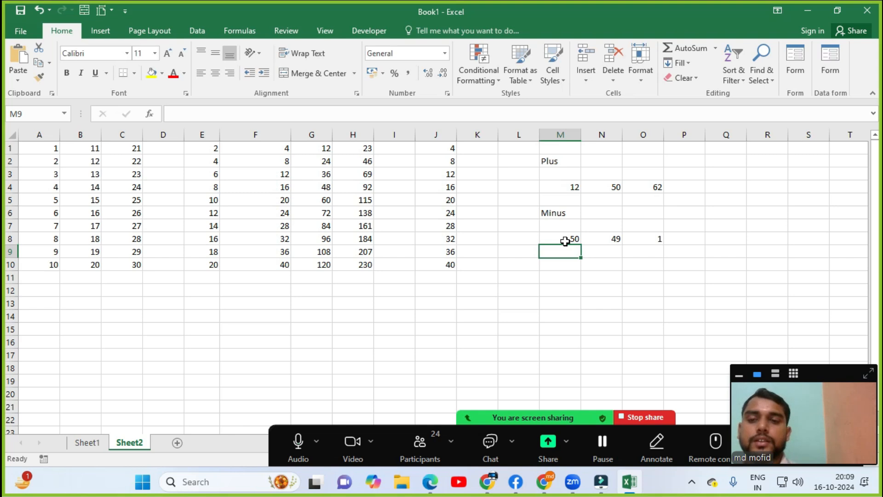
pyautogui.click(553, 262)
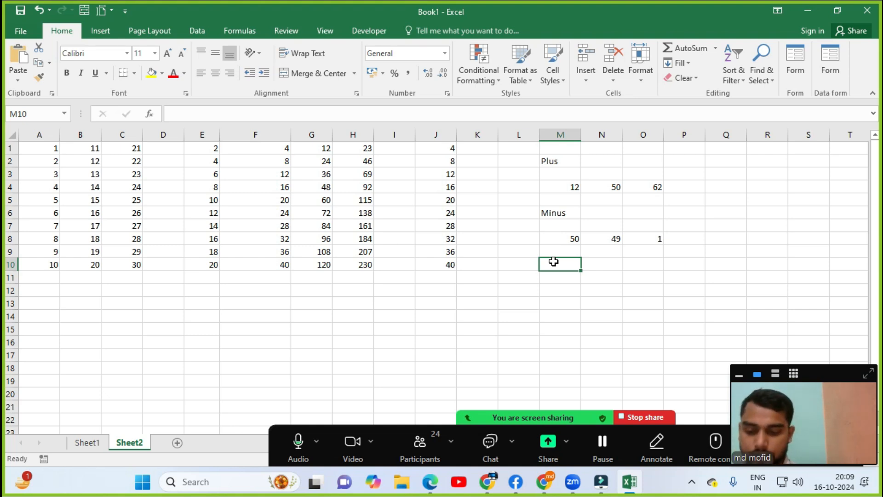
# Enter the label Multiply in cell M10 and the numbers 20 and 10 in cells M12 and N12
pyautogui.write('Multi')
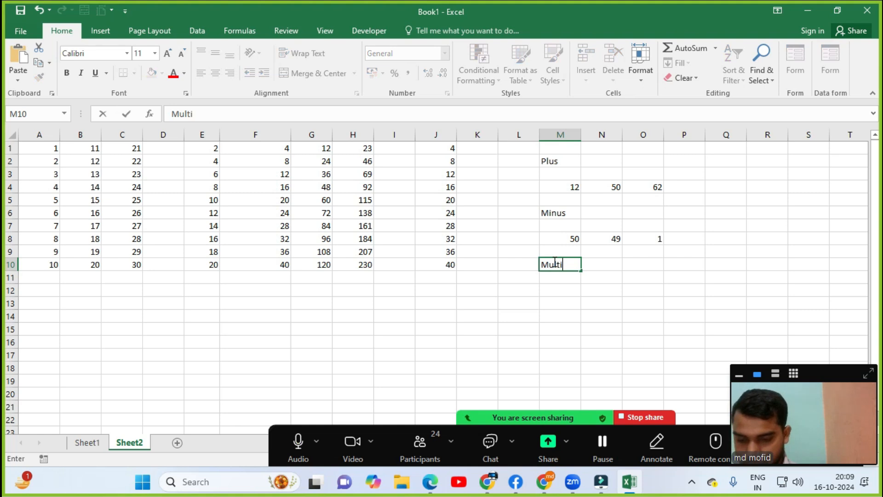
pyautogui.write('ply')
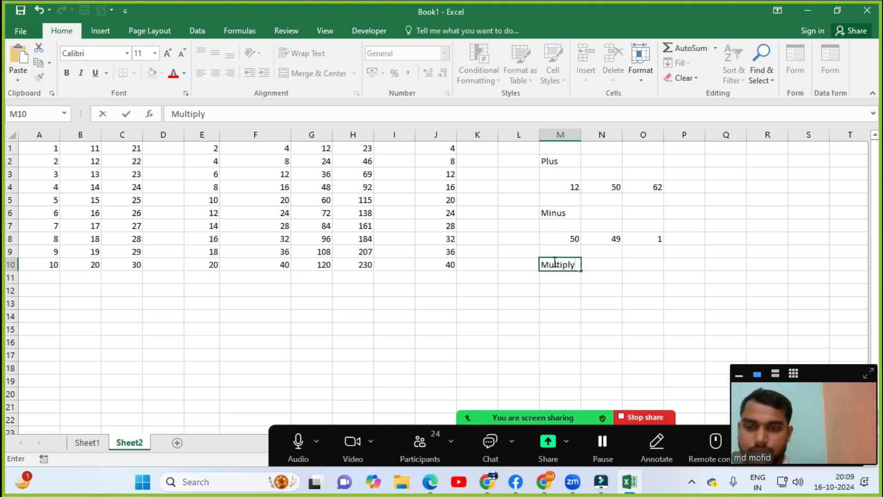
pyautogui.press('Return')
pyautogui.press('Return')
pyautogui.write('20')
pyautogui.press('Tab')
pyautogui.write('10')
pyautogui.press('Tab')
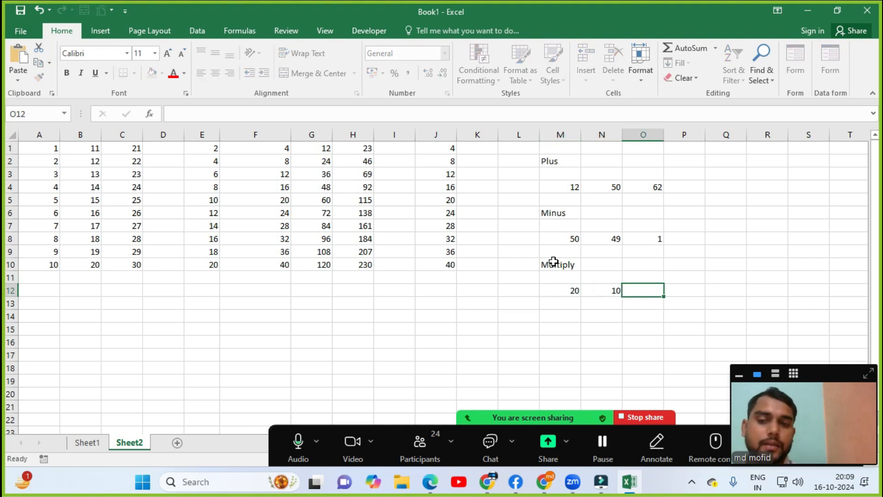
# Multiply the two numbers by entering the formula =M12*N12 in cell O12, and select the result cell
pyautogui.write('=')
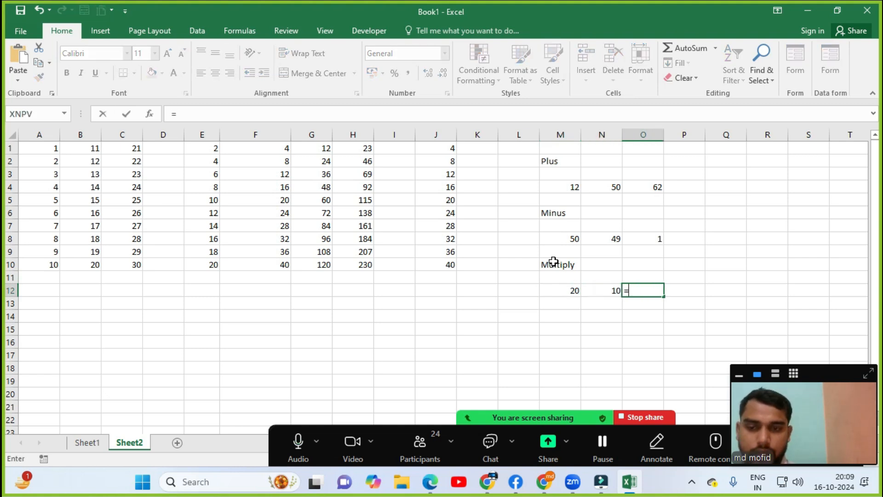
pyautogui.press('Left')
pyautogui.press('Left')
pyautogui.write('*')
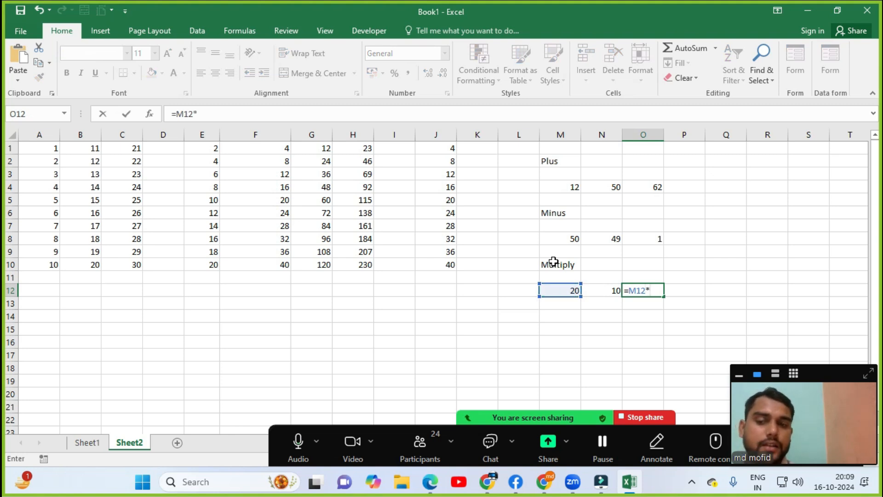
pyautogui.press('Left')
pyautogui.press('Return')
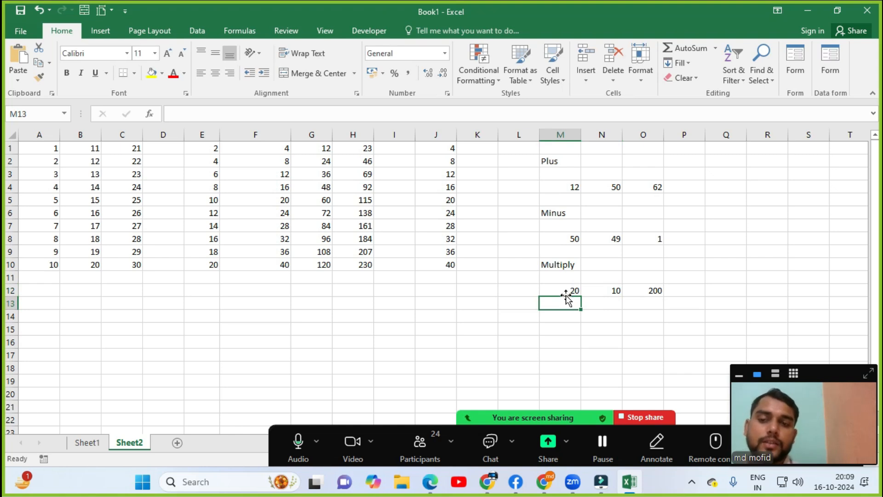
pyautogui.click(638, 293)
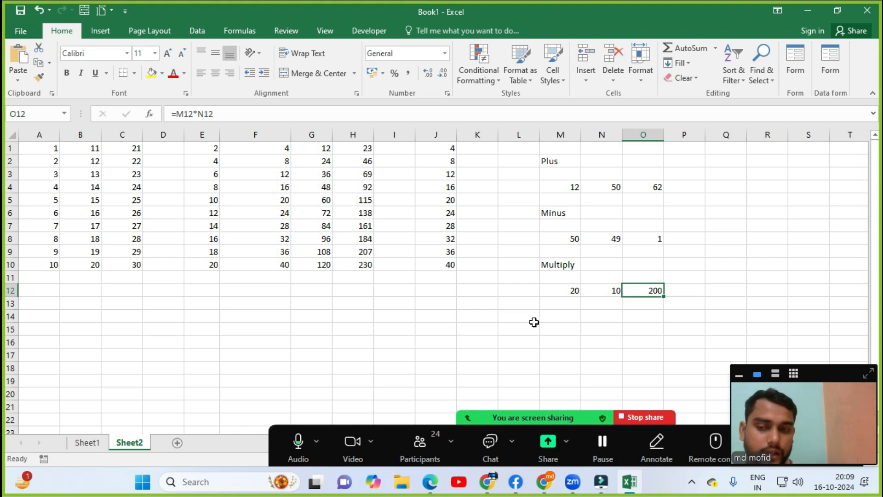
# Enter the label Divide in cell M15 and the numbers 40 and 3 in cells M17 and N17
pyautogui.click(558, 328)
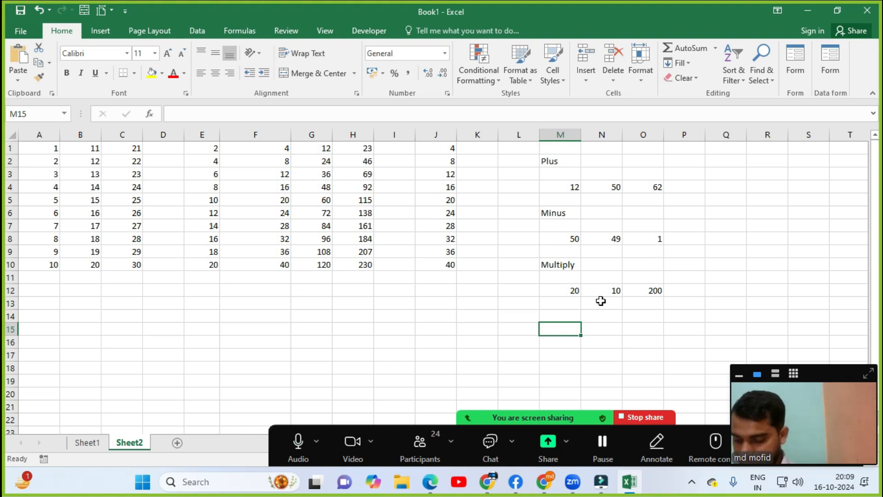
pyautogui.write('Divide')
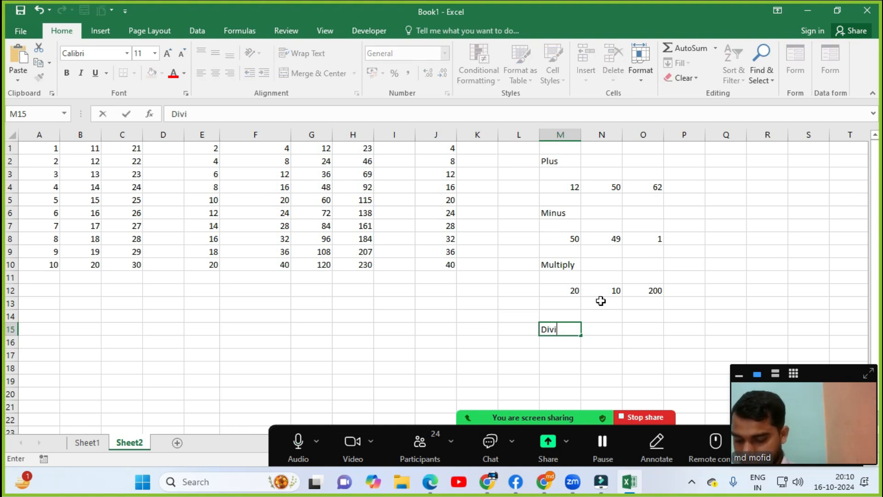
pyautogui.press('Return')
pyautogui.press('Return')
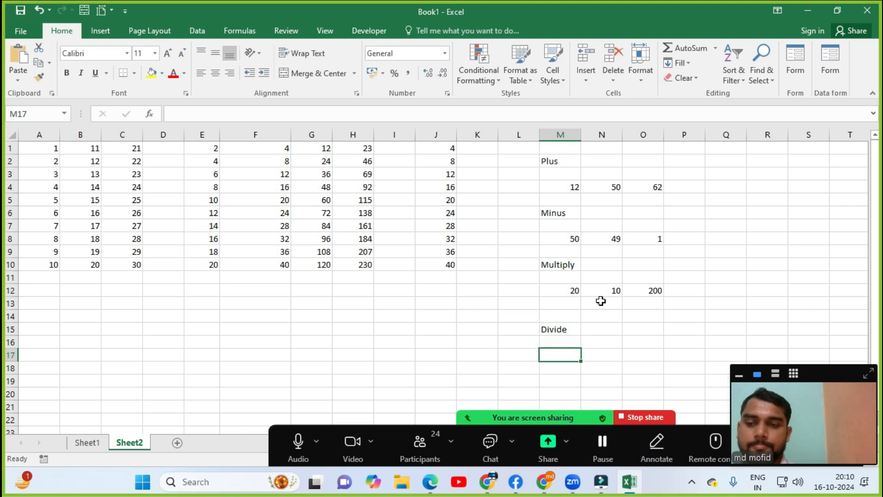
pyautogui.write('40')
pyautogui.press('Tab')
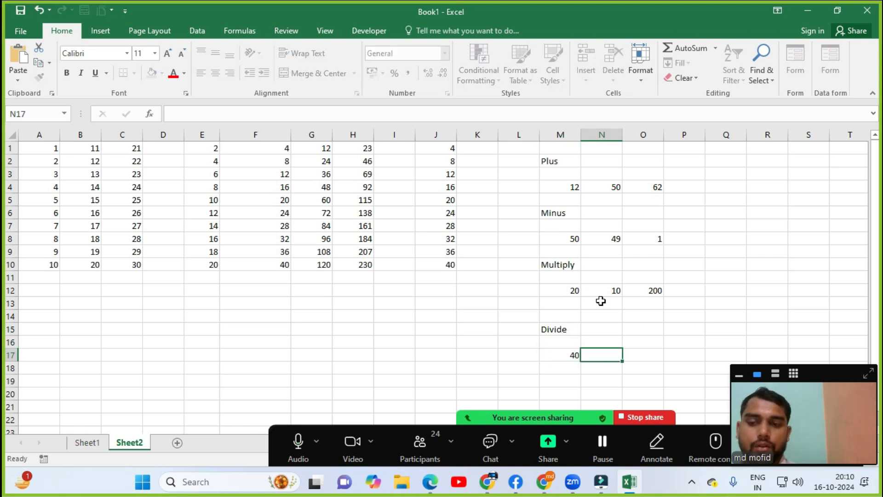
pyautogui.write('3')
pyautogui.press('Tab')
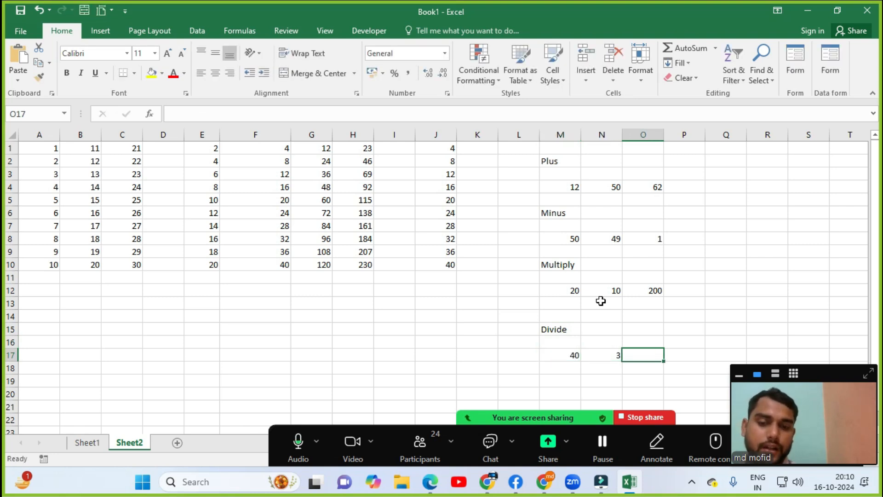
# Divide M17 by N17 by entering the formula =M17/N17 in cell O17
pyautogui.write('=')
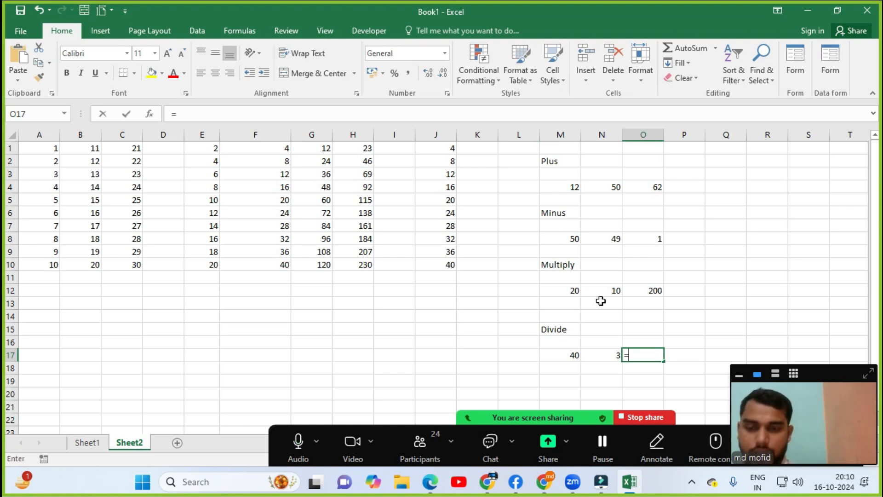
pyautogui.press('Left')
pyautogui.press('Left')
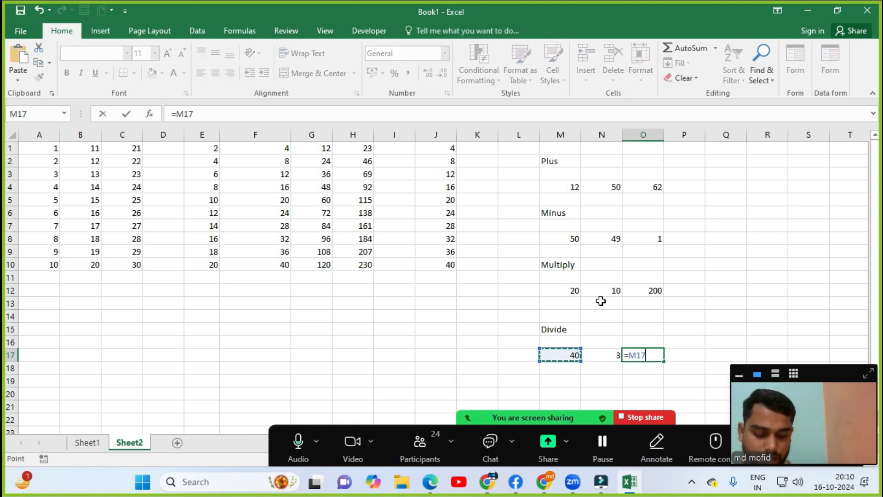
pyautogui.write('/')
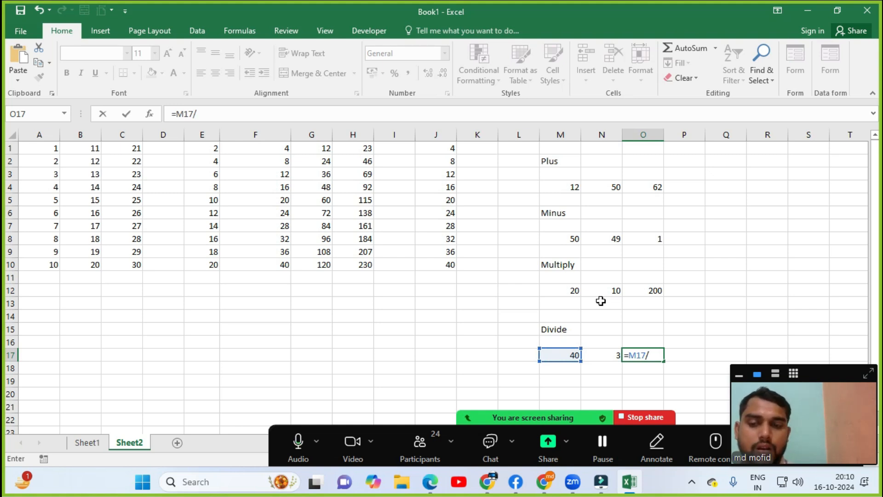
pyautogui.press('Left')
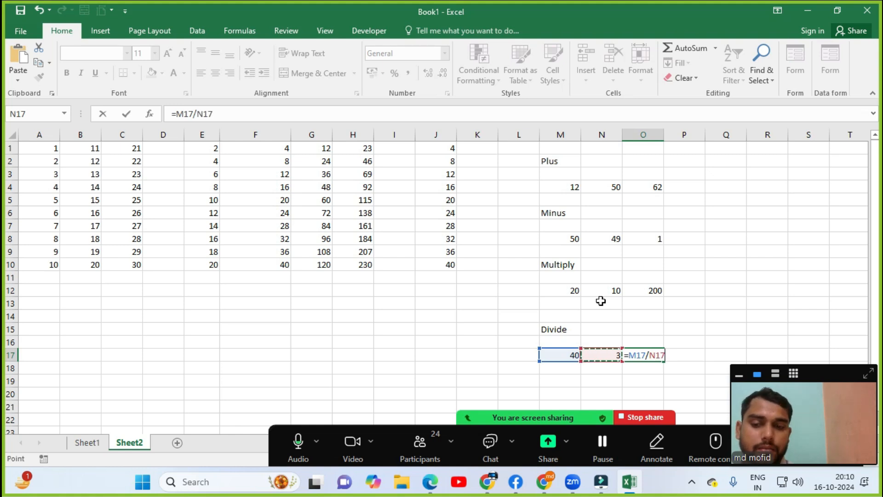
pyautogui.press('Return')
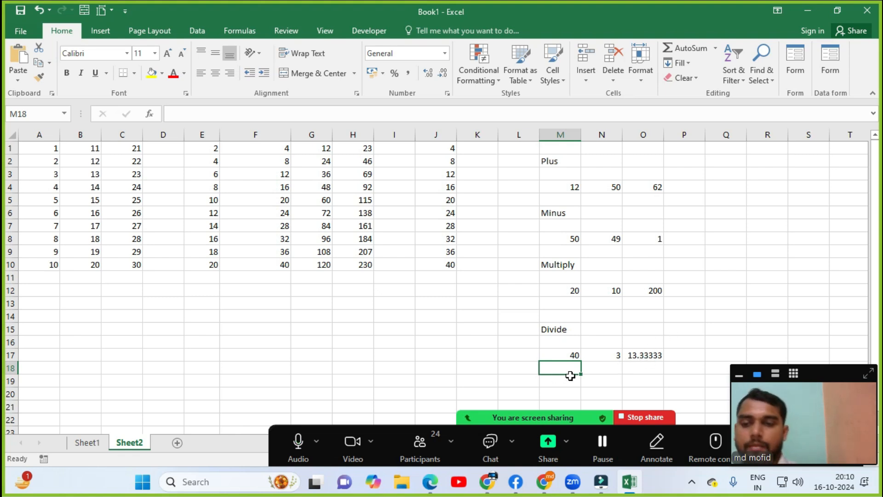
# Enter the label Percentage in cell M19 and autofit column M to its width
pyautogui.press('Down')
pyautogui.press('Down')
pyautogui.press('Down')
pyautogui.press('Down')
pyautogui.press('Down')
pyautogui.press('Down')
pyautogui.press('Down')
pyautogui.press('Down')
pyautogui.press('Down')
pyautogui.press('Down')
pyautogui.press('Down')
pyautogui.press('Up')
pyautogui.press('Up')
pyautogui.press('Up')
pyautogui.press('Up')
pyautogui.press('Up')
pyautogui.press('Up')
pyautogui.press('Up')
pyautogui.press('Up')
pyautogui.press('Up')
pyautogui.press('Up')
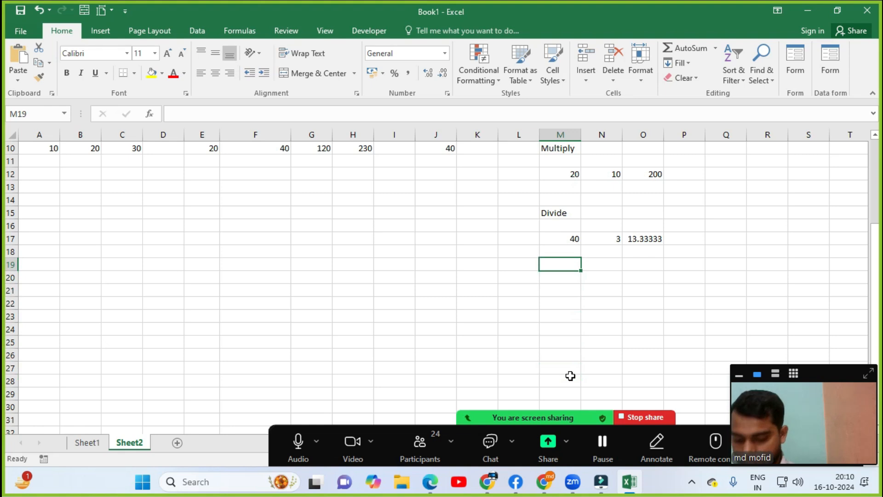
pyautogui.write('Percentage')
pyautogui.press('Return')
pyautogui.press('Up')
pyautogui.press('alt')
pyautogui.press('o')
pyautogui.press('c')
pyautogui.press('a')
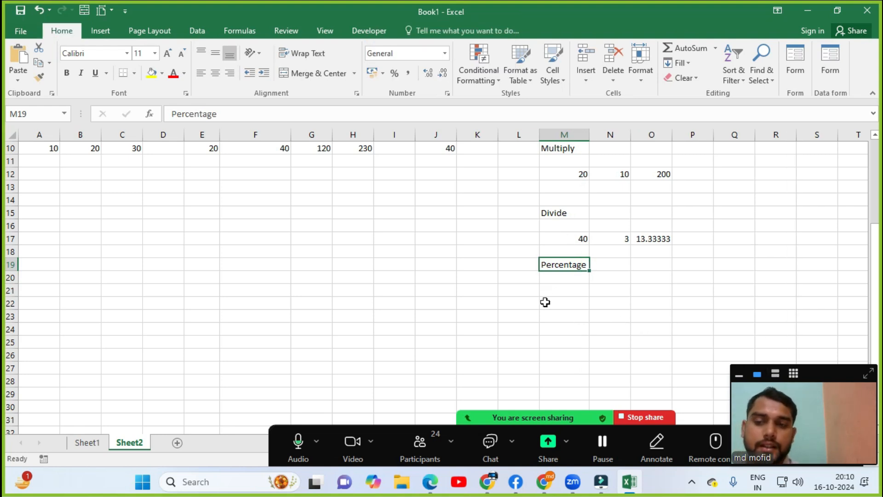
# Enter the amount 10000 in cell M22 and the rate 15% in cell N21
pyautogui.click(573, 303)
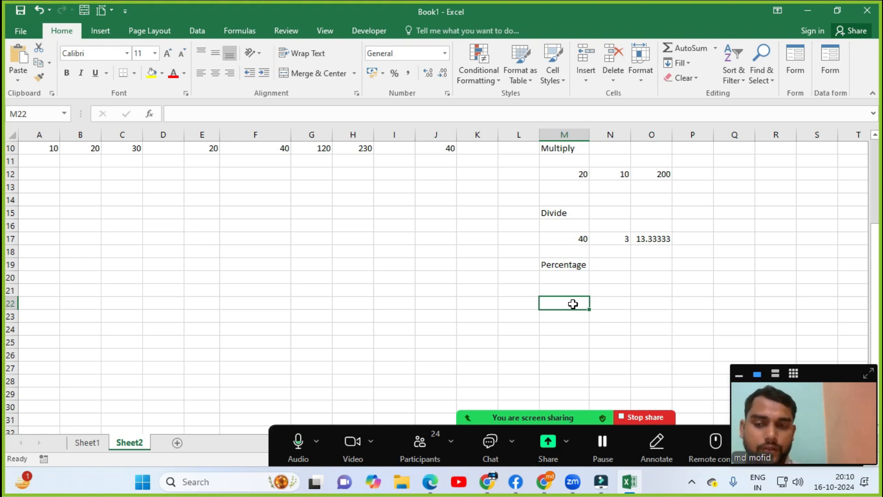
pyautogui.write('10000')
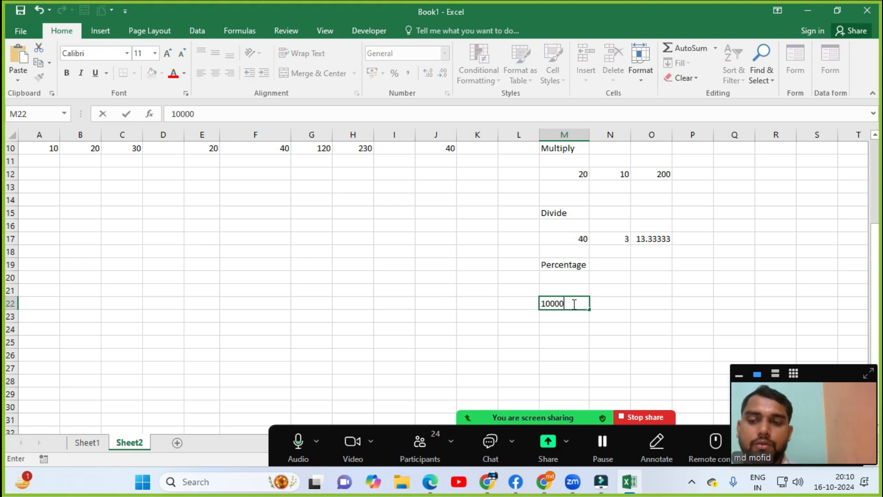
pyautogui.press('Return')
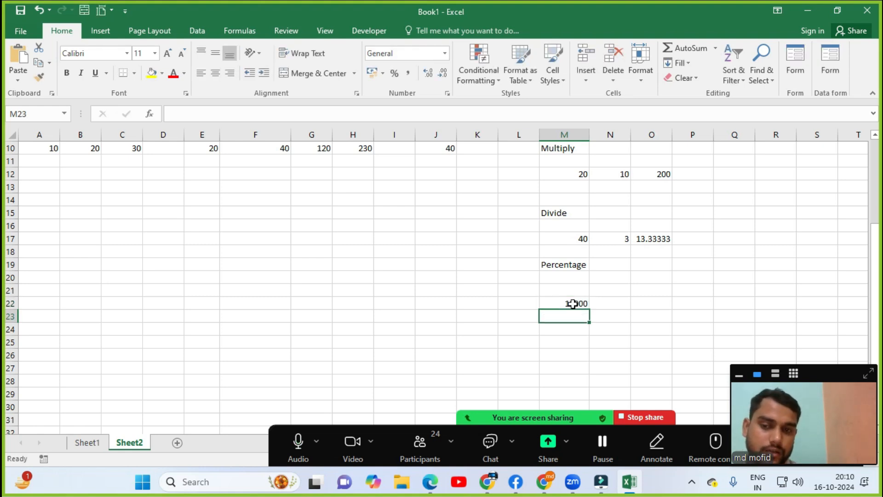
pyautogui.press('Up')
pyautogui.press('Right')
pyautogui.press('Up')
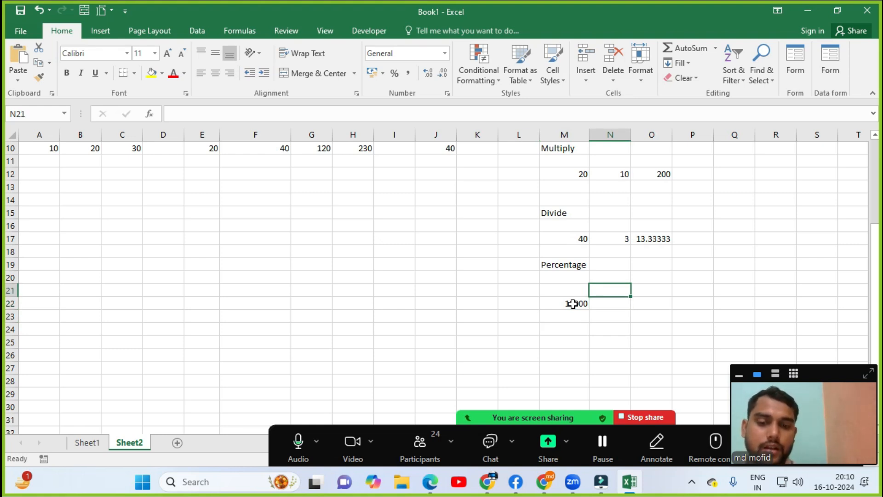
pyautogui.write('15%')
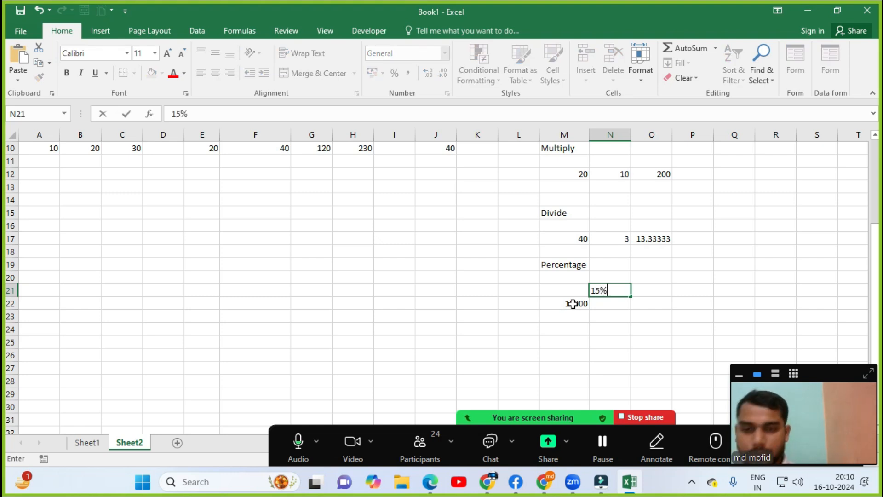
pyautogui.press('Return')
pyautogui.press('Right')
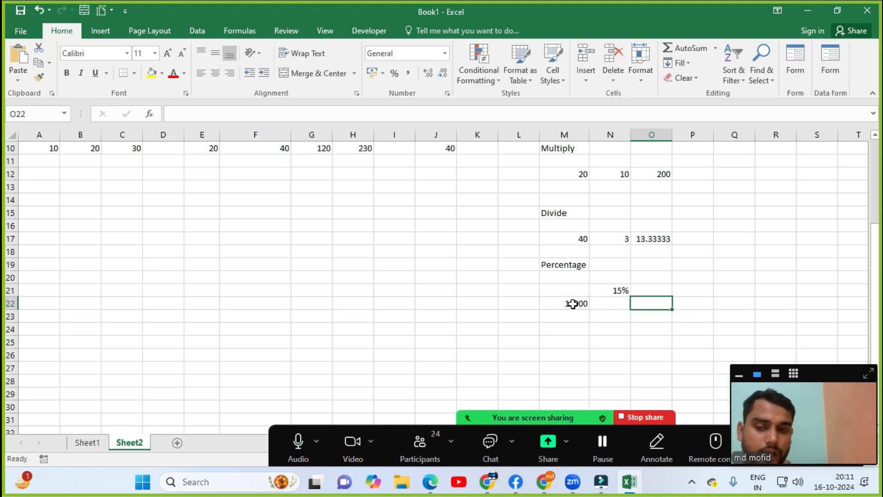
# Calculate 15% of the amount by entering =M22*15% in cell O22, and compare the amount and result cells
pyautogui.write('=')
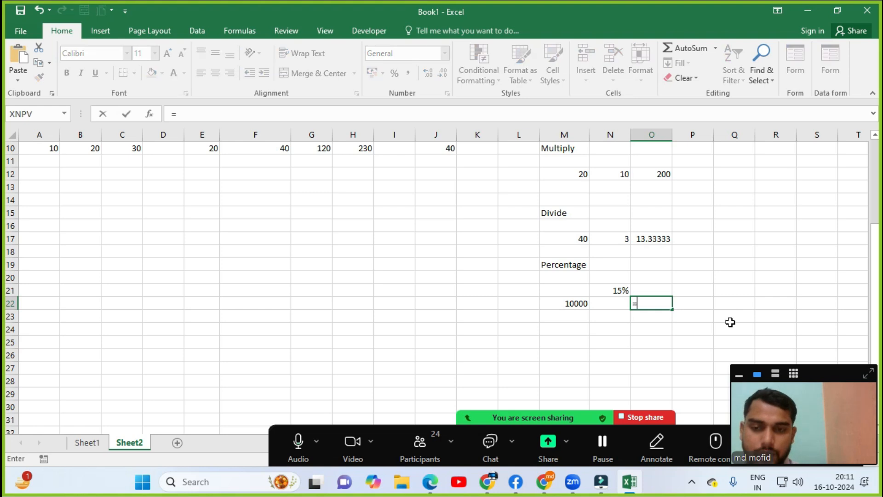
pyautogui.press('Left')
pyautogui.press('Left')
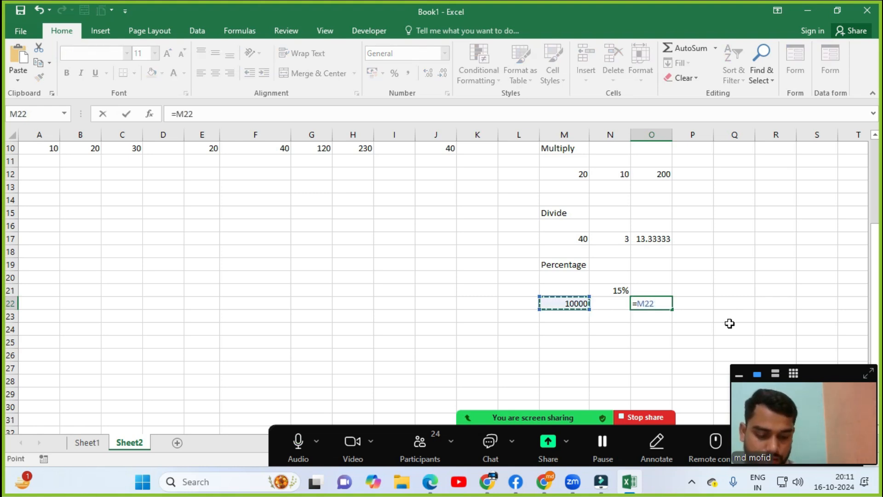
pyautogui.write('*')
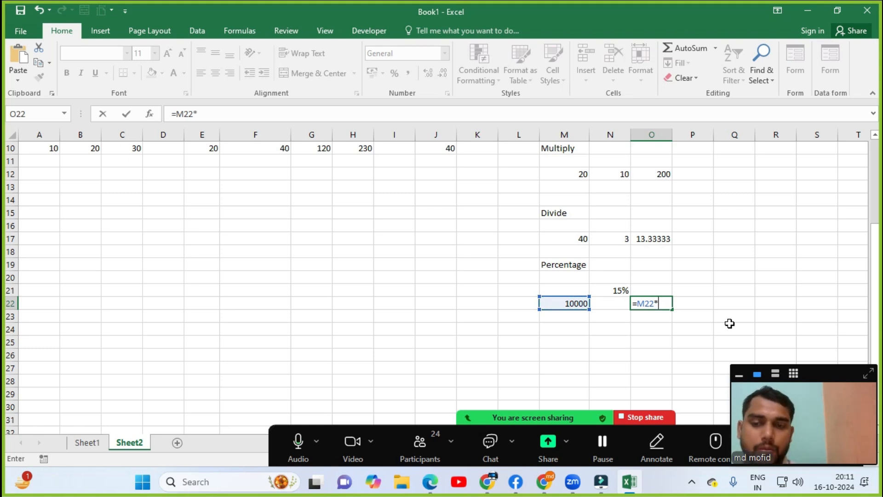
pyautogui.write('15')
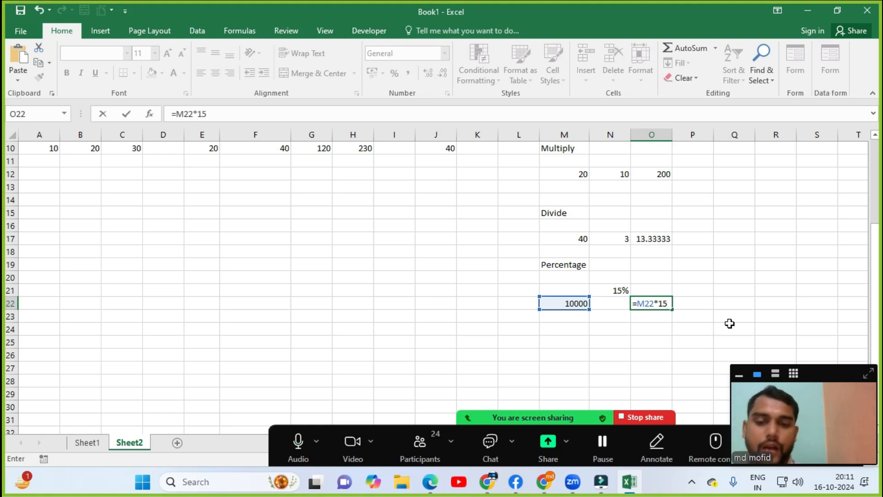
pyautogui.write('%')
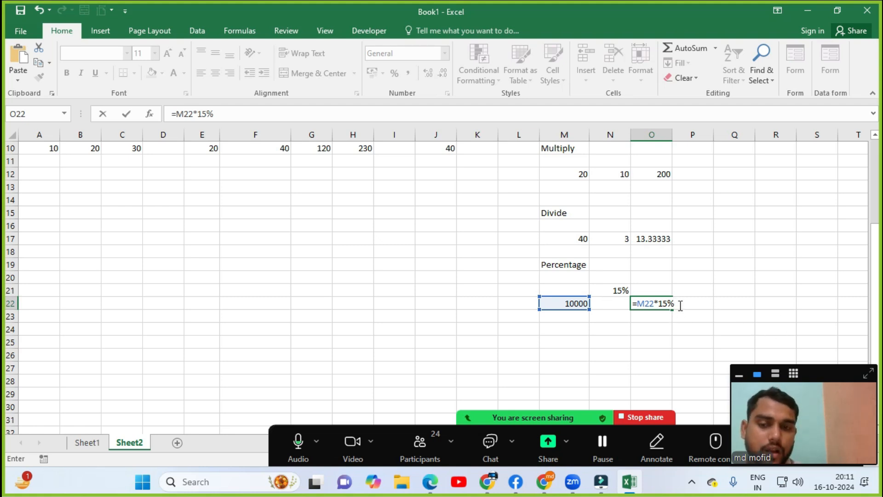
pyautogui.press('Return')
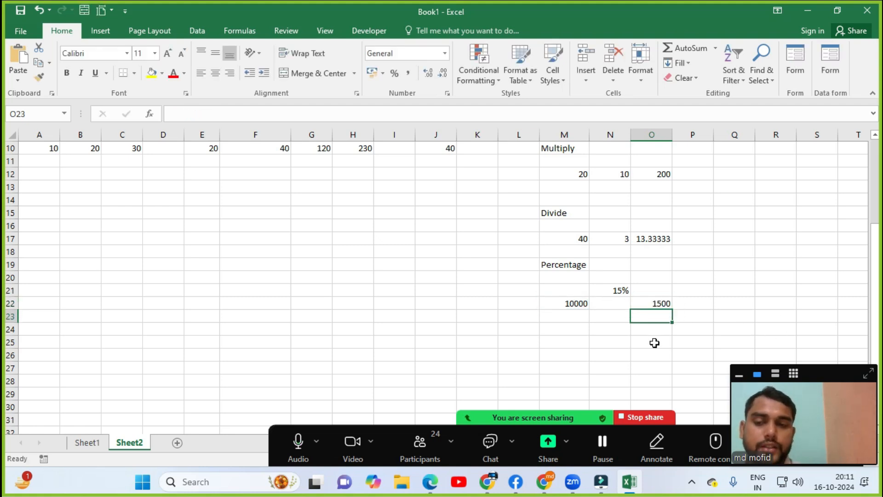
pyautogui.click(572, 303)
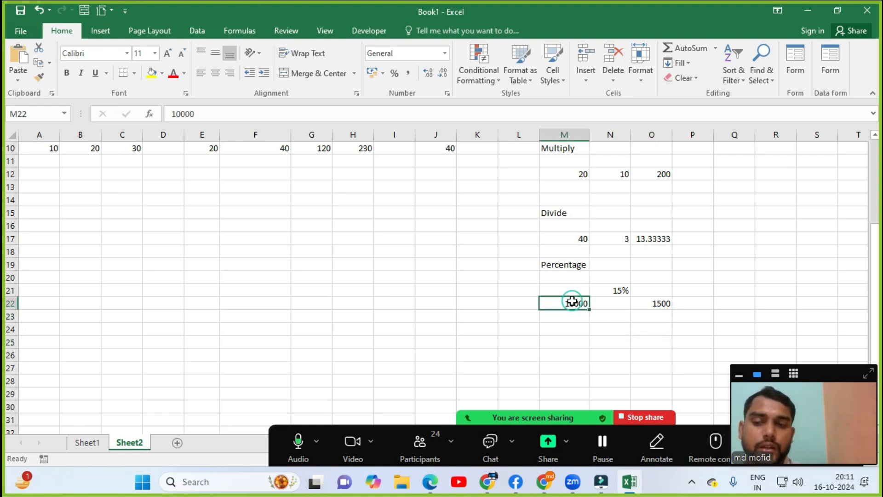
pyautogui.click(661, 304)
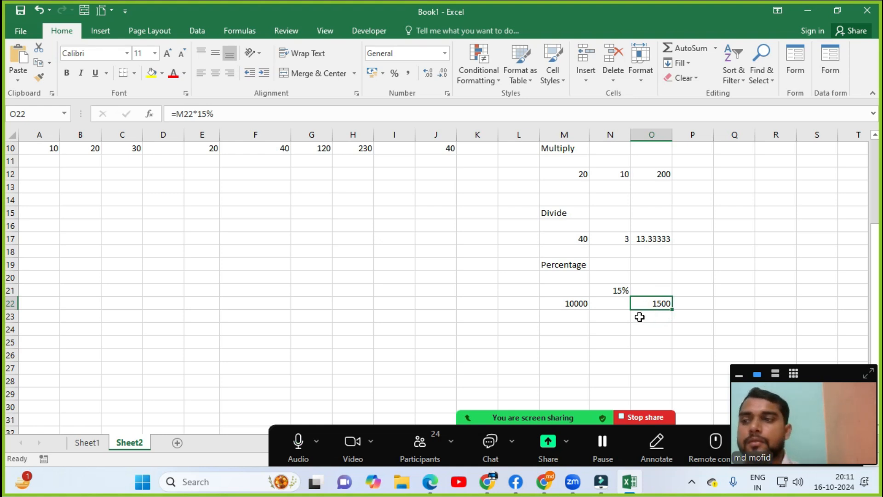
# In the Zoom meeting, open the participants list, choose an entry from its additional options, and close the list
pyautogui.click(431, 447)
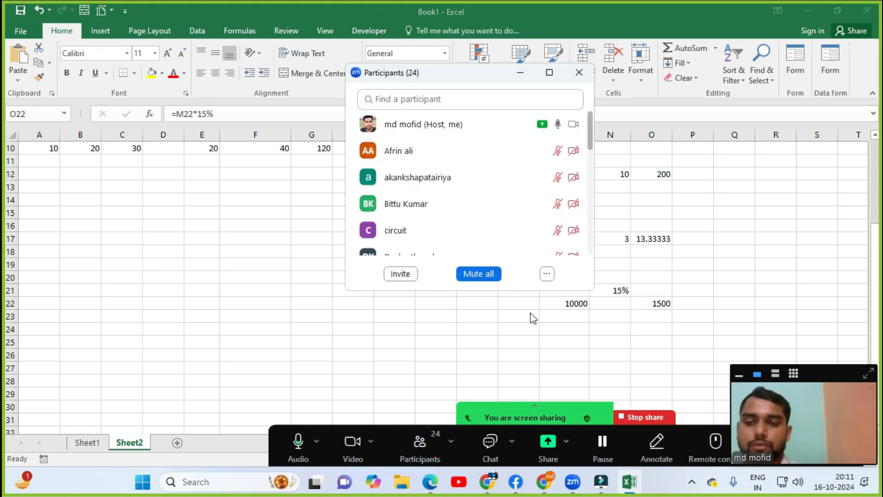
pyautogui.click(546, 273)
pyautogui.click(559, 293)
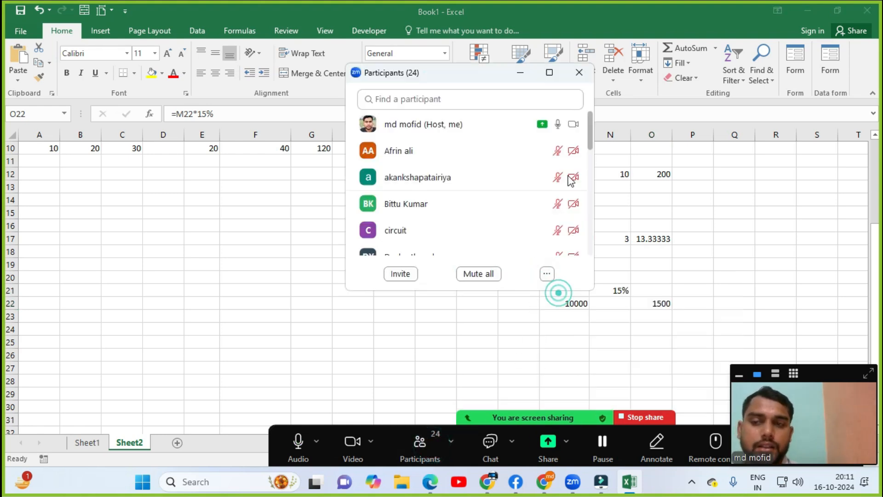
pyautogui.click(579, 72)
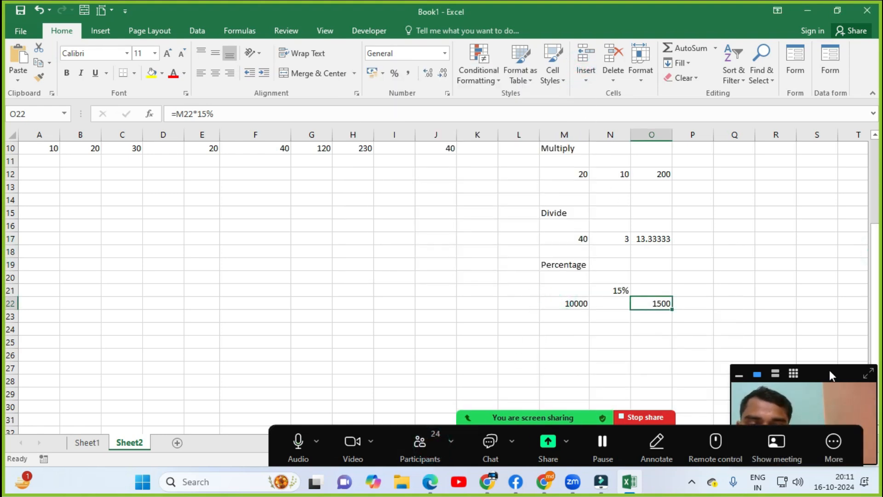